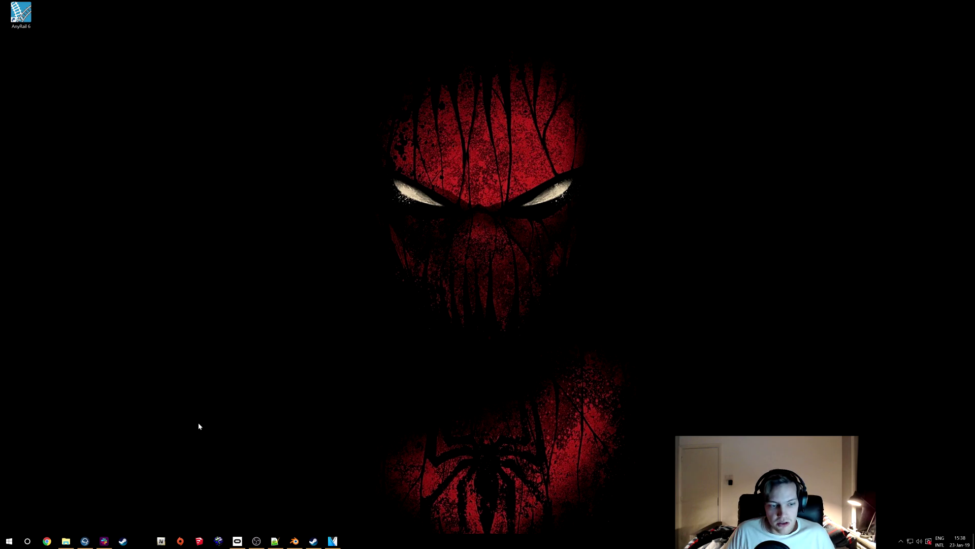
Step: Search the Start menu for 'sketchup' and launch the SketchUp 2018 best match
{"action": "key", "text": "super"}
{"action": "type", "text": "ske"}
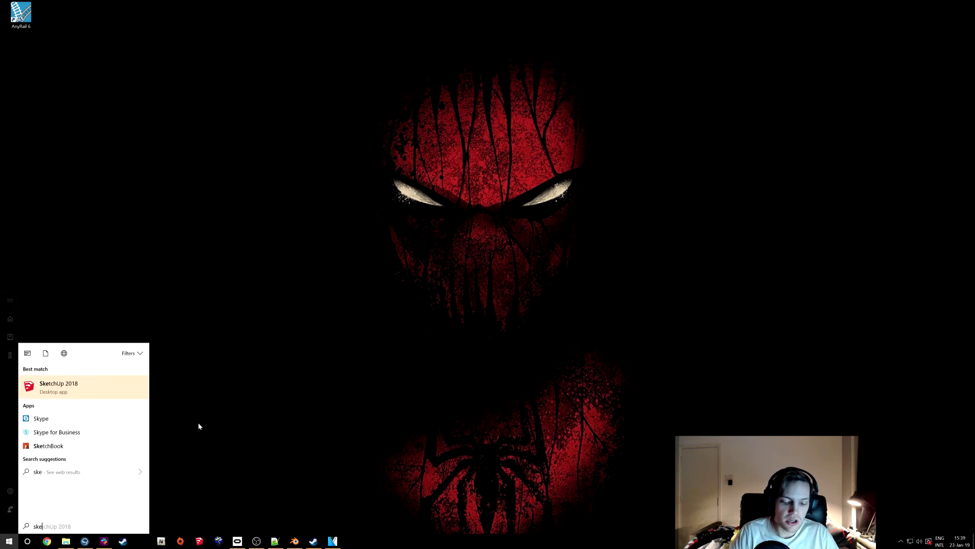
{"action": "type", "text": "tchyu"}
{"action": "key", "text": "BackSpace"}
{"action": "type", "text": "up"}
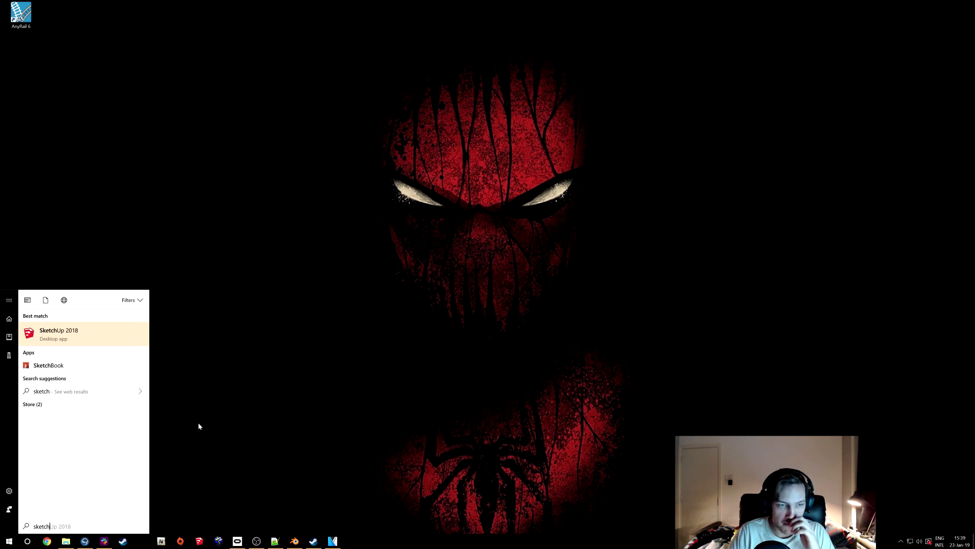
{"action": "key", "text": "Return"}
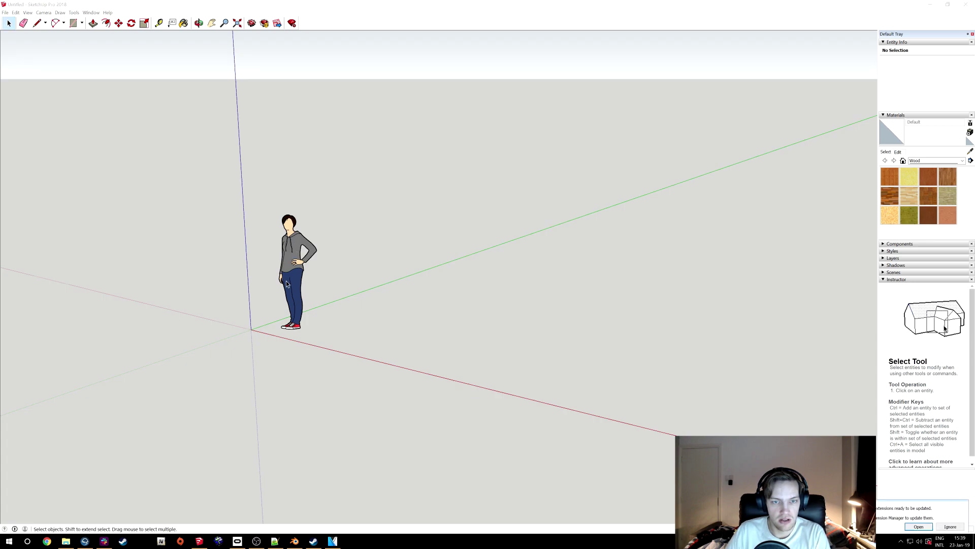
Step: Delete the default human figure and dismiss the extension update notification
{"action": "left_click", "coordinate": [296, 252]}
{"action": "key", "text": "Delete"}
{"action": "middle_click_drag", "start_coordinate": [225, 260], "coordinate": [328, 318]}
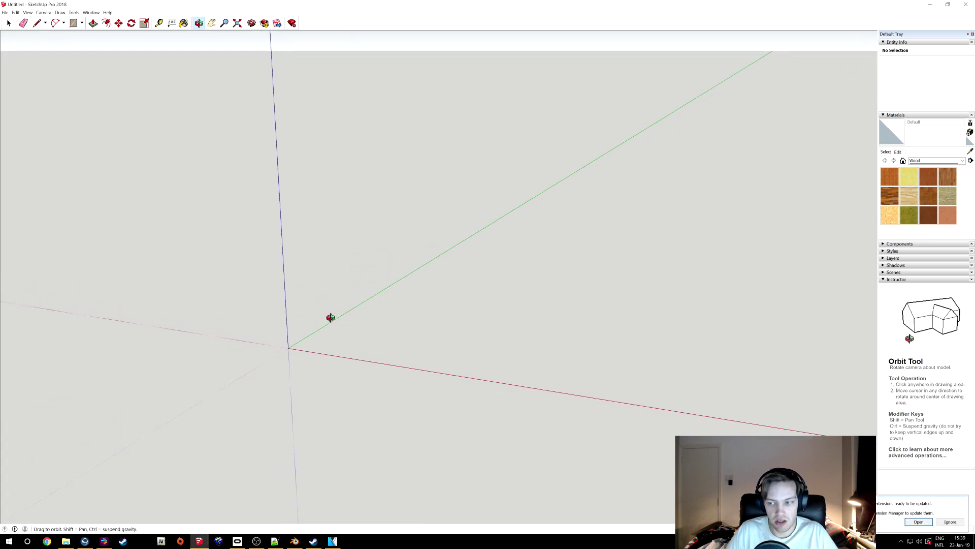
{"action": "left_click", "coordinate": [956, 526]}
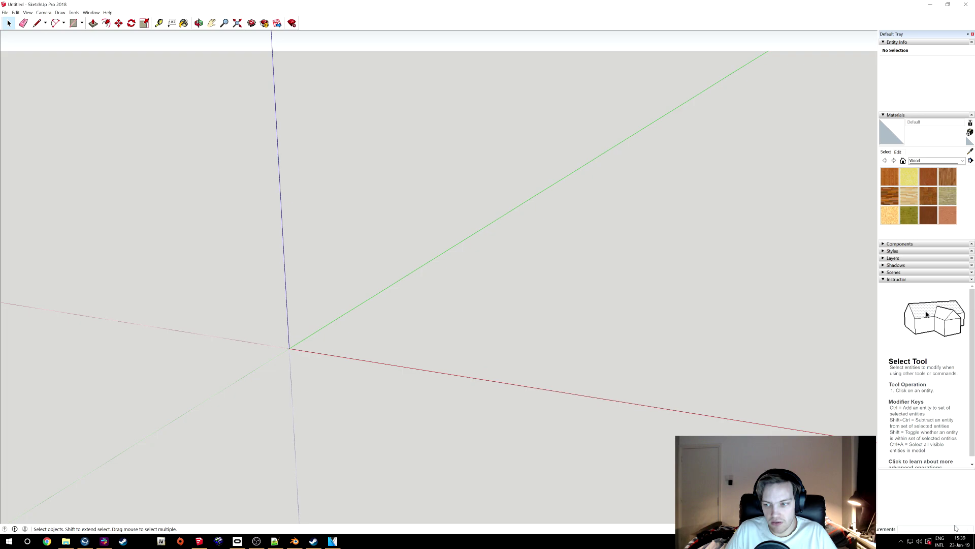
Step: Draw a rectangle along the red axis and push/pull it up into a wall
{"action": "key", "text": "r"}
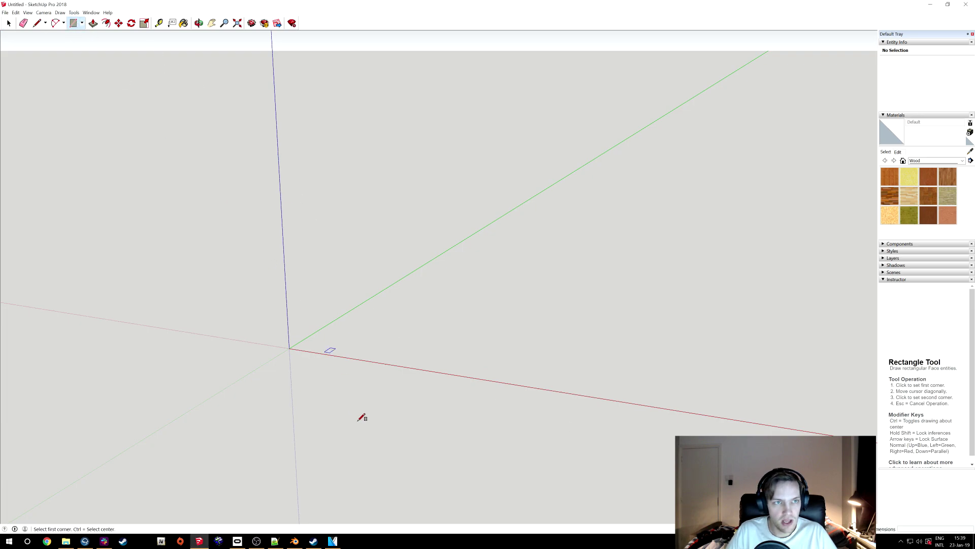
{"action": "left_click", "coordinate": [290, 348]}
{"action": "left_click", "coordinate": [464, 350]}
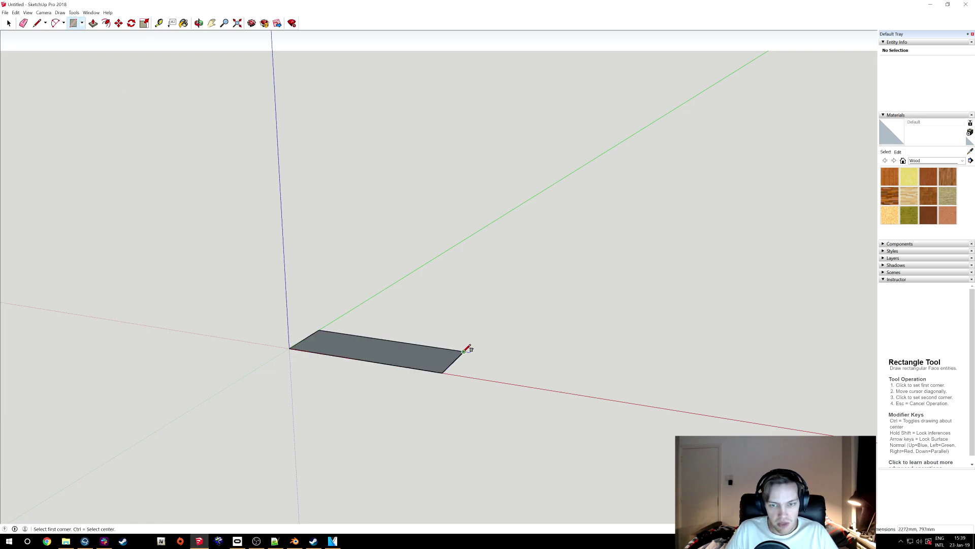
{"action": "left_click", "coordinate": [94, 24]}
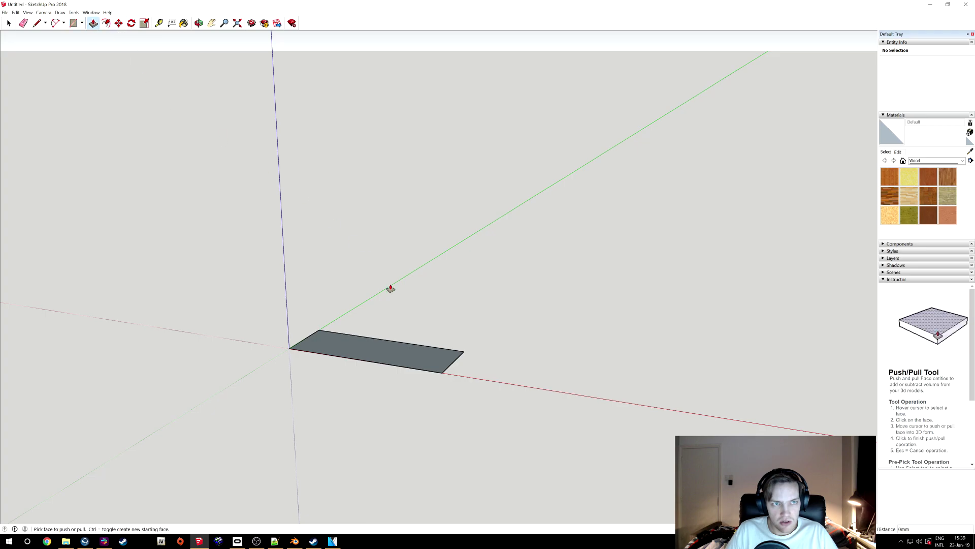
{"action": "left_click", "coordinate": [412, 358]}
{"action": "left_click", "coordinate": [386, 200]}
{"action": "mouse_move", "coordinate": [214, 415]}
{"action": "middle_mouse_down"}
{"action": "mouse_move", "coordinate": [322, 366]}
{"action": "mouse_move", "coordinate": [144, 89]}
{"action": "middle_mouse_up"}
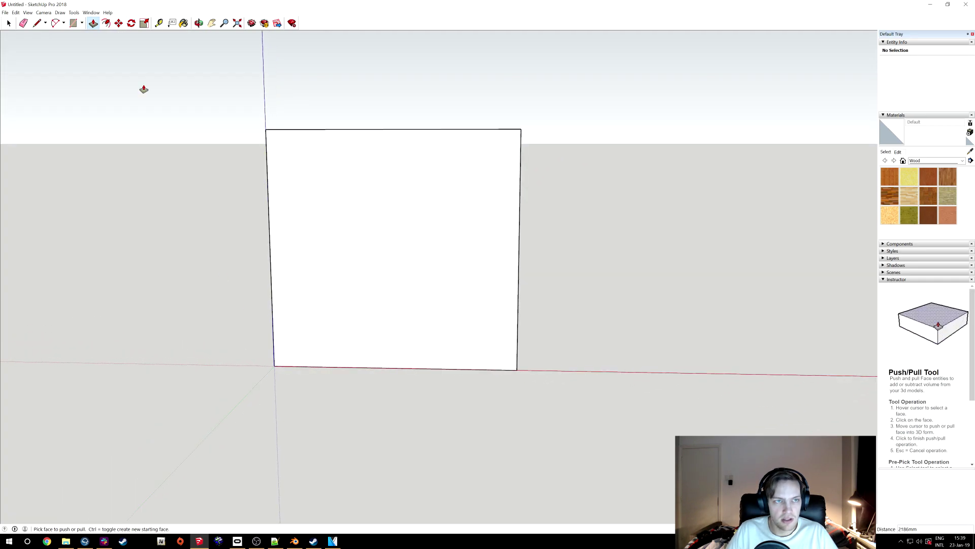
Step: Draw an inner rectangle on the wall face and push it through to cut the opening
{"action": "left_click", "coordinate": [74, 23]}
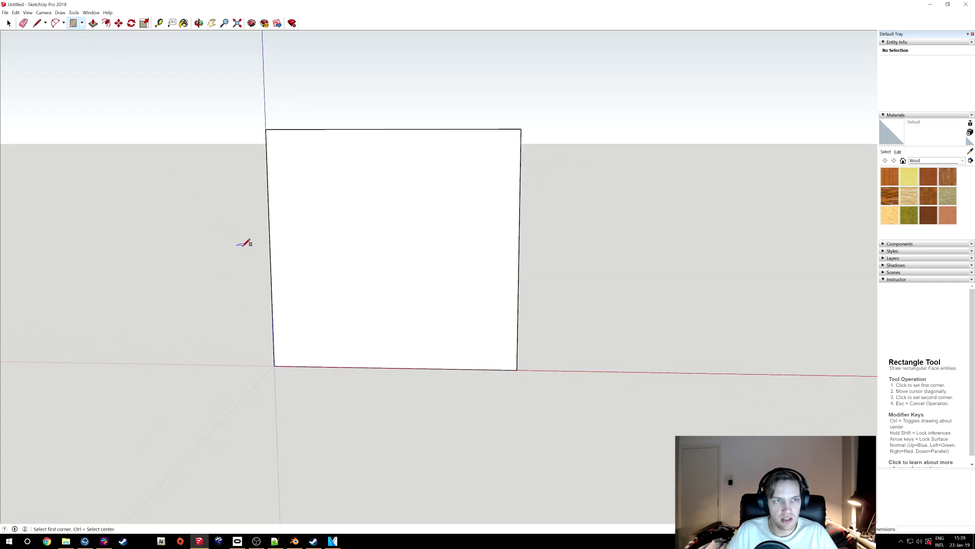
{"action": "left_click", "coordinate": [294, 158]}
{"action": "left_click", "coordinate": [494, 349]}
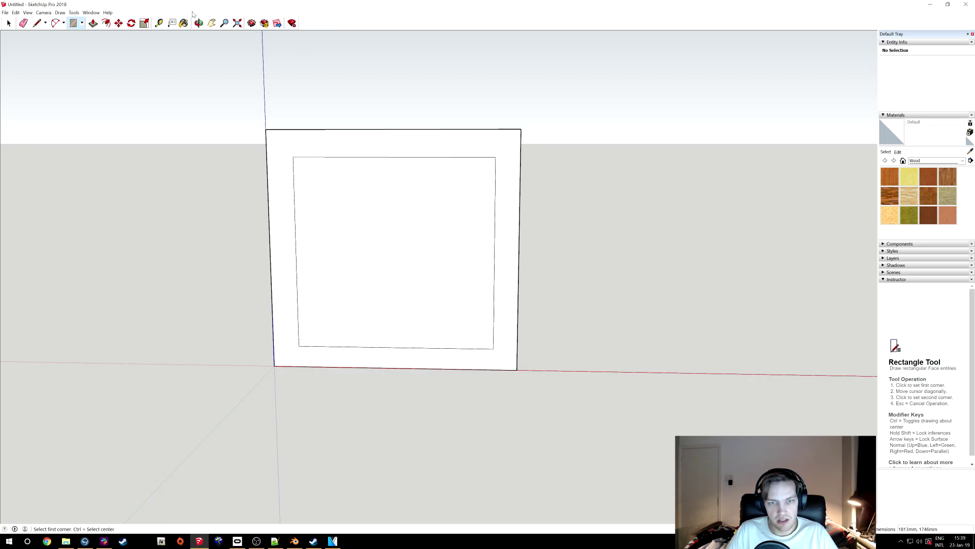
{"action": "key", "text": "p"}
{"action": "left_click", "coordinate": [402, 305]}
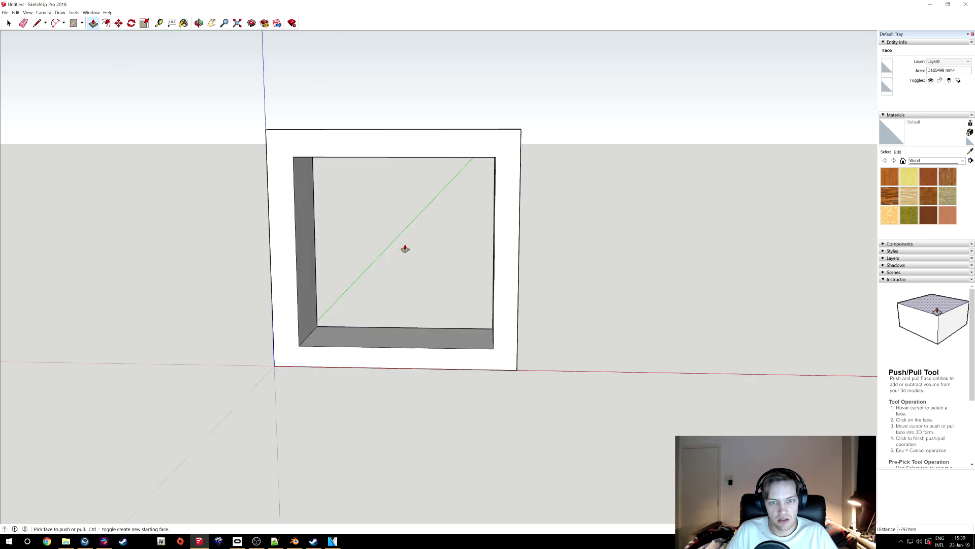
{"action": "left_click", "coordinate": [341, 475]}
{"action": "mouse_move", "coordinate": [340, 475]}
{"action": "middle_mouse_down"}
{"action": "mouse_move", "coordinate": [31, 419]}
{"action": "mouse_move", "coordinate": [362, 424]}
{"action": "mouse_move", "coordinate": [438, 447]}
{"action": "mouse_move", "coordinate": [403, 426]}
{"action": "middle_mouse_up"}
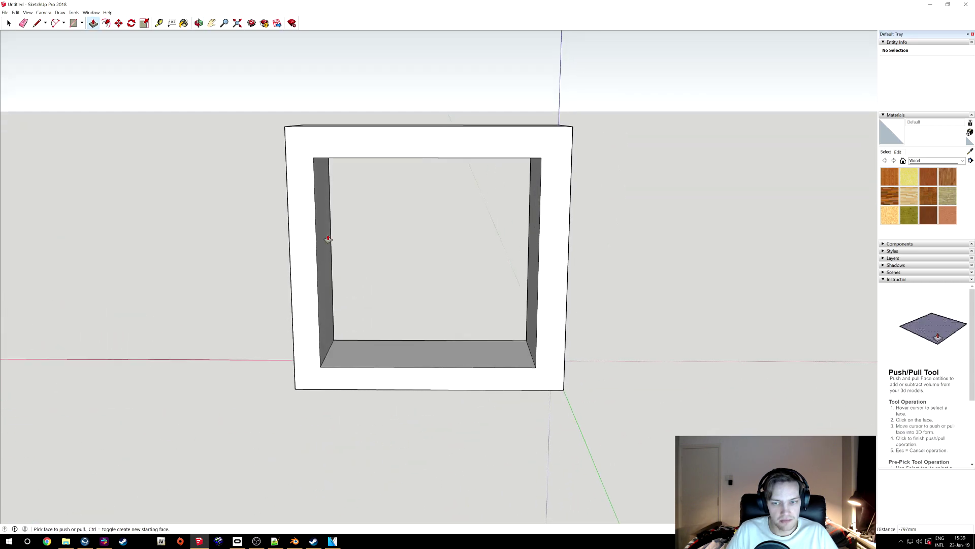
{"action": "left_click", "coordinate": [73, 23]}
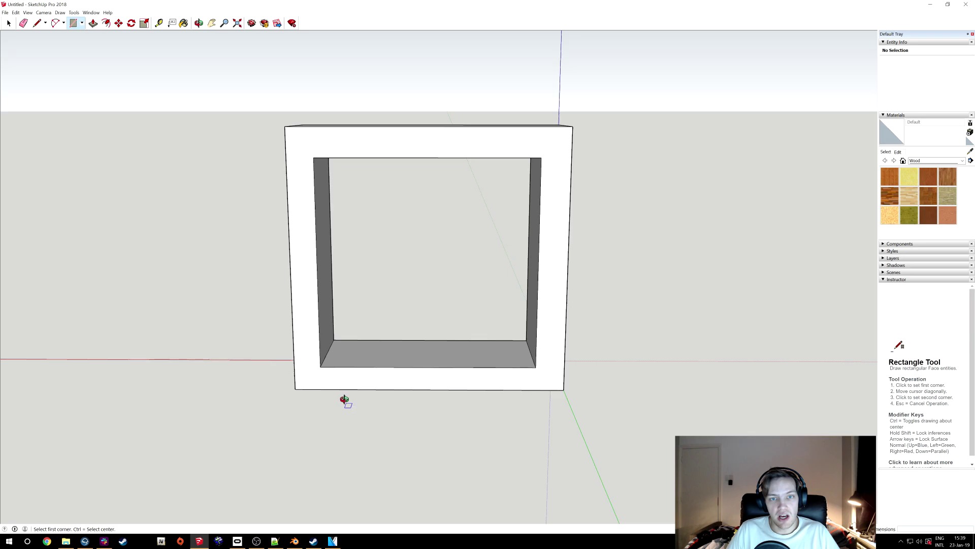
Step: Draw a rectangular pane between the opening's inner edges and pick the Wood Bamboo material
{"action": "mouse_move", "coordinate": [342, 399]}
{"action": "middle_mouse_down"}
{"action": "mouse_move", "coordinate": [277, 283]}
{"action": "mouse_move", "coordinate": [314, 272]}
{"action": "middle_mouse_up"}
{"action": "scroll", "coordinate": [314, 272], "scroll_direction": "up", "scroll_amount": 3}
{"action": "scroll", "coordinate": [367, 90], "scroll_direction": "up", "scroll_amount": 1}
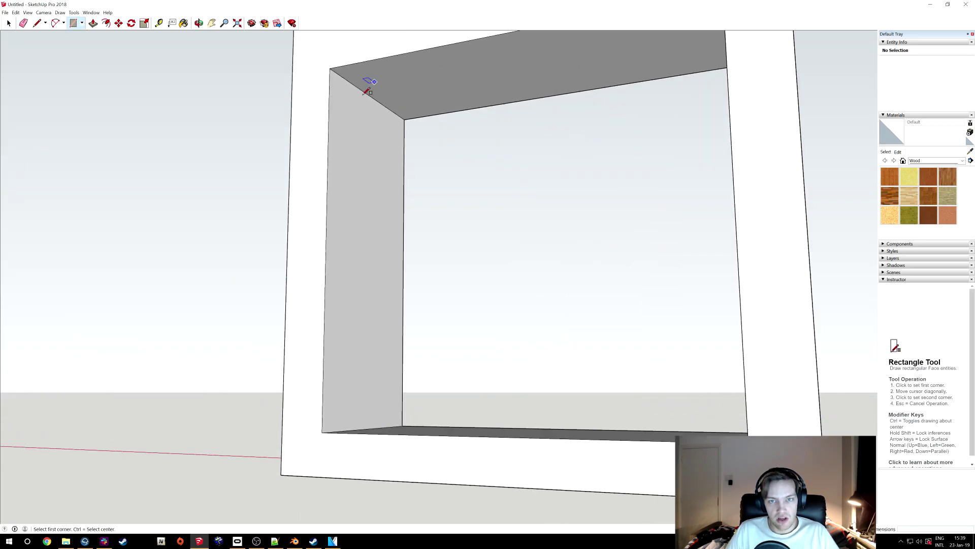
{"action": "left_click", "coordinate": [371, 95]}
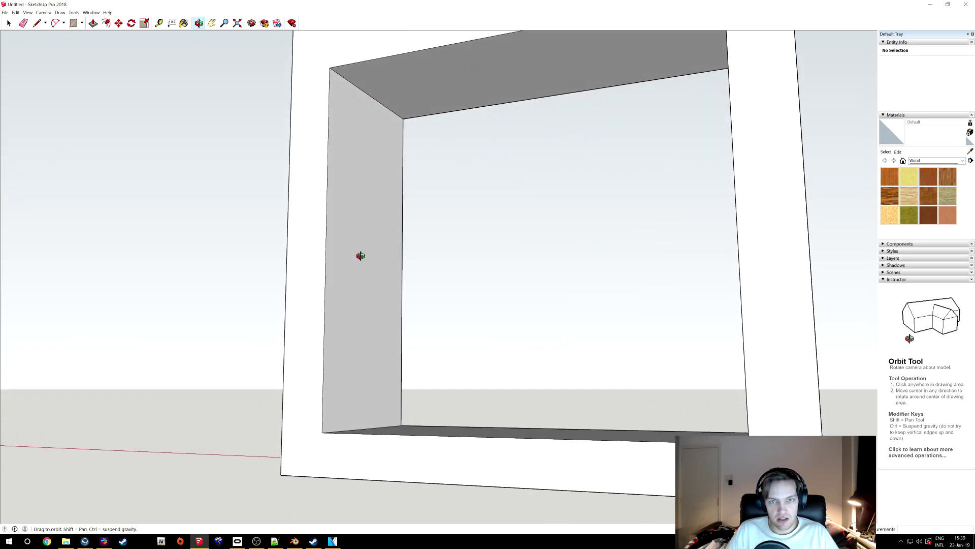
{"action": "middle_click_drag", "start_coordinate": [370, 95], "coordinate": [588, 359]}
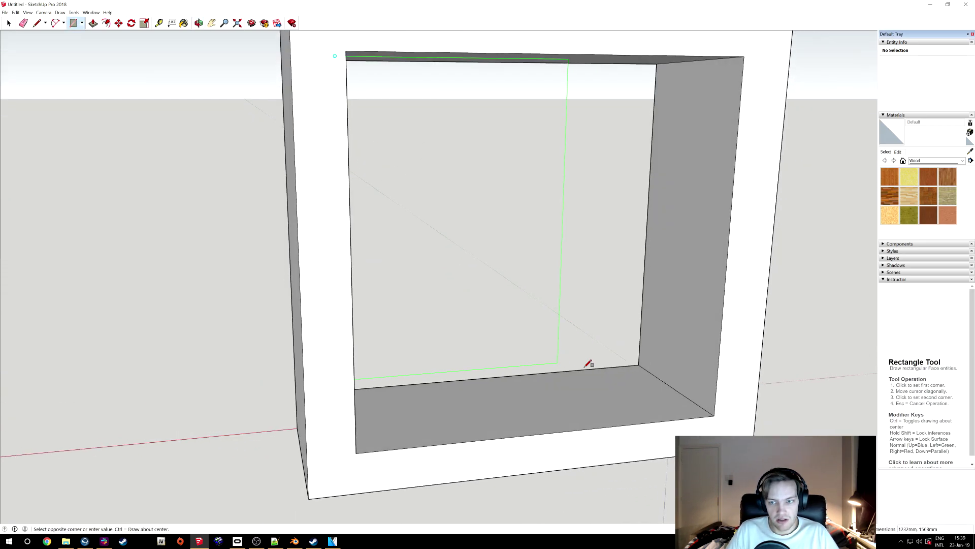
{"action": "left_click", "coordinate": [678, 387]}
{"action": "scroll", "coordinate": [677, 387], "scroll_direction": "down", "scroll_amount": 3}
{"action": "mouse_move", "coordinate": [549, 419]}
{"action": "middle_mouse_down"}
{"action": "mouse_move", "coordinate": [408, 441]}
{"action": "mouse_move", "coordinate": [191, 422]}
{"action": "mouse_move", "coordinate": [701, 465]}
{"action": "mouse_move", "coordinate": [127, 453]}
{"action": "mouse_move", "coordinate": [164, 466]}
{"action": "mouse_move", "coordinate": [290, 457]}
{"action": "middle_mouse_up"}
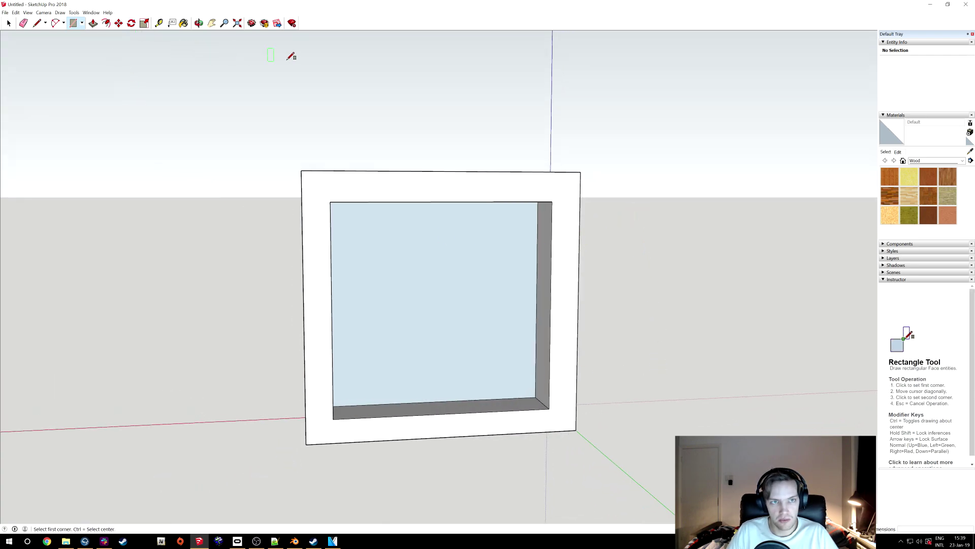
{"action": "left_click", "coordinate": [889, 177]}
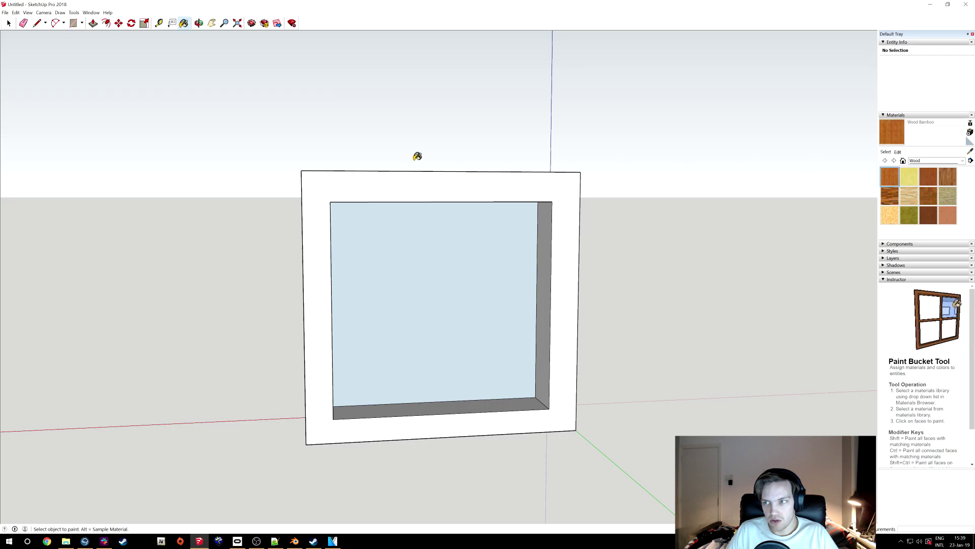
Step: Paint the whole frame with Wood Bamboo, then start a new material
{"action": "left_click", "coordinate": [328, 193]}
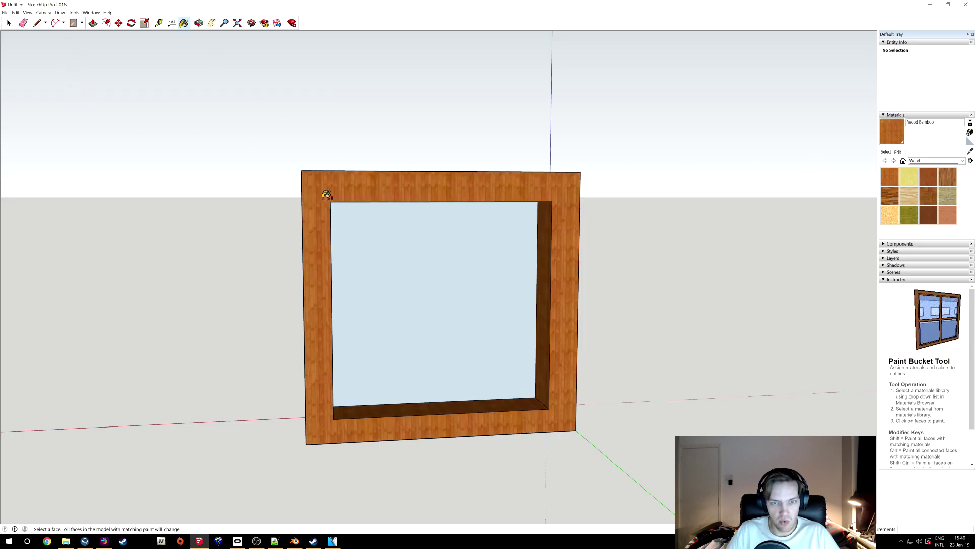
{"action": "mouse_move", "coordinate": [475, 405]}
{"action": "middle_mouse_down"}
{"action": "mouse_move", "coordinate": [216, 437]}
{"action": "mouse_move", "coordinate": [274, 464]}
{"action": "mouse_move", "coordinate": [154, 425]}
{"action": "mouse_move", "coordinate": [684, 397]}
{"action": "mouse_move", "coordinate": [457, 431]}
{"action": "middle_mouse_up"}
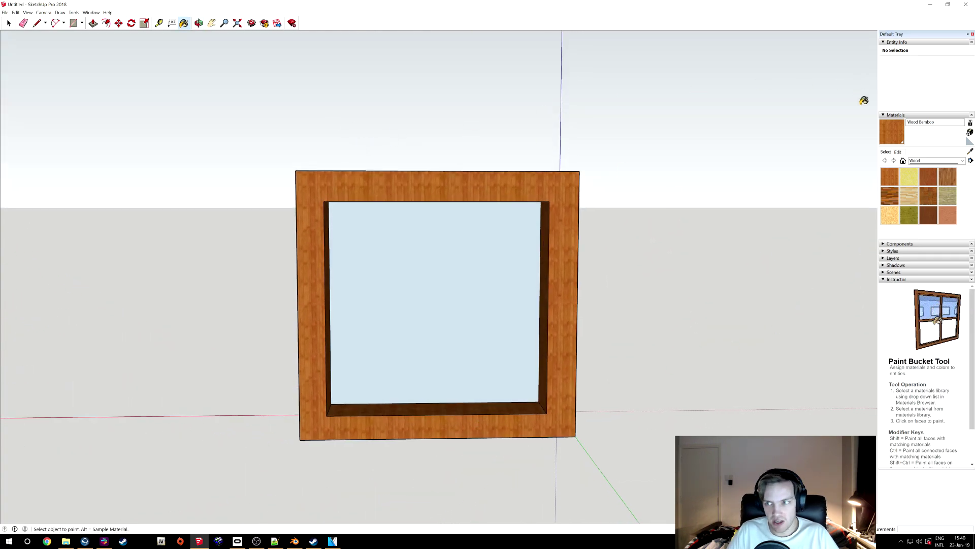
{"action": "left_click", "coordinate": [970, 132]}
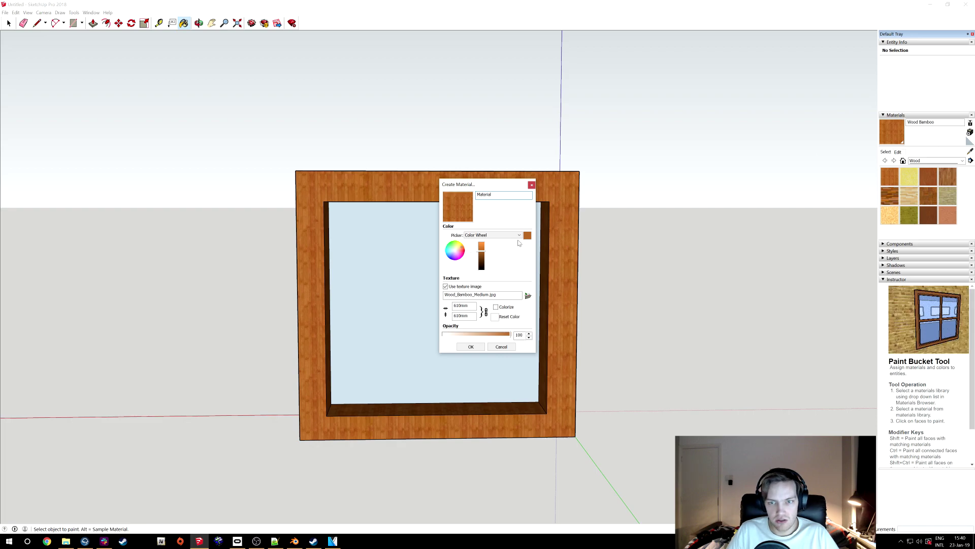
Step: Create a material textured with the Glas image from the BushalteOverkapping texture folder on G:
{"action": "left_click", "coordinate": [528, 296]}
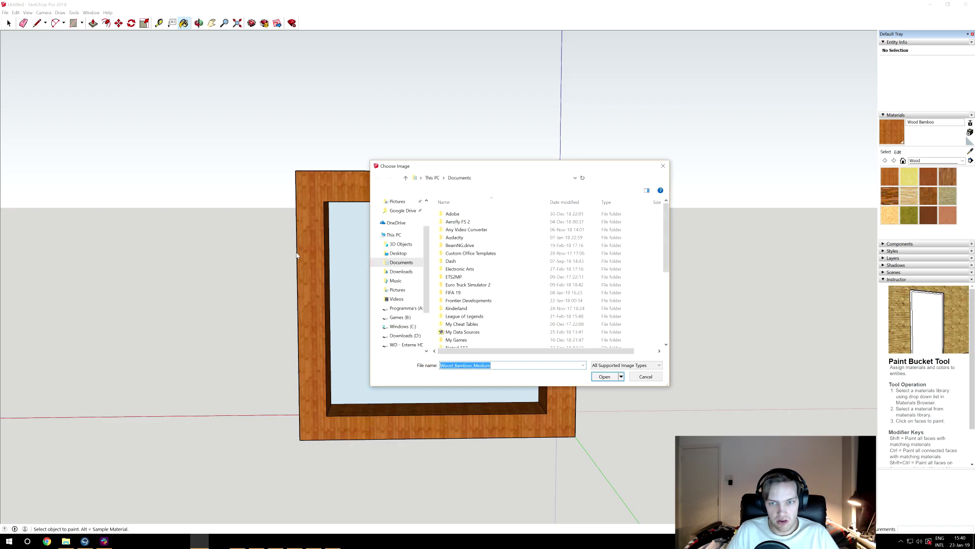
{"action": "scroll", "coordinate": [406, 308], "scroll_direction": "down", "scroll_amount": 1}
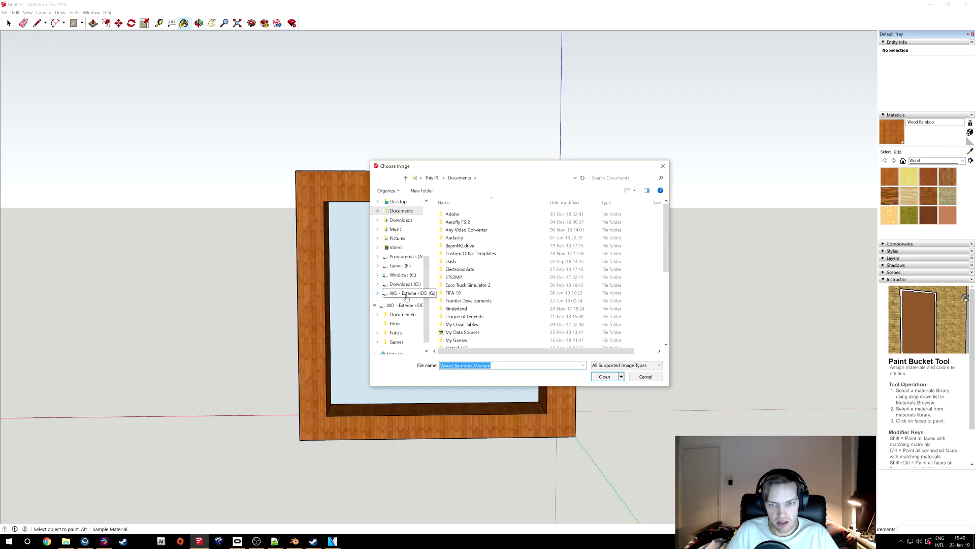
{"action": "left_click", "coordinate": [406, 294]}
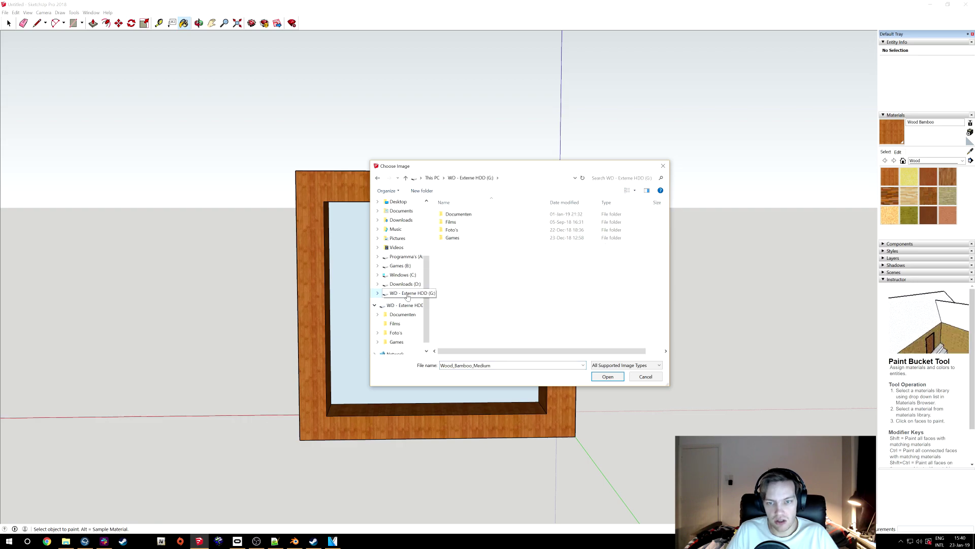
{"action": "double_click", "coordinate": [466, 238]}
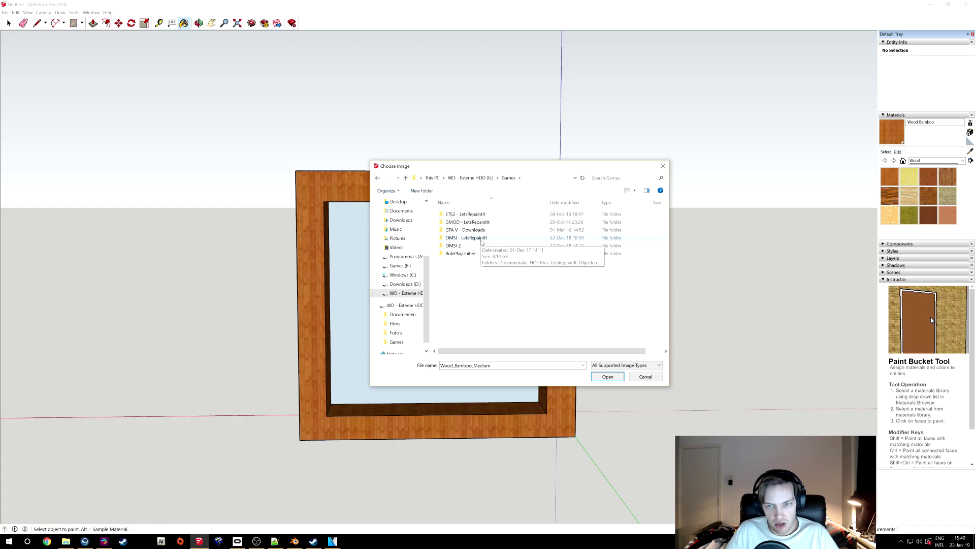
{"action": "double_click", "coordinate": [482, 240]}
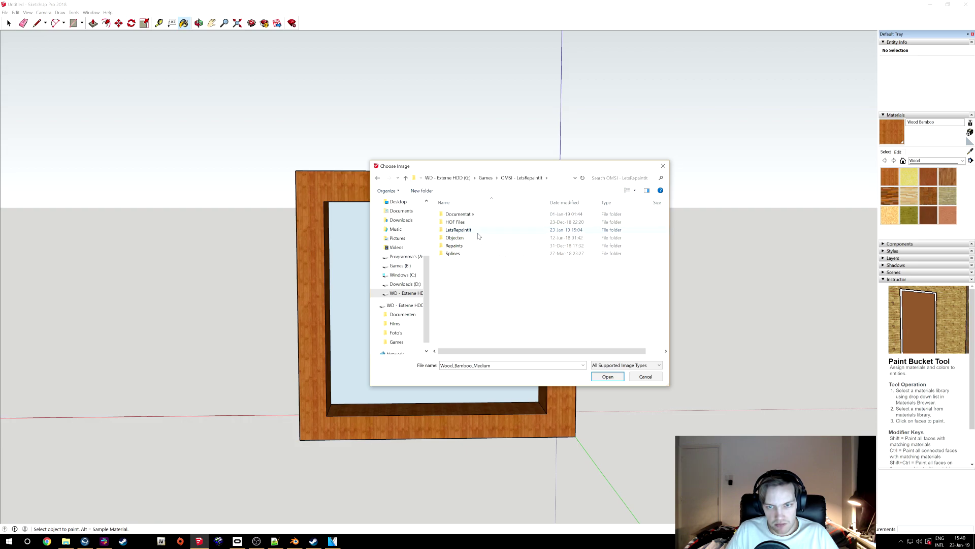
{"action": "double_click", "coordinate": [472, 246]}
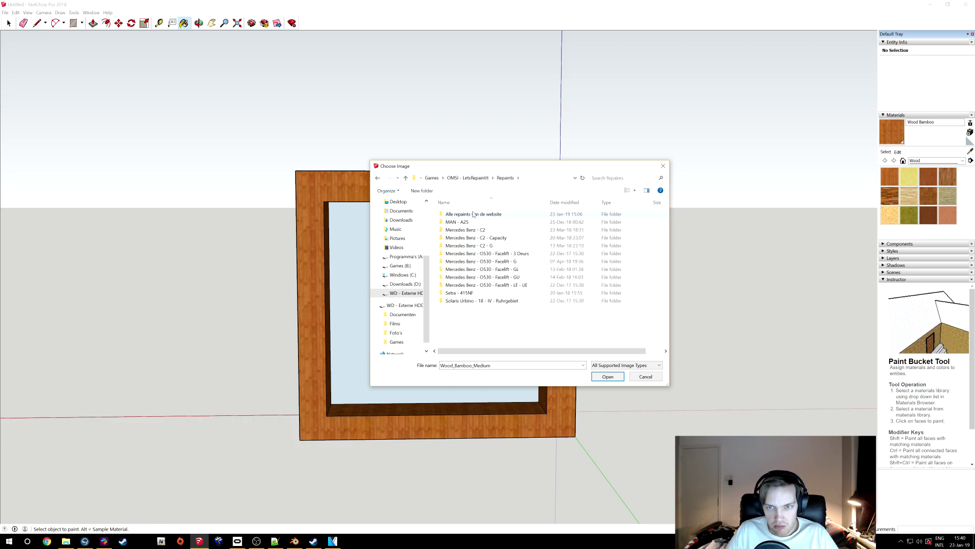
{"action": "double_click", "coordinate": [473, 215]}
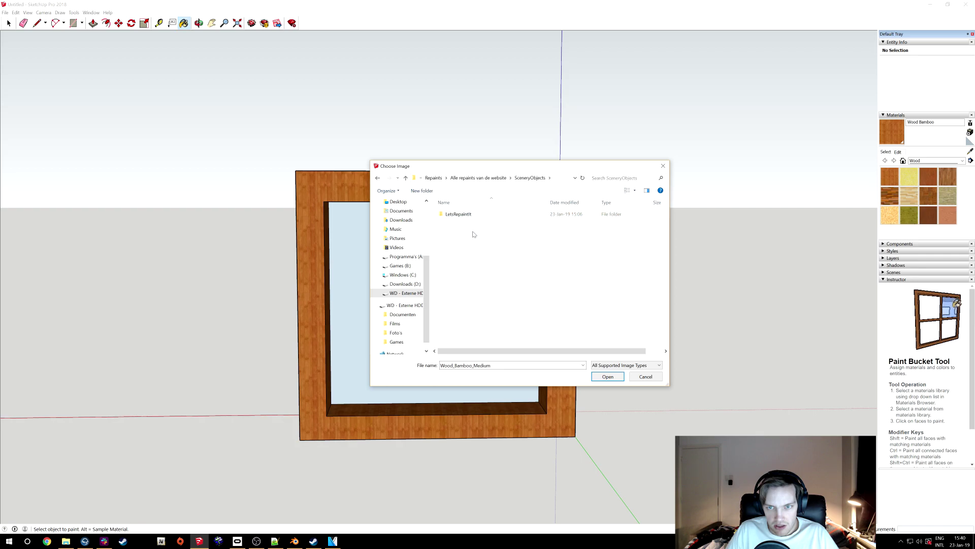
{"action": "double_click", "coordinate": [472, 215]}
{"action": "double_click", "coordinate": [473, 222]}
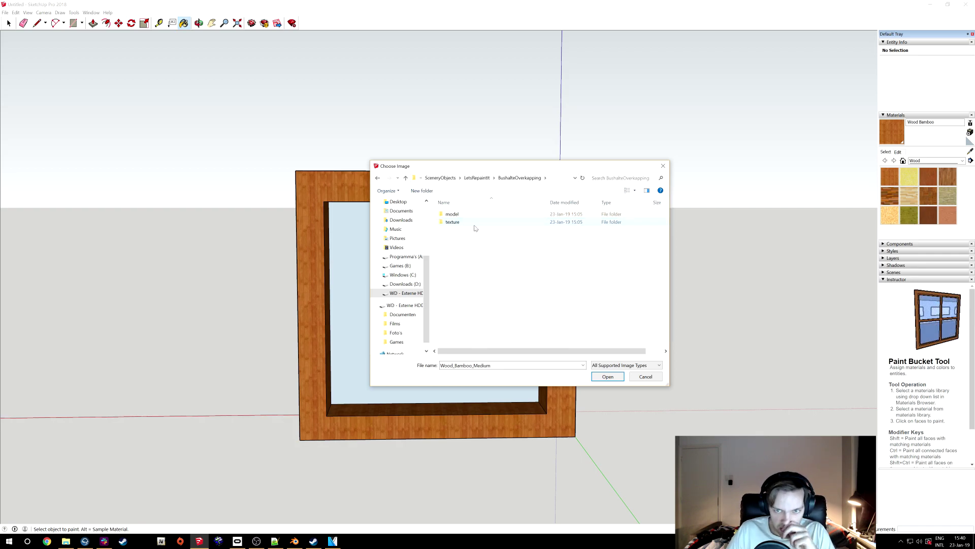
{"action": "double_click", "coordinate": [472, 222]}
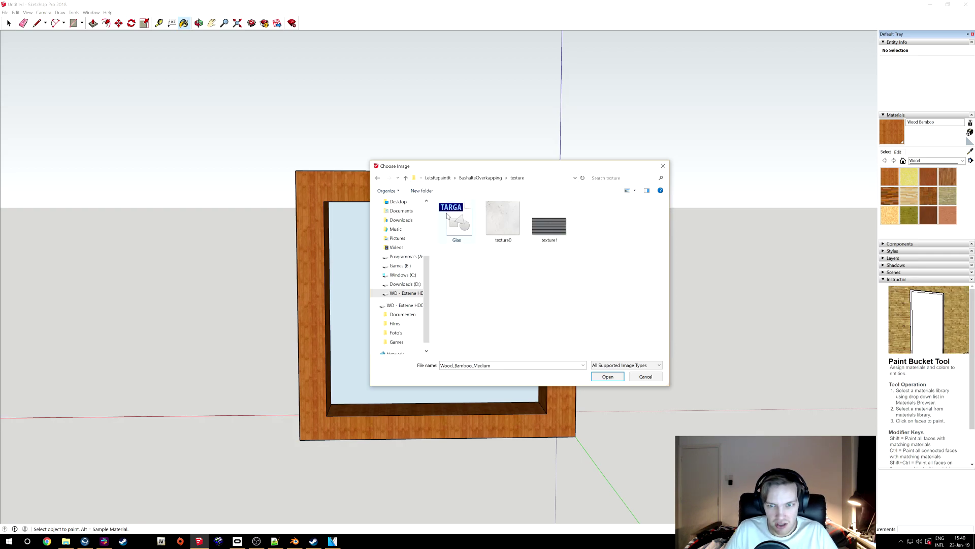
{"action": "double_click", "coordinate": [456, 222]}
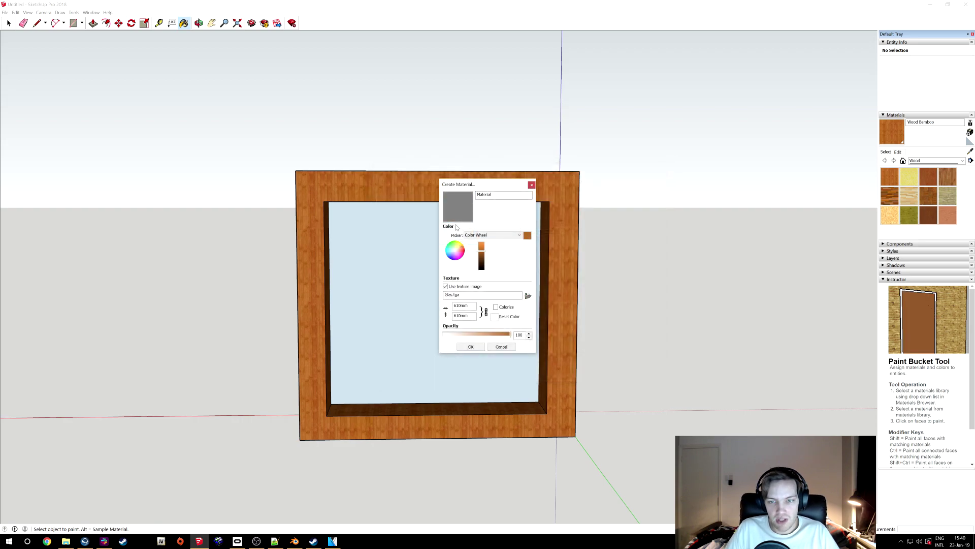
{"action": "left_click", "coordinate": [471, 347]}
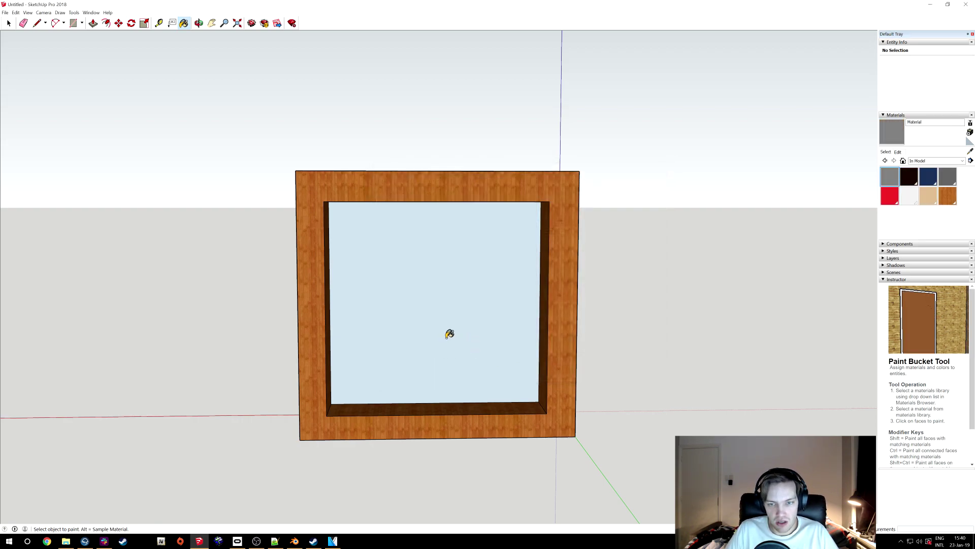
Step: Paint the pane's front and back faces with the new grey Glas material
{"action": "left_click", "coordinate": [426, 291]}
{"action": "mouse_move", "coordinate": [146, 411]}
{"action": "middle_mouse_down"}
{"action": "mouse_move", "coordinate": [416, 432]}
{"action": "mouse_move", "coordinate": [490, 307]}
{"action": "mouse_move", "coordinate": [236, 444]}
{"action": "mouse_move", "coordinate": [478, 395]}
{"action": "mouse_move", "coordinate": [337, 407]}
{"action": "middle_mouse_up"}
{"action": "left_click", "coordinate": [459, 304]}
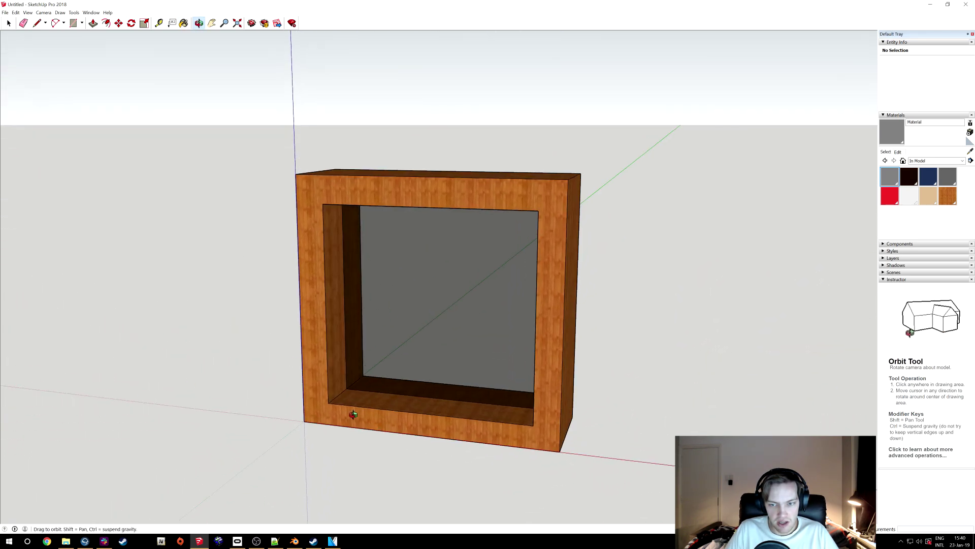
{"action": "mouse_move", "coordinate": [648, 395]}
{"action": "middle_mouse_down"}
{"action": "mouse_move", "coordinate": [381, 420]}
{"action": "mouse_move", "coordinate": [423, 395]}
{"action": "mouse_move", "coordinate": [318, 394]}
{"action": "middle_mouse_up"}
{"action": "mouse_move", "coordinate": [418, 339]}
{"action": "middle_mouse_down"}
{"action": "mouse_move", "coordinate": [298, 348]}
{"action": "mouse_move", "coordinate": [144, 338]}
{"action": "mouse_move", "coordinate": [625, 305]}
{"action": "mouse_move", "coordinate": [308, 327]}
{"action": "mouse_move", "coordinate": [447, 360]}
{"action": "mouse_move", "coordinate": [246, 387]}
{"action": "mouse_move", "coordinate": [460, 398]}
{"action": "mouse_move", "coordinate": [766, 371]}
{"action": "mouse_move", "coordinate": [435, 405]}
{"action": "middle_mouse_up"}
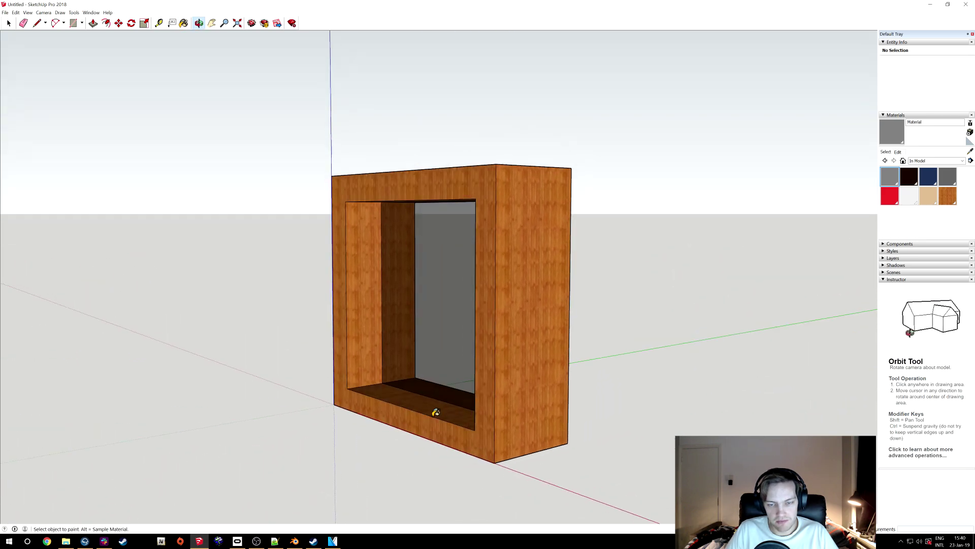
{"action": "left_click", "coordinate": [6, 13]}
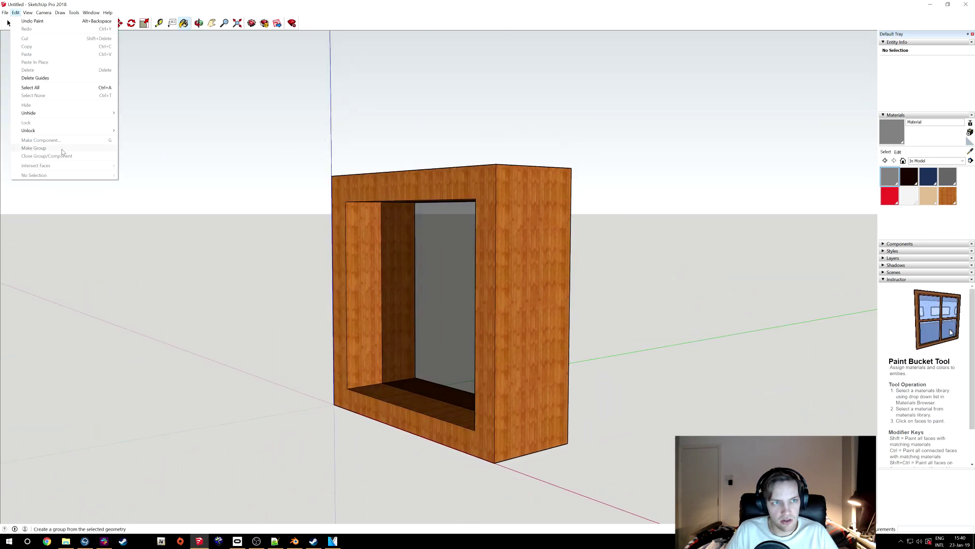
{"action": "mouse_move", "coordinate": [18, 121]}
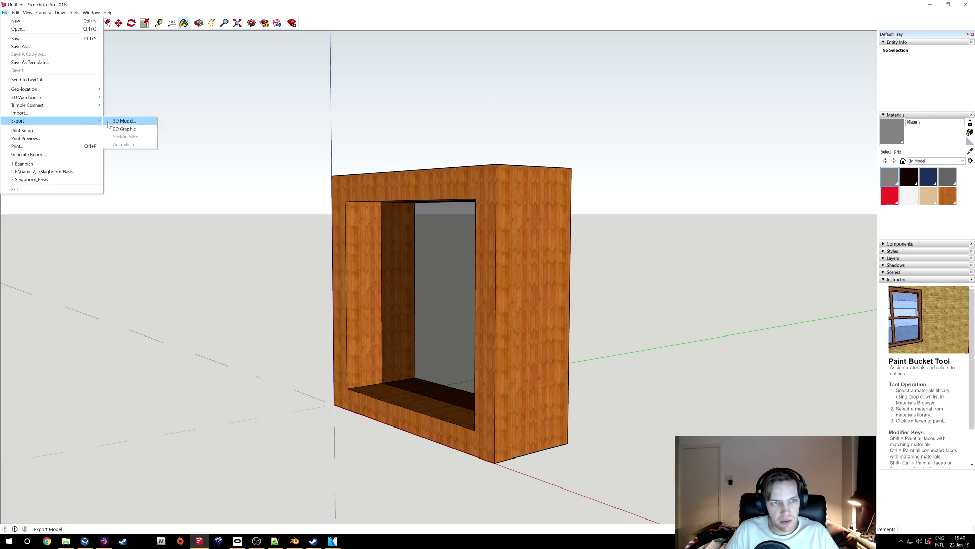
Step: Export the model as COLLADA into a new Tutorial folder under G:\Documenten, then minimise SketchUp
{"action": "left_click", "coordinate": [126, 121]}
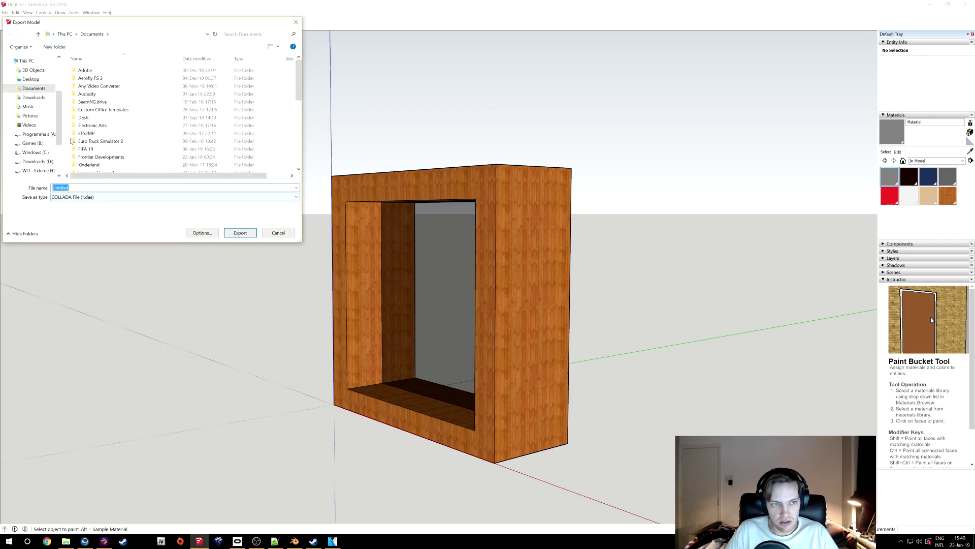
{"action": "scroll", "coordinate": [46, 151], "scroll_direction": "down", "scroll_amount": 3}
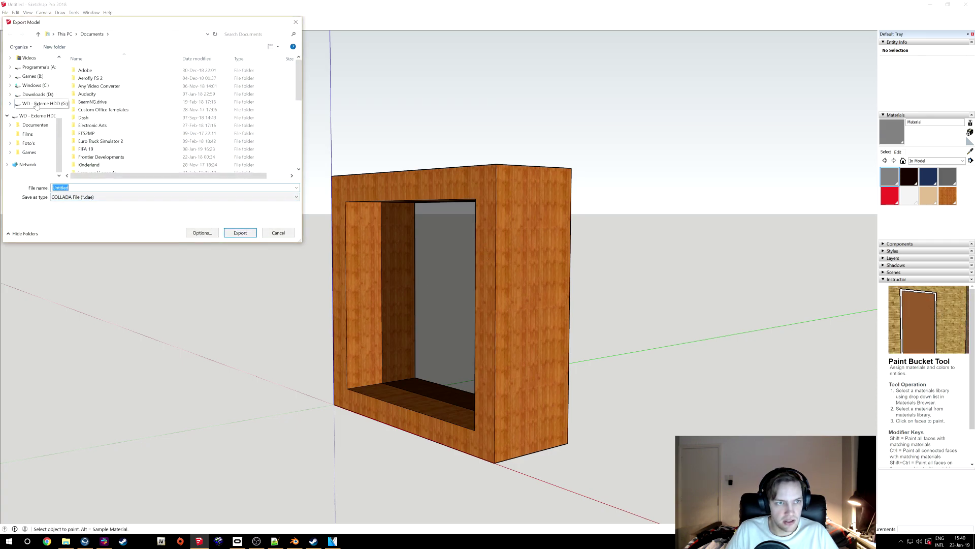
{"action": "left_click", "coordinate": [38, 104]}
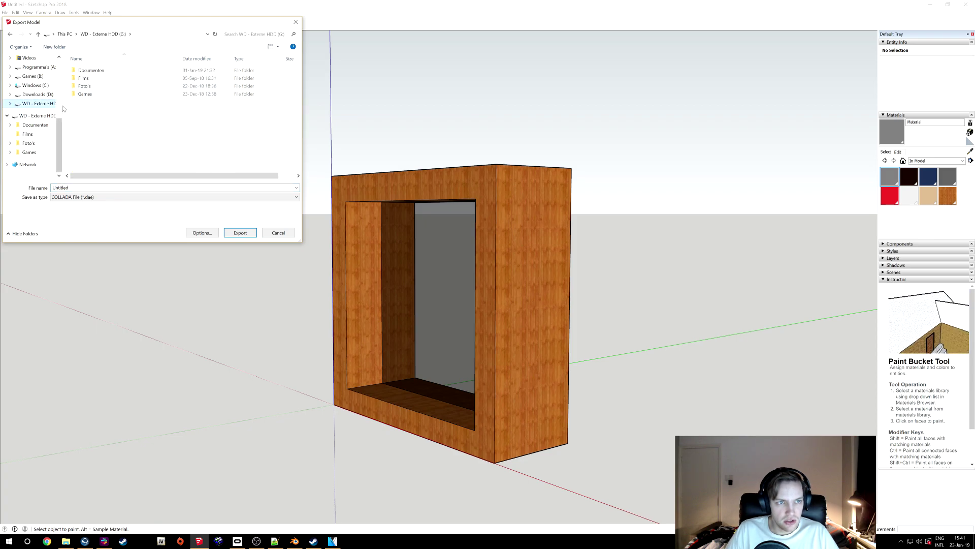
{"action": "double_click", "coordinate": [88, 71]}
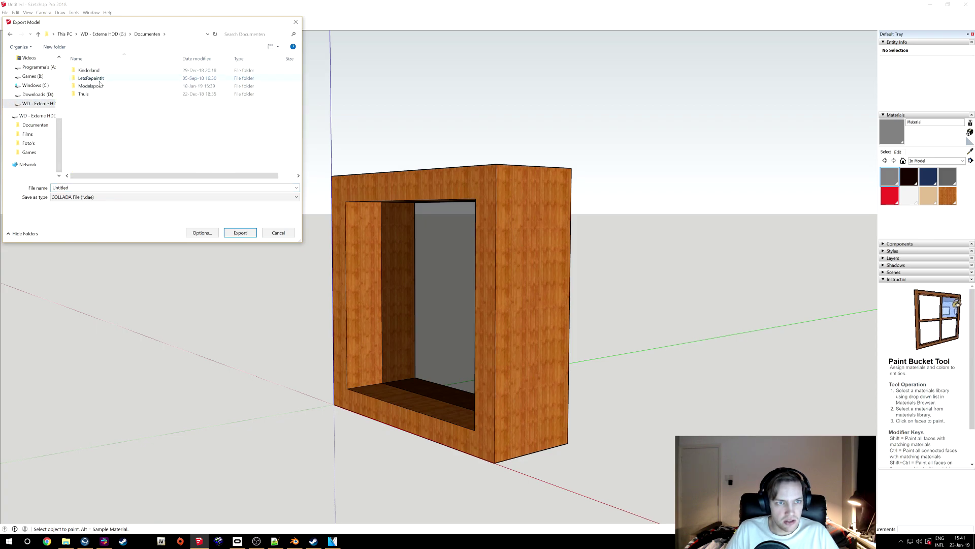
{"action": "double_click", "coordinate": [93, 78]}
{"action": "right_click", "coordinate": [105, 107]}
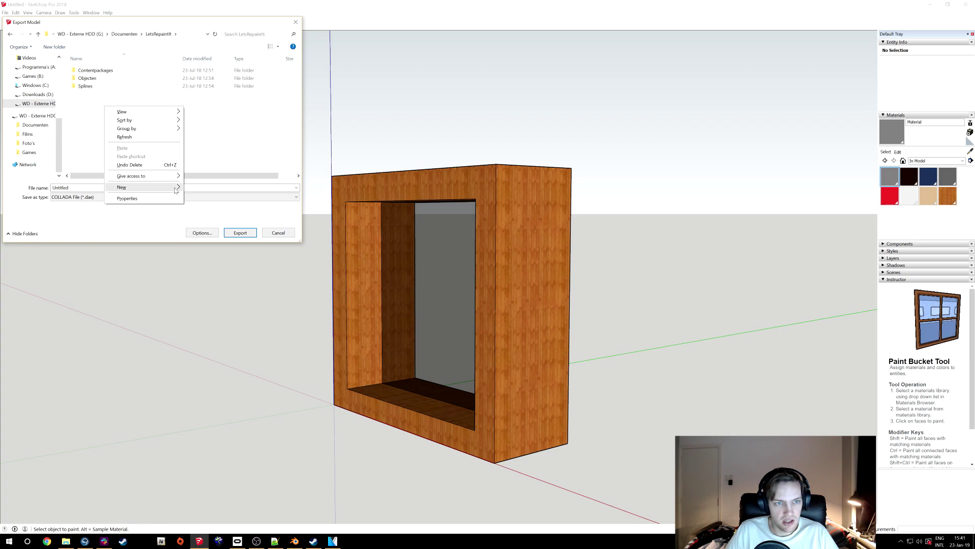
{"action": "mouse_move", "coordinate": [143, 187]}
{"action": "left_click", "coordinate": [200, 187]}
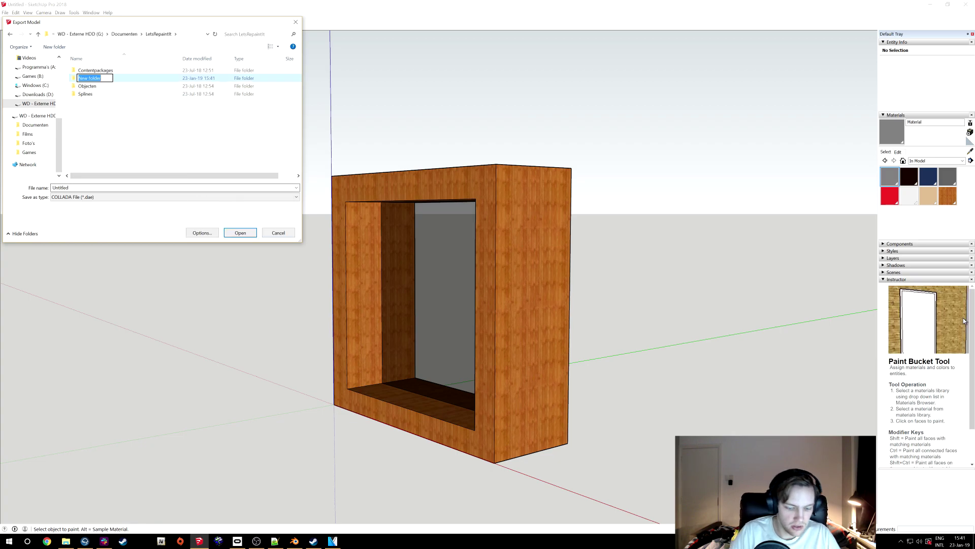
{"action": "type", "text": "Tutorial"}
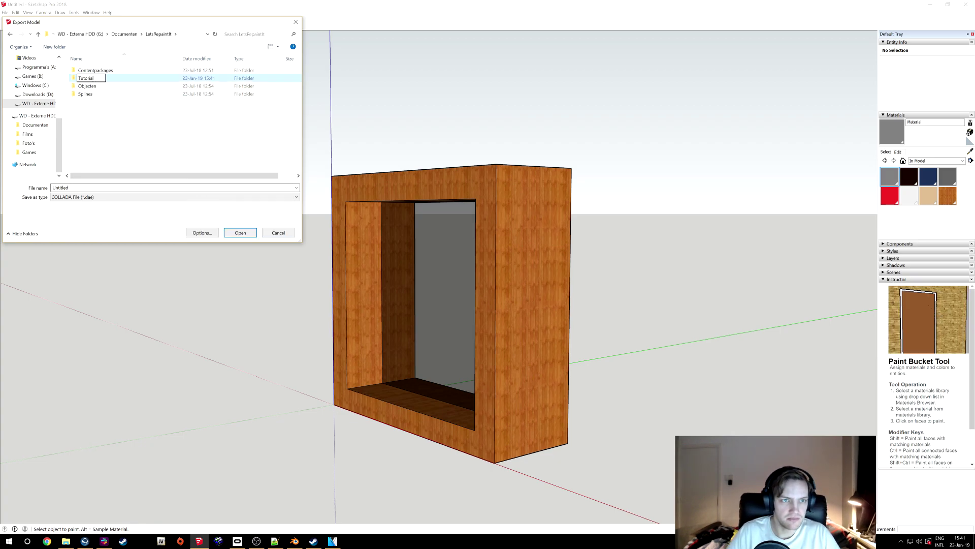
{"action": "key", "text": "Return"}
{"action": "left_click", "coordinate": [242, 234]}
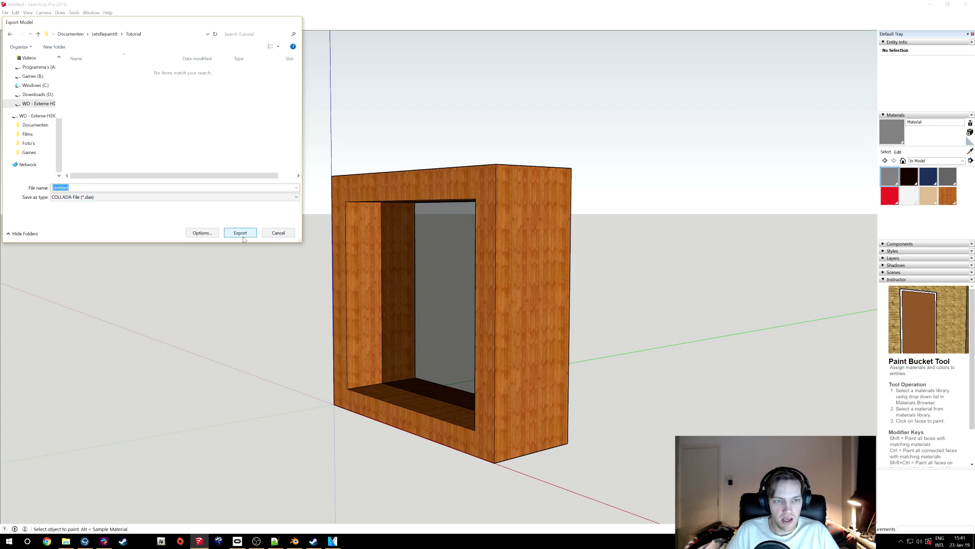
{"action": "key", "text": "Return"}
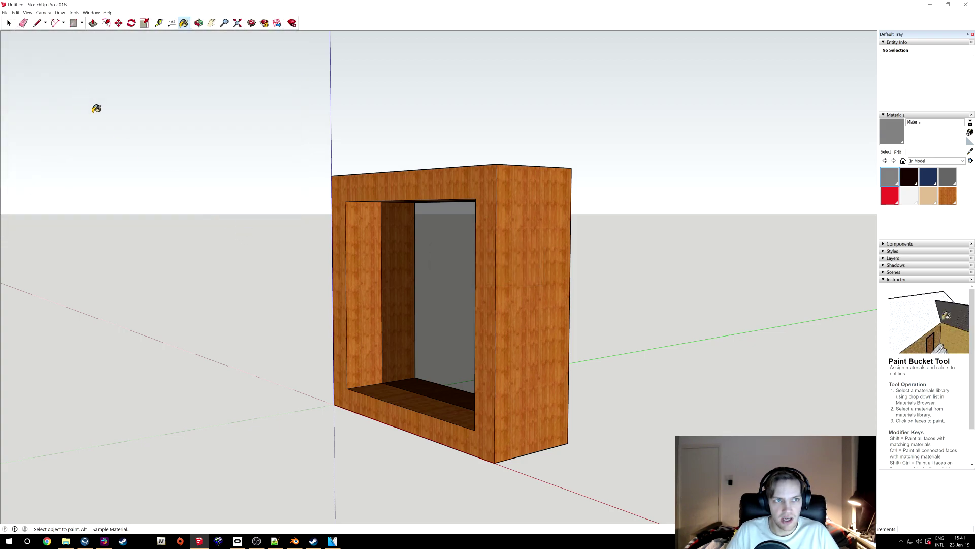
{"action": "left_click", "coordinate": [929, 4]}
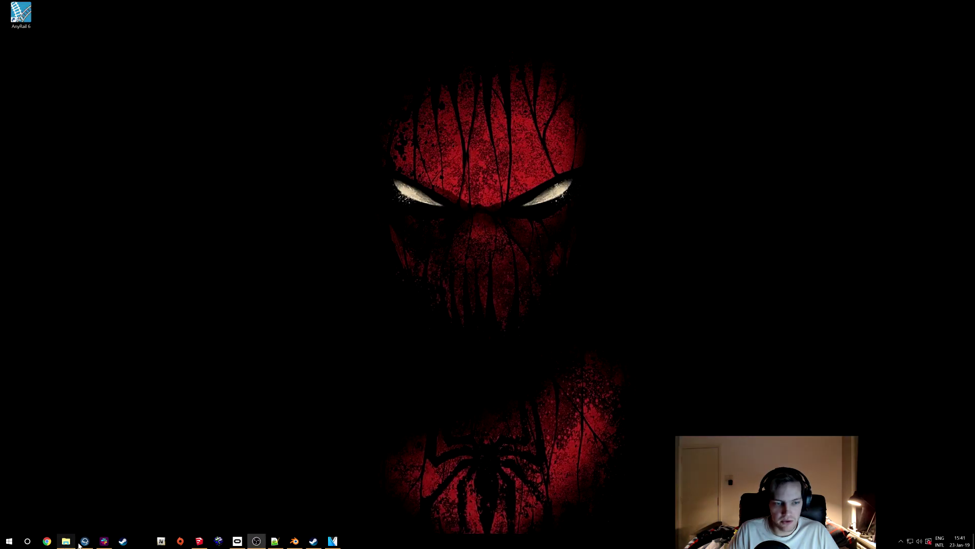
Step: Browse File Explorer to the Tutorial folder under G:\Documenten\LetsRepaintIt
{"action": "left_click", "coordinate": [65, 541]}
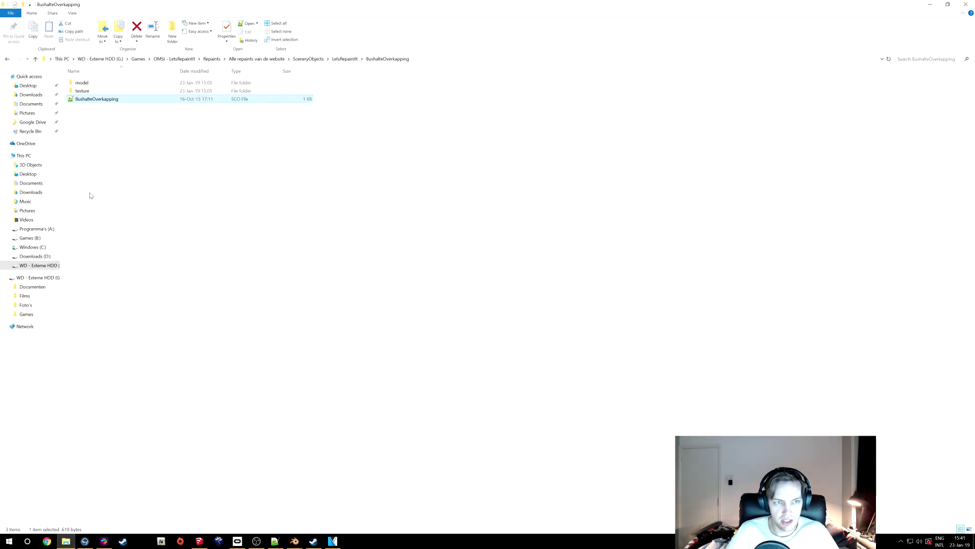
{"action": "left_click", "coordinate": [35, 265]}
{"action": "double_click", "coordinate": [95, 86]}
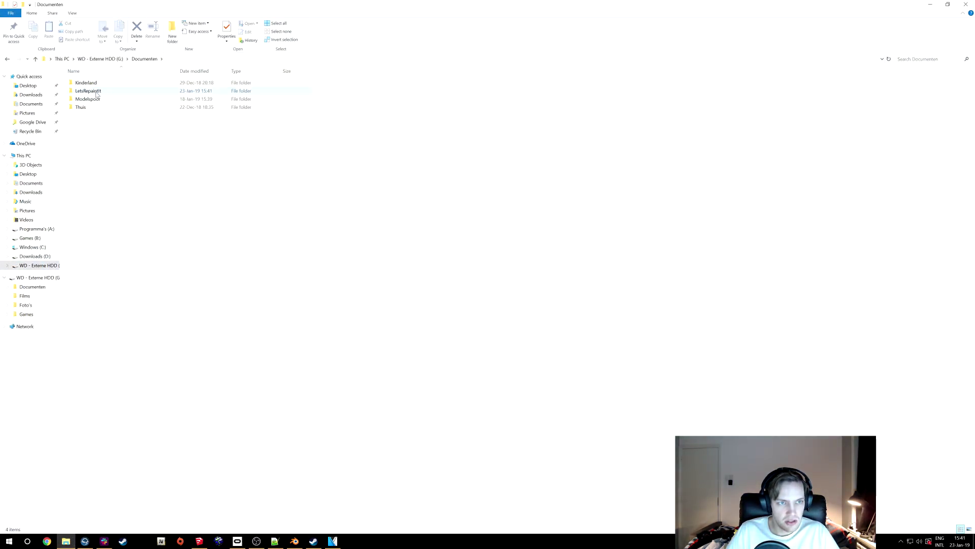
{"action": "double_click", "coordinate": [96, 90]}
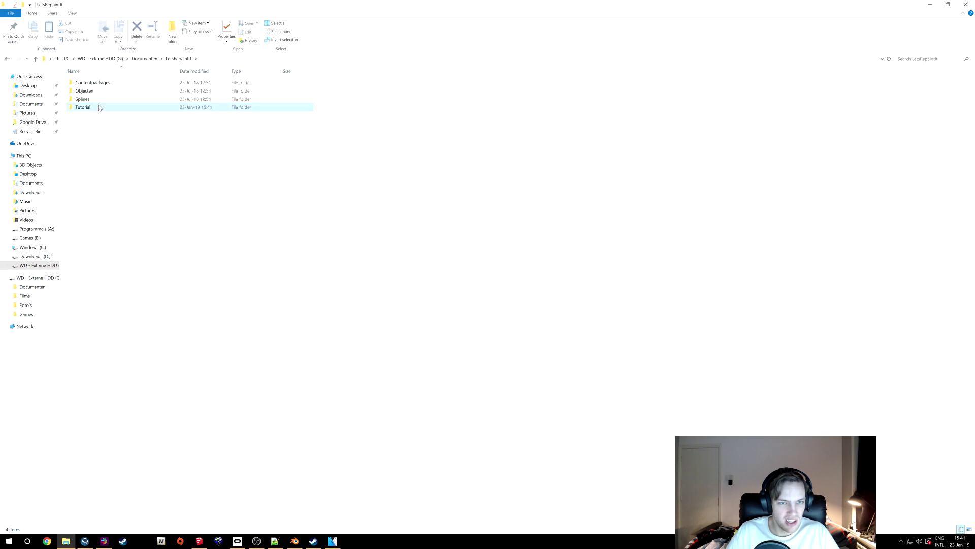
{"action": "double_click", "coordinate": [99, 108]}
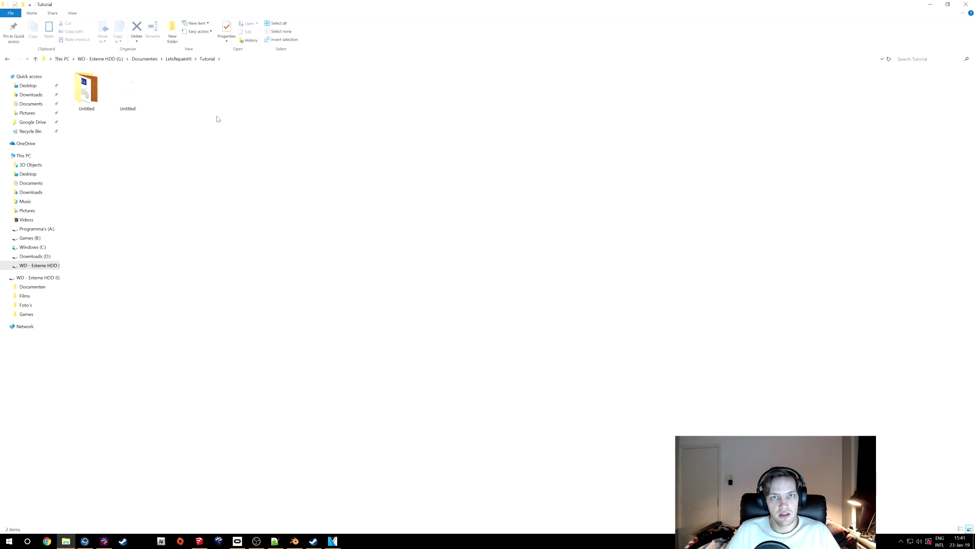
Step: Open Untitled.dae in Notepad++ and select its Wood_Bamboo image path lines
{"action": "left_click", "coordinate": [134, 92]}
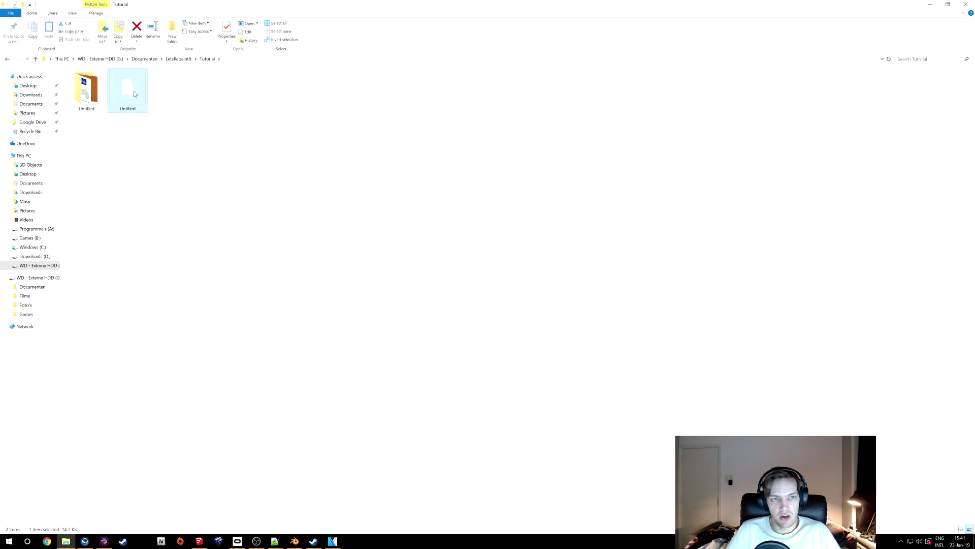
{"action": "right_click", "coordinate": [135, 92]}
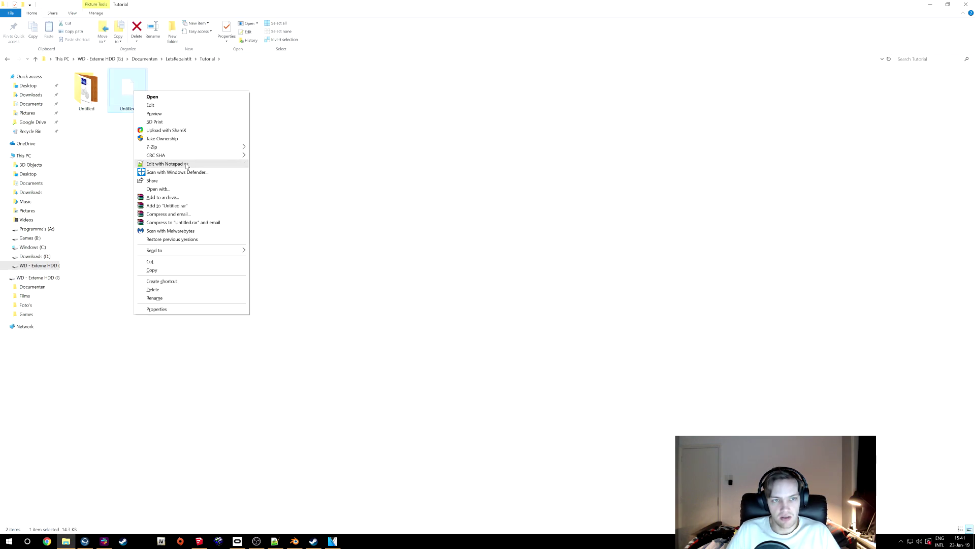
{"action": "left_click", "coordinate": [160, 163]}
{"action": "scroll", "coordinate": [127, 195], "scroll_direction": "down", "scroll_amount": 14}
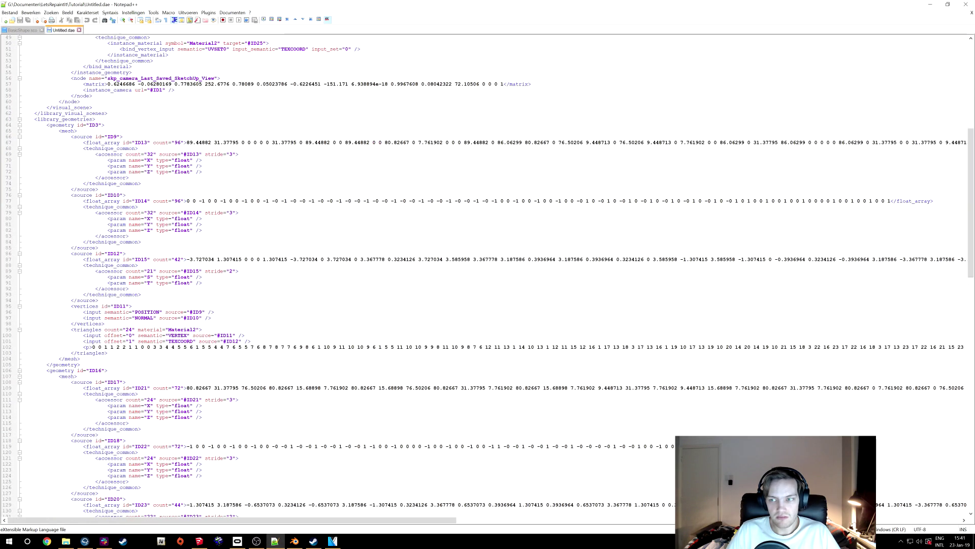
{"action": "scroll", "coordinate": [127, 195], "scroll_direction": "down", "scroll_amount": 14}
{"action": "scroll", "coordinate": [127, 196], "scroll_direction": "down", "scroll_amount": 14}
{"action": "scroll", "coordinate": [126, 195], "scroll_direction": "down", "scroll_amount": 14}
{"action": "scroll", "coordinate": [127, 195], "scroll_direction": "down", "scroll_amount": 3}
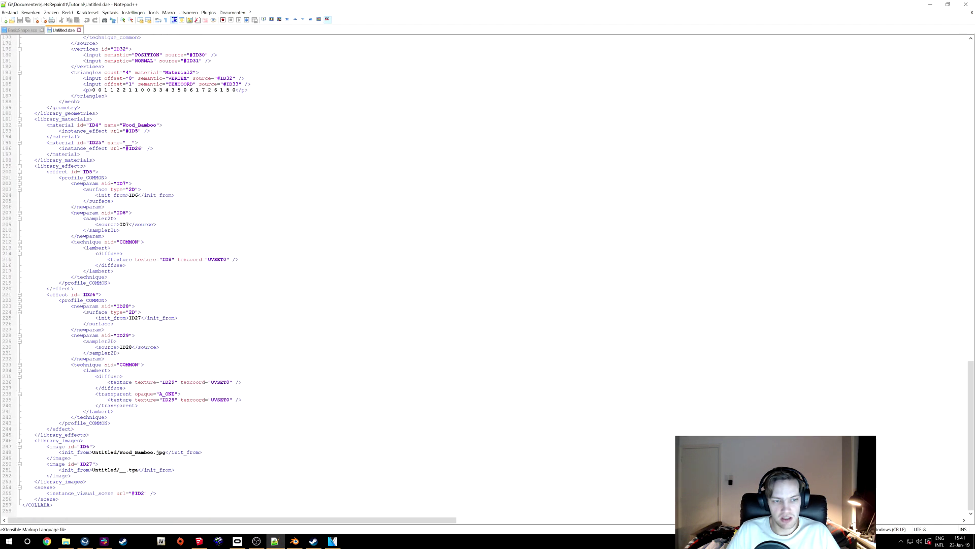
{"action": "key", "text": "shift+Down"}
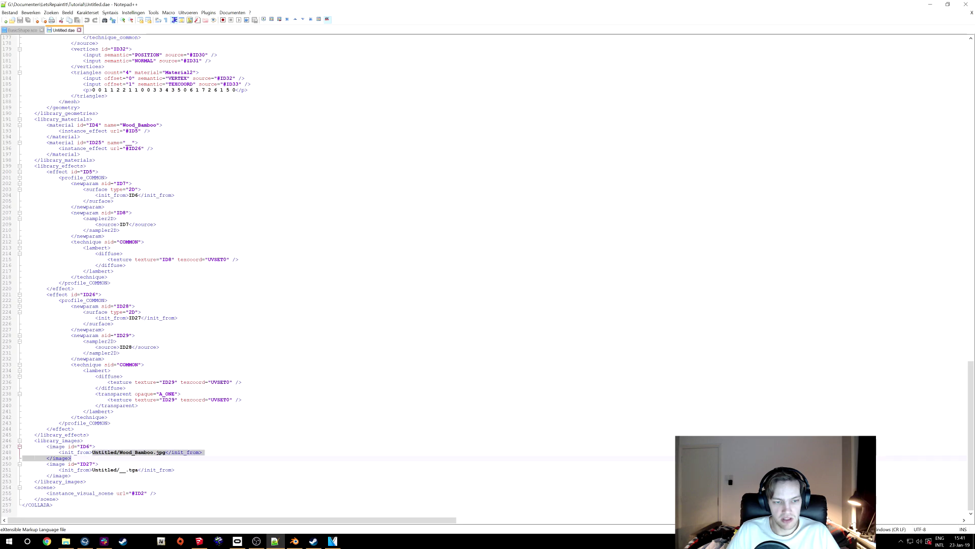
{"action": "key", "text": "alt+Tab"}
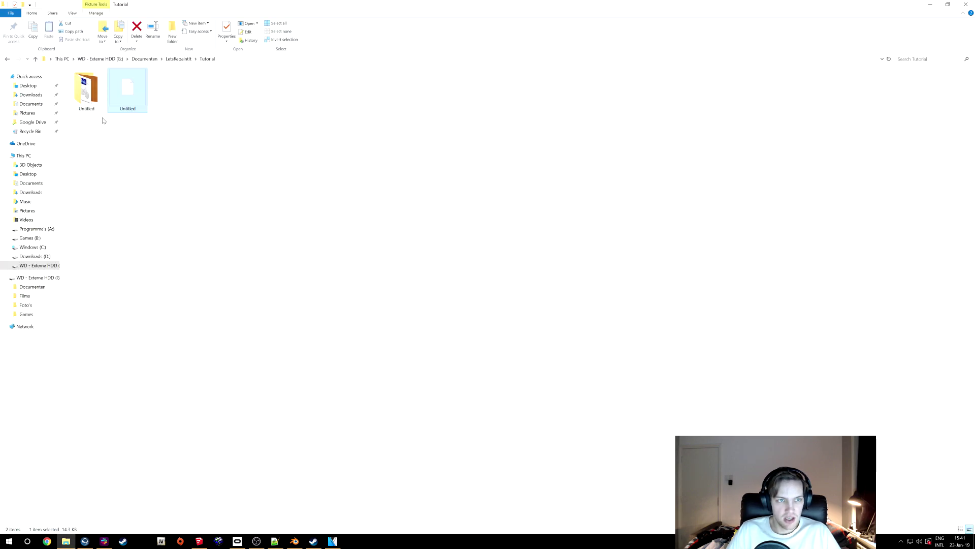
Step: Rename the exported Untitled folder to 'texture'
{"action": "left_click", "coordinate": [90, 111]}
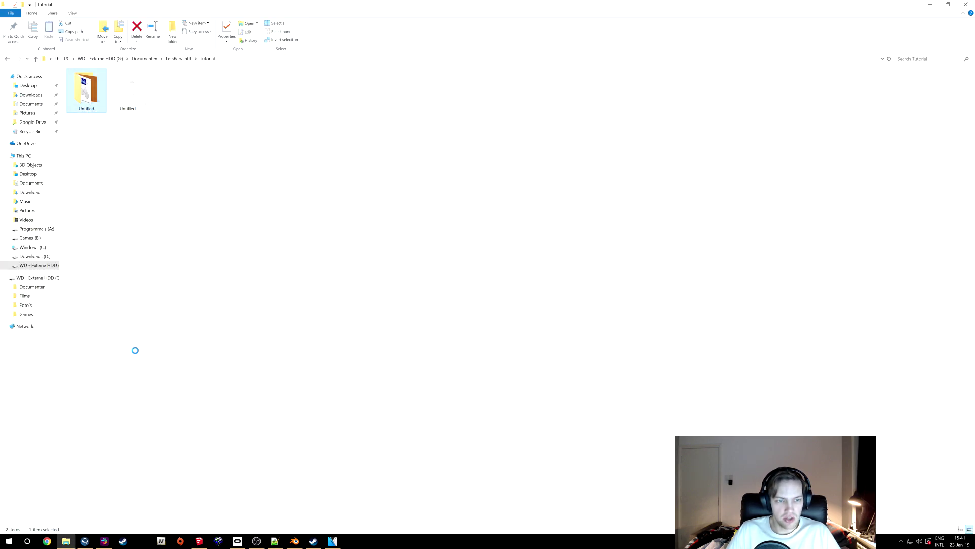
{"action": "right_click", "coordinate": [89, 110]}
{"action": "left_click", "coordinate": [92, 357]}
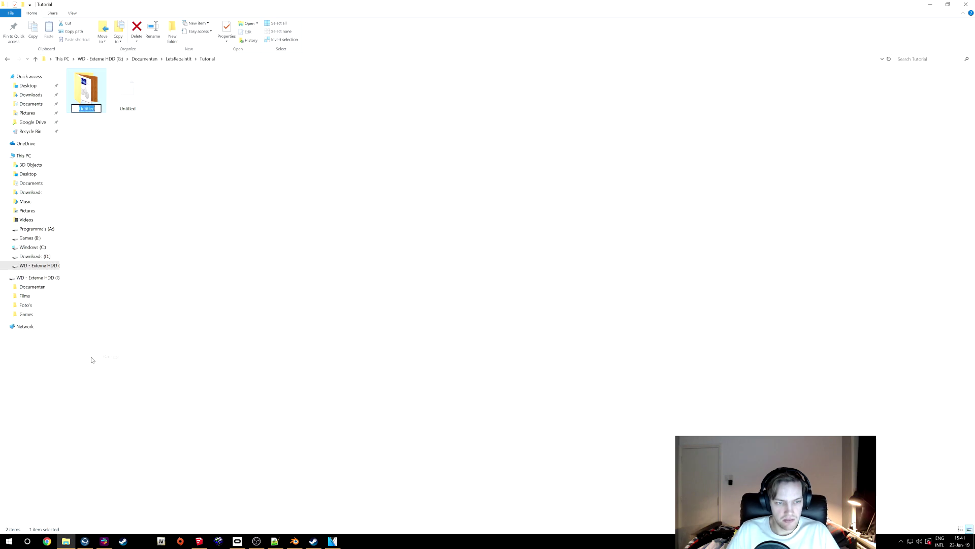
{"action": "type", "text": "tes"}
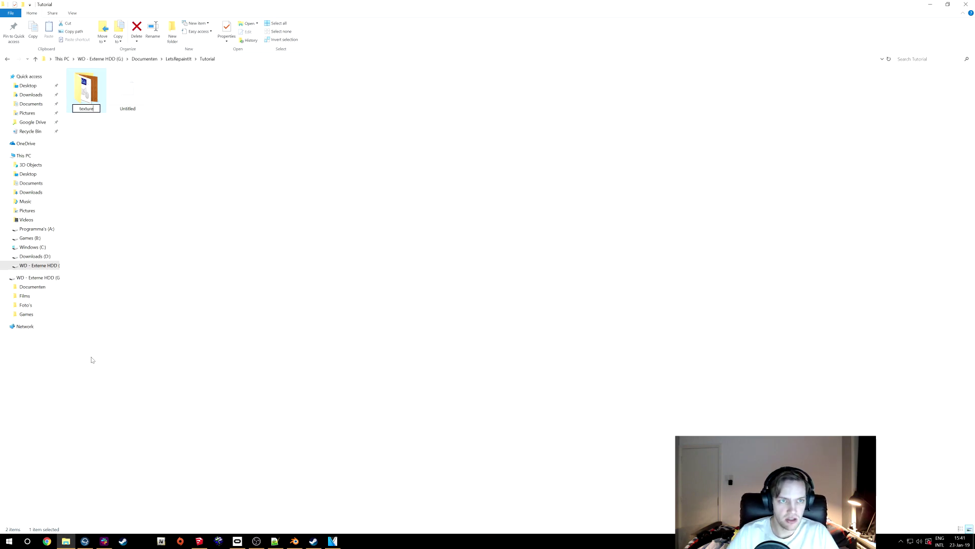
{"action": "left_click", "coordinate": [267, 238]}
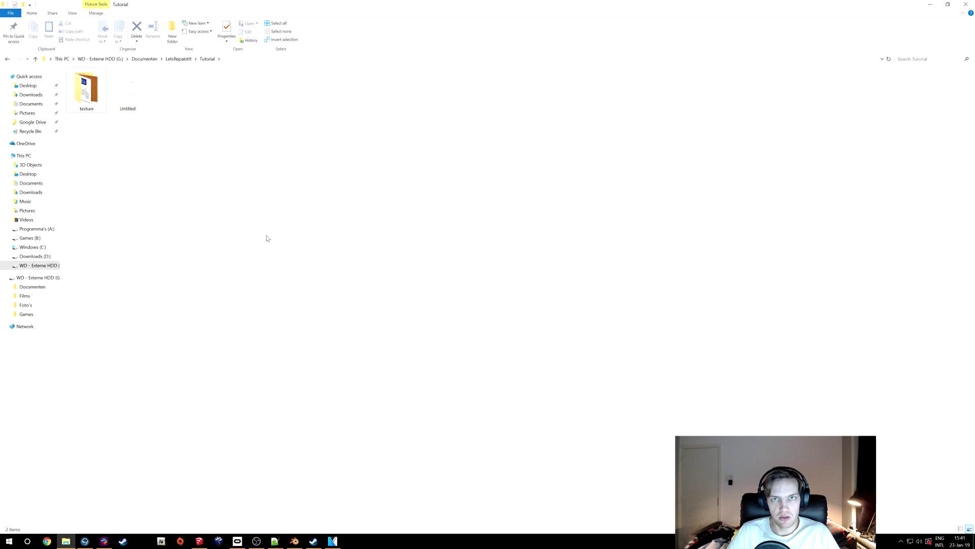
{"action": "left_click_drag", "start_coordinate": [246, 219], "coordinate": [126, 99]}
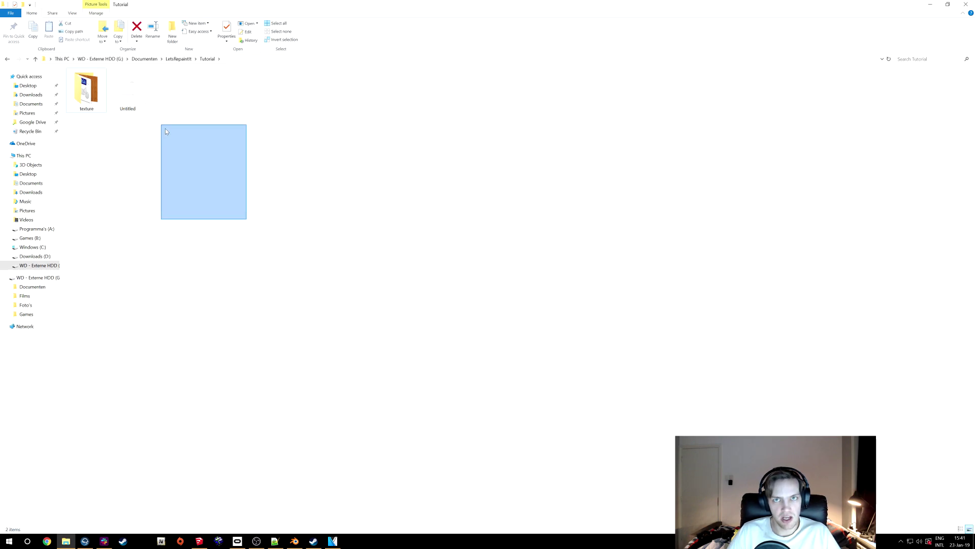
{"action": "left_click_drag", "start_coordinate": [126, 98], "coordinate": [161, 124]}
Step: Rename the TARGA image inside texture to 'glass' and return to Tutorial
{"action": "double_click", "coordinate": [96, 110]}
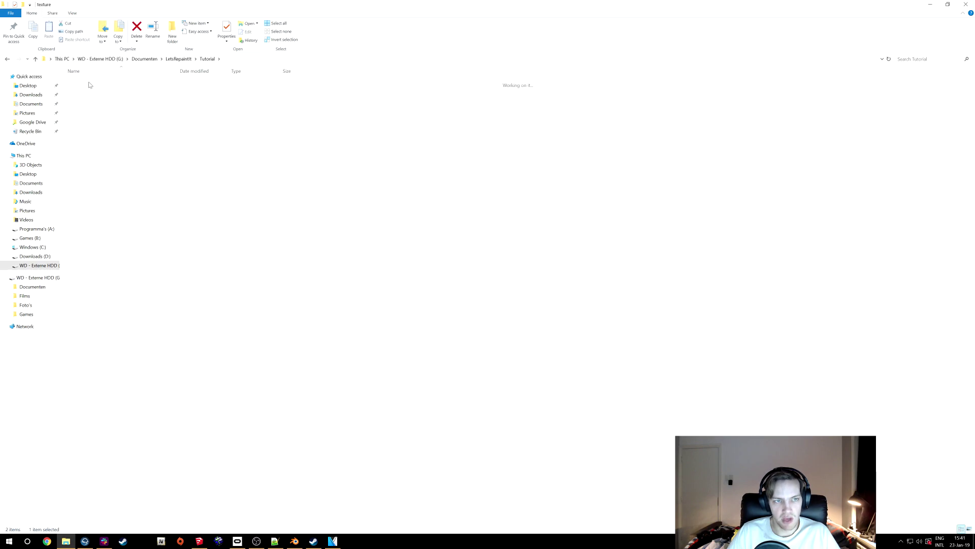
{"action": "left_click", "coordinate": [87, 91]}
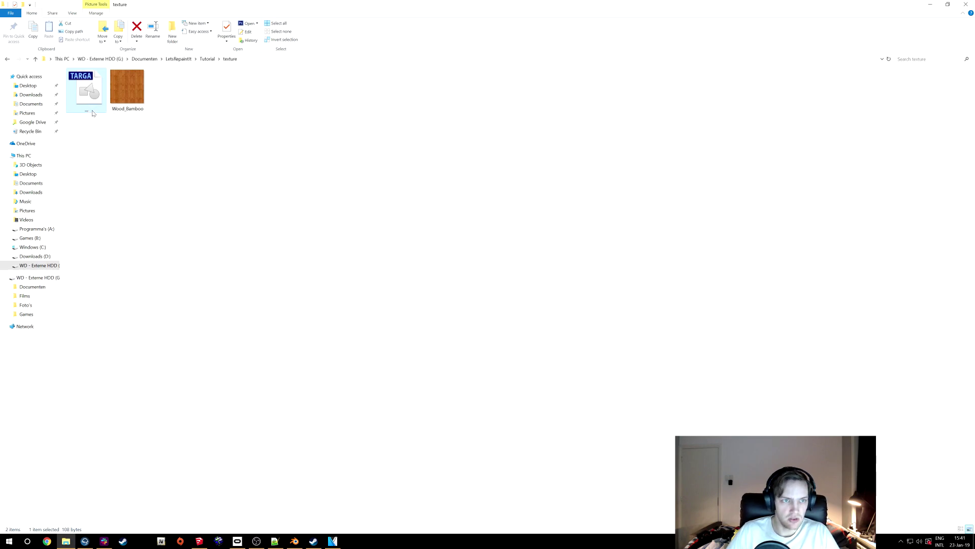
{"action": "left_click", "coordinate": [90, 111]}
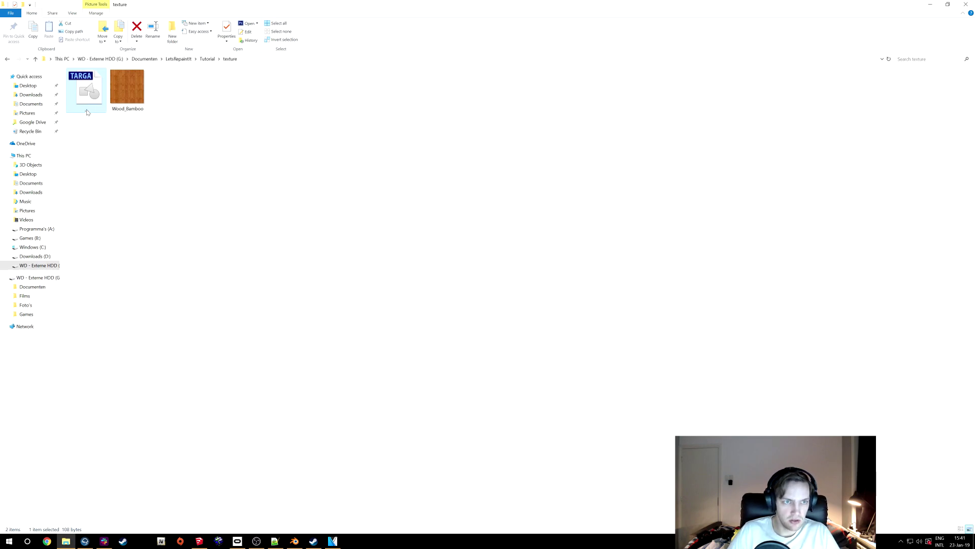
{"action": "type", "text": "glass"}
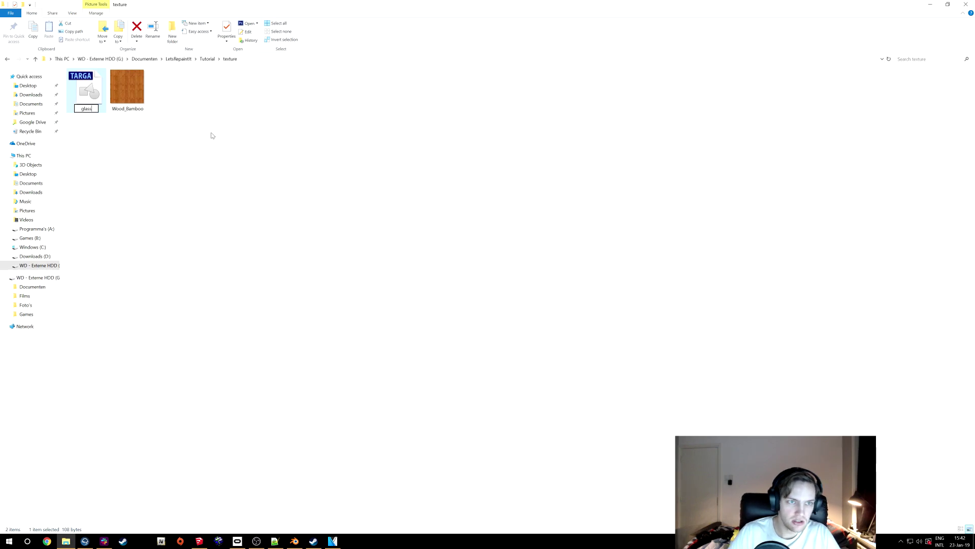
{"action": "key", "text": "Return"}
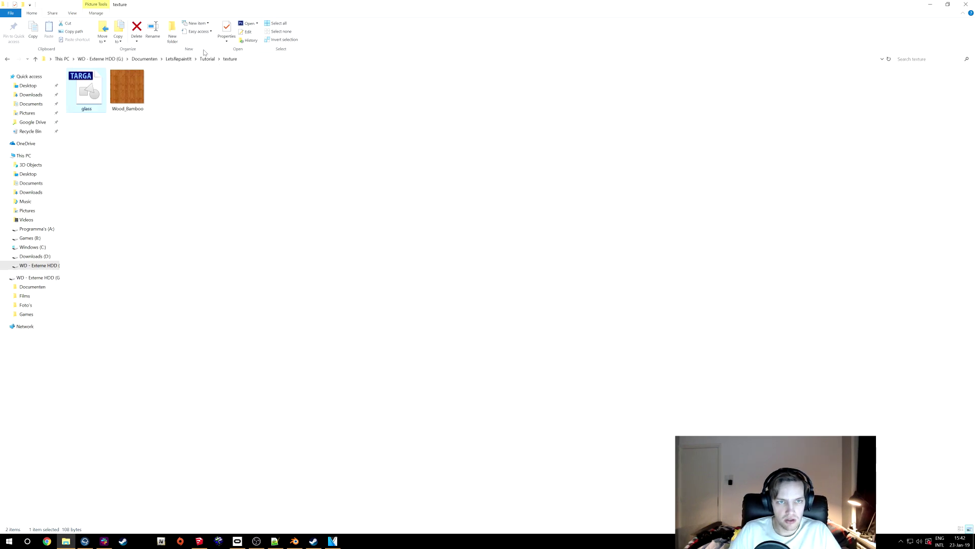
{"action": "left_click", "coordinate": [207, 59]}
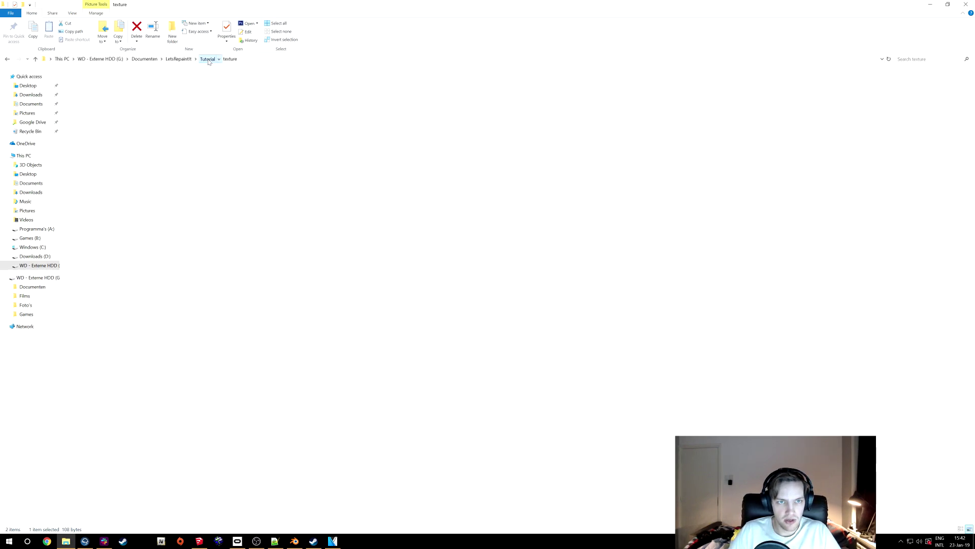
{"action": "left_click", "coordinate": [276, 541]}
Step: Repoint the image paths to texture/Wood_Bamboo.jpg and texture/glass.tga, save, and close Notepad++
{"action": "left_click", "coordinate": [93, 453]}
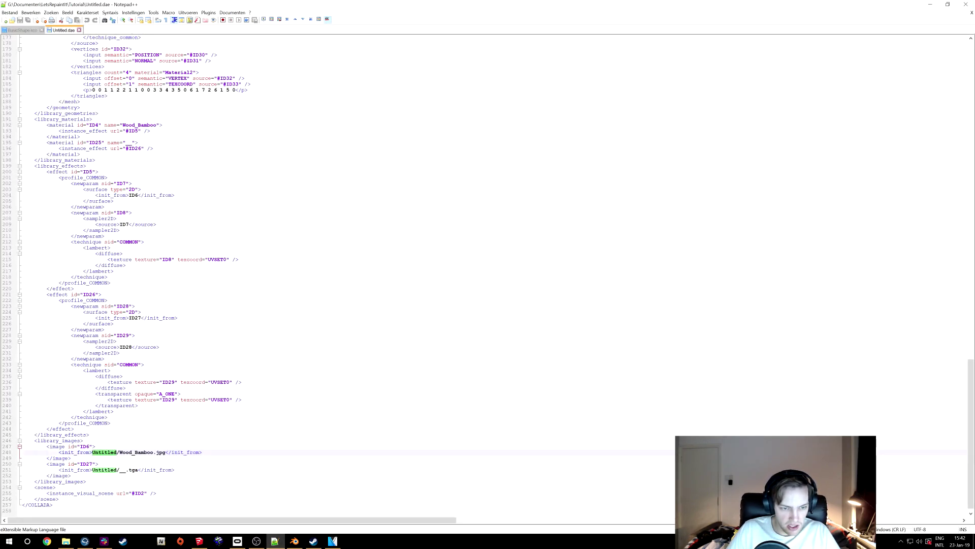
{"action": "type", "text": "texture"}
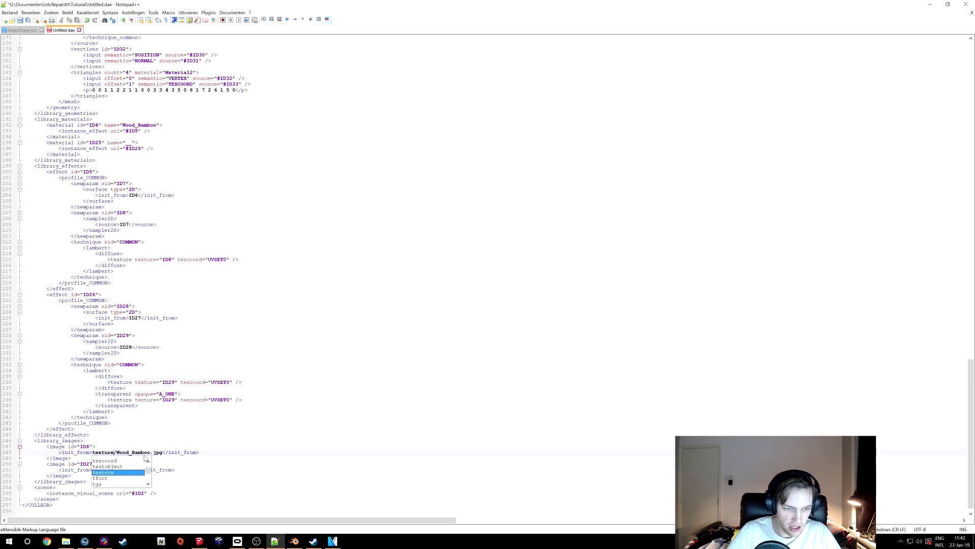
{"action": "key", "text": "Escape"}
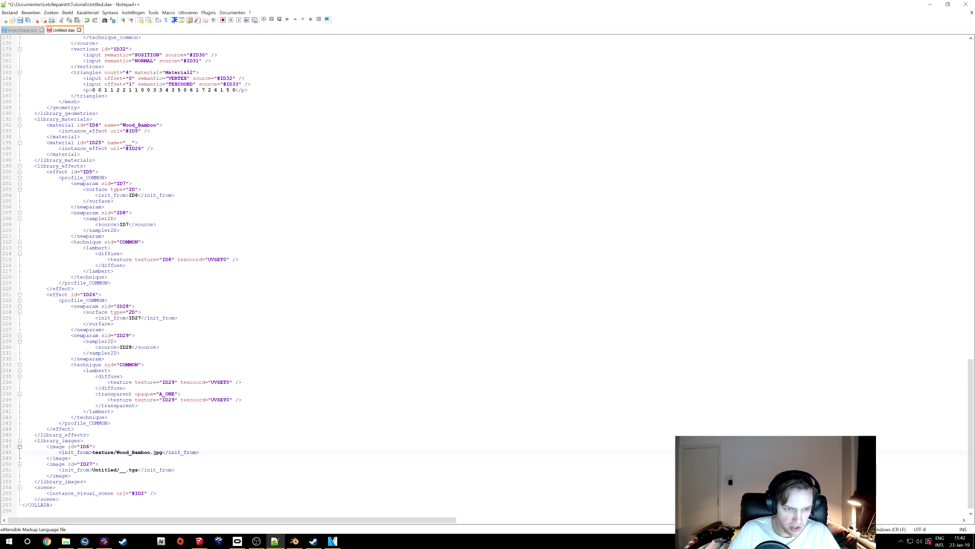
{"action": "left_click", "coordinate": [92, 469]}
{"action": "left_click_drag", "start_coordinate": [92, 470], "coordinate": [119, 471]}
{"action": "type", "text": "texture"}
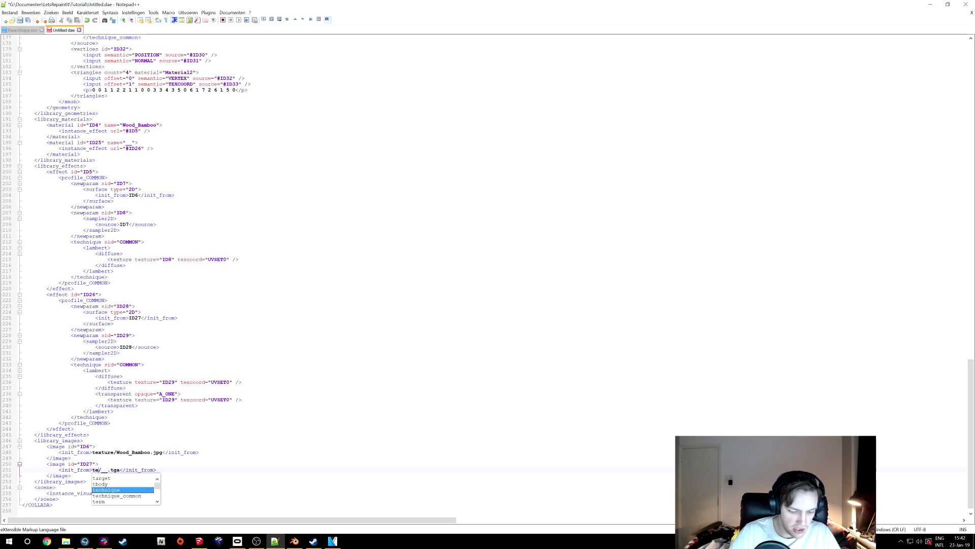
{"action": "key", "text": "Right"}
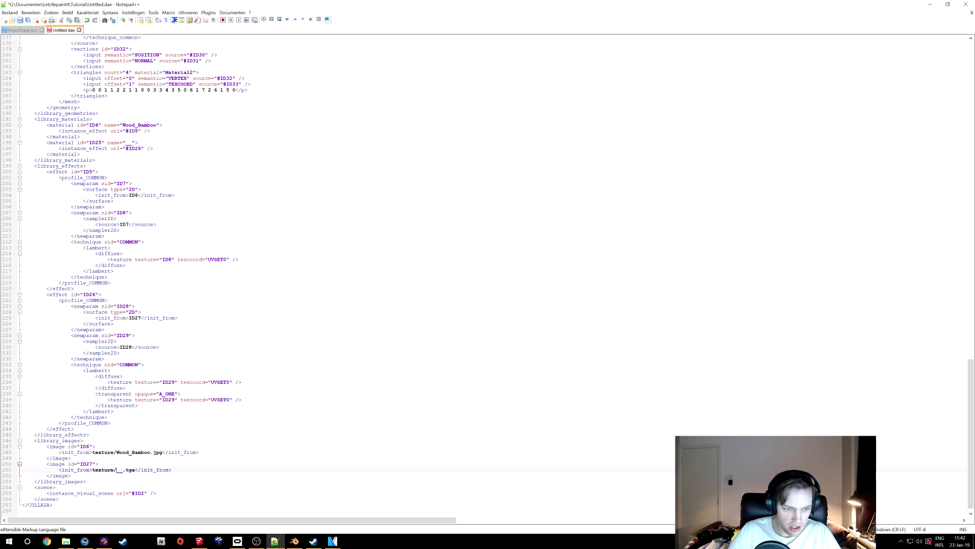
{"action": "key", "text": "Delete"}
{"action": "key", "text": "Delete"}
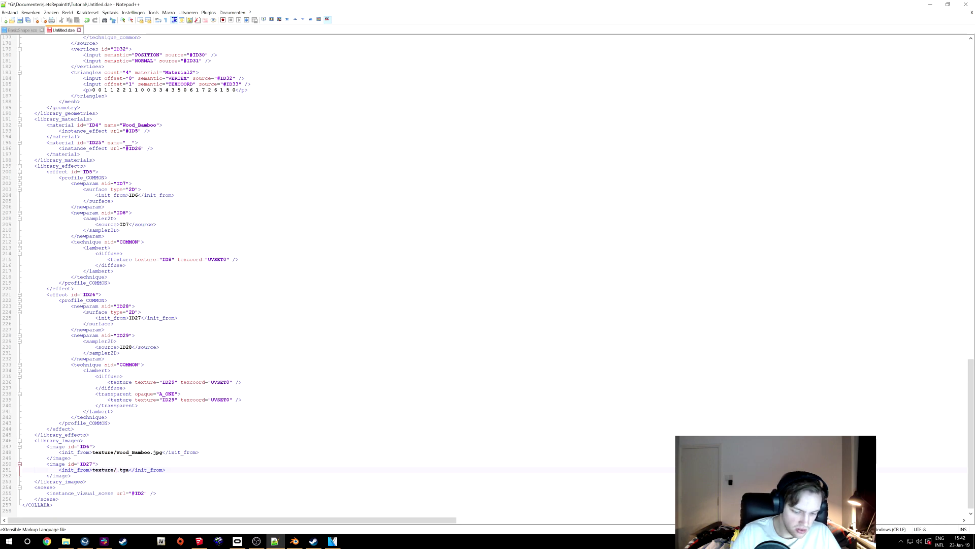
{"action": "type", "text": "glas"}
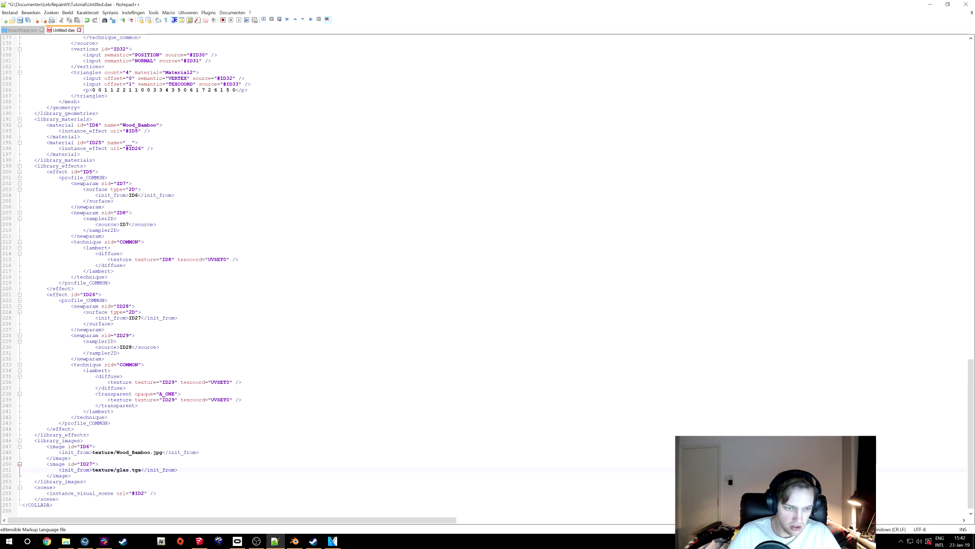
{"action": "type", "text": "s"}
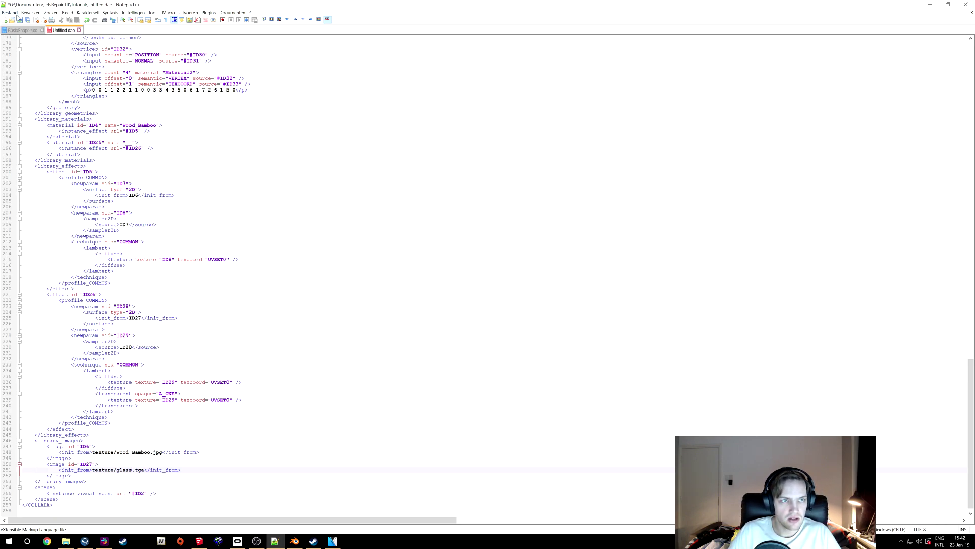
{"action": "left_click", "coordinate": [19, 20]}
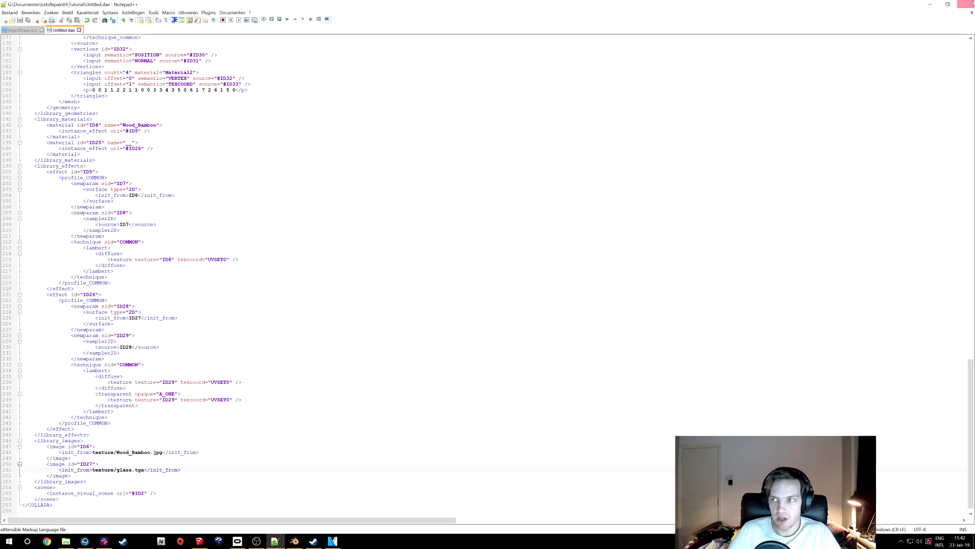
{"action": "left_click", "coordinate": [966, 4]}
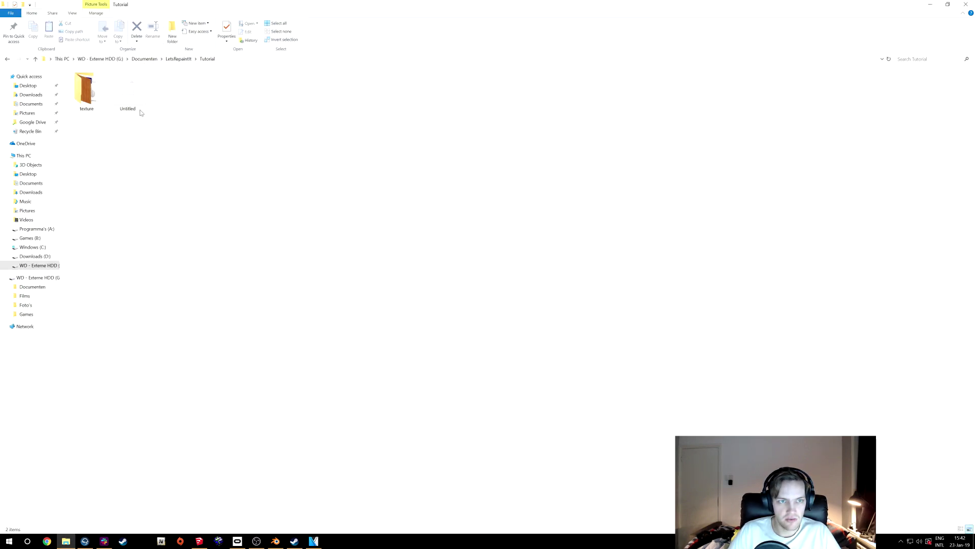
Step: Delete the old box model from the Blender scene
{"action": "left_click", "coordinate": [275, 542]}
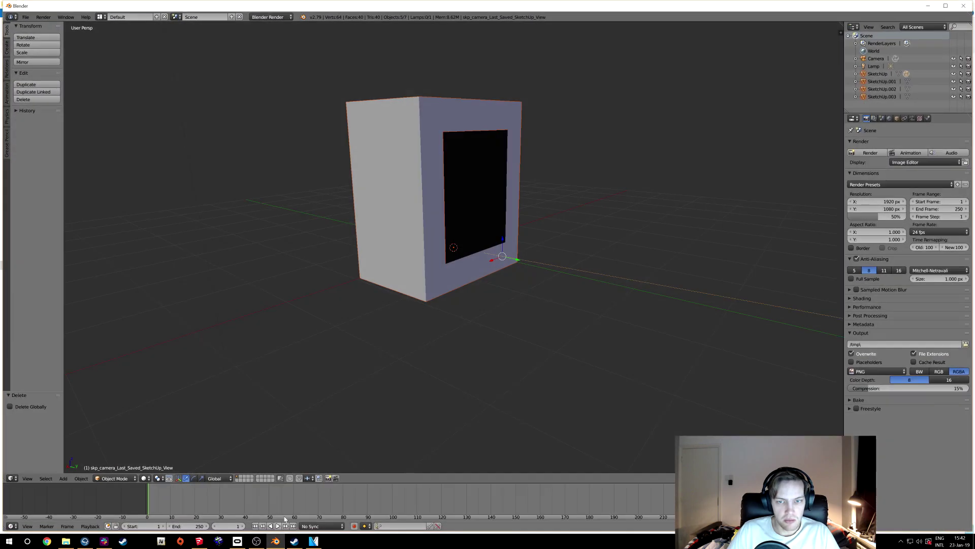
{"action": "key", "text": "x"}
{"action": "left_click", "coordinate": [392, 284]}
Step: Import Untitled.dae as Collada from G:\Documenten\LetsRepaintIt\Tutorial
{"action": "left_click", "coordinate": [25, 18]}
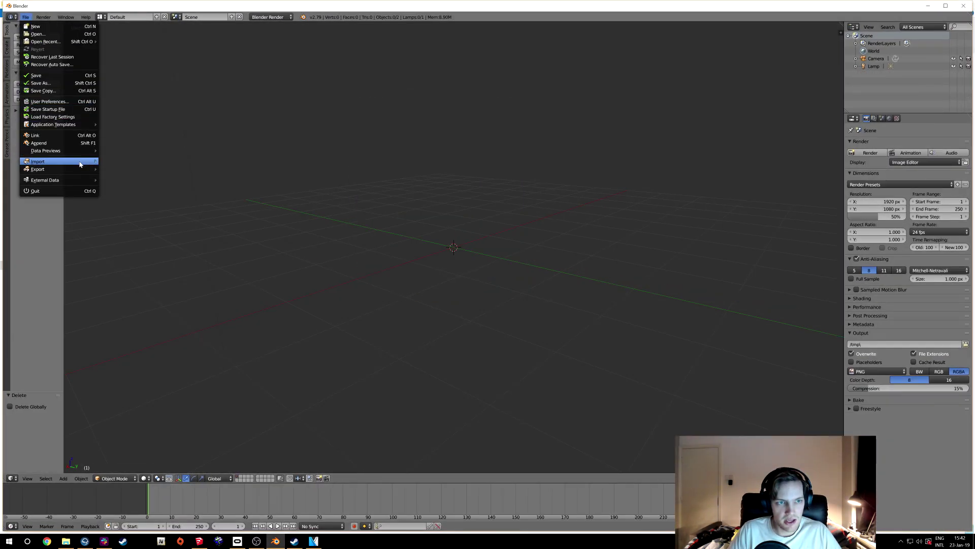
{"action": "mouse_move", "coordinate": [46, 161]}
{"action": "left_click", "coordinate": [109, 165]}
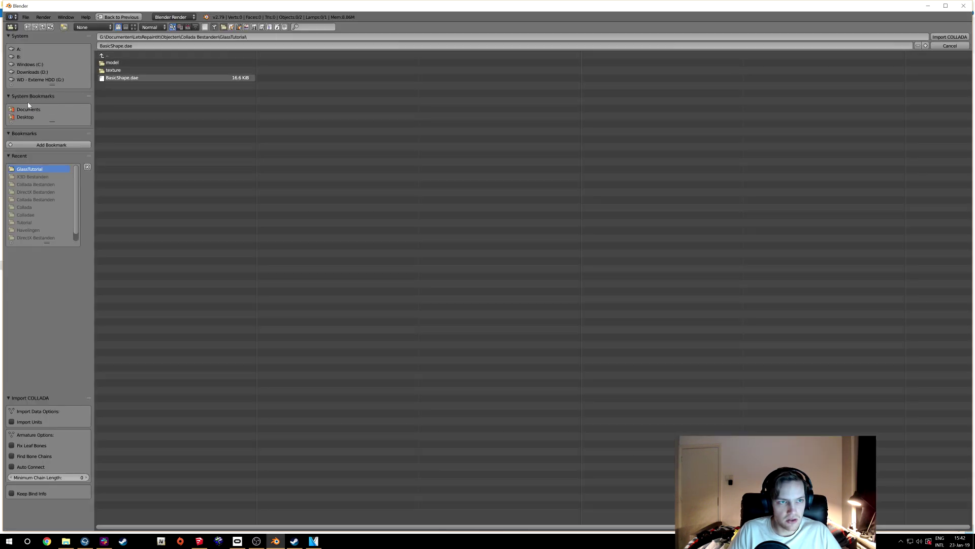
{"action": "left_click", "coordinate": [36, 80]}
{"action": "left_click", "coordinate": [133, 77]}
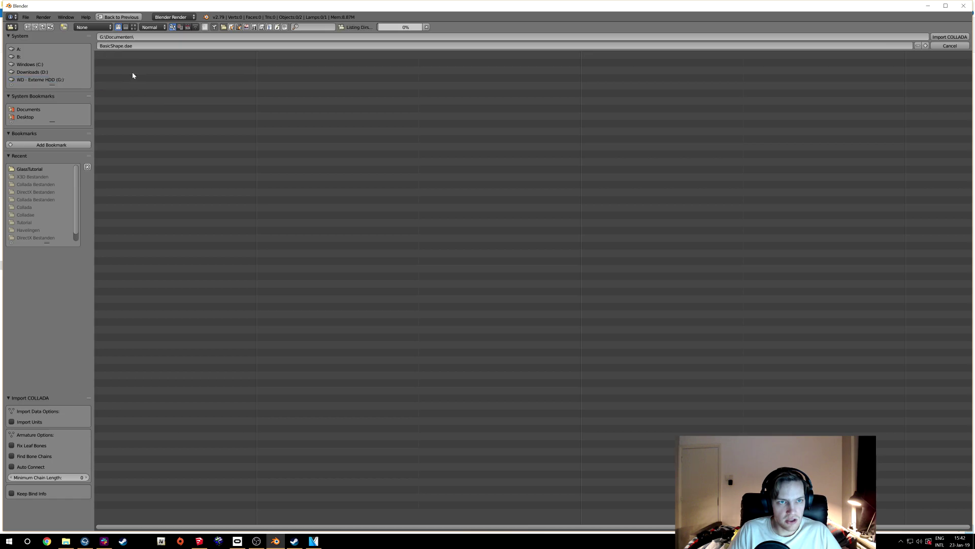
{"action": "left_click", "coordinate": [132, 71]}
{"action": "left_click", "coordinate": [134, 84]}
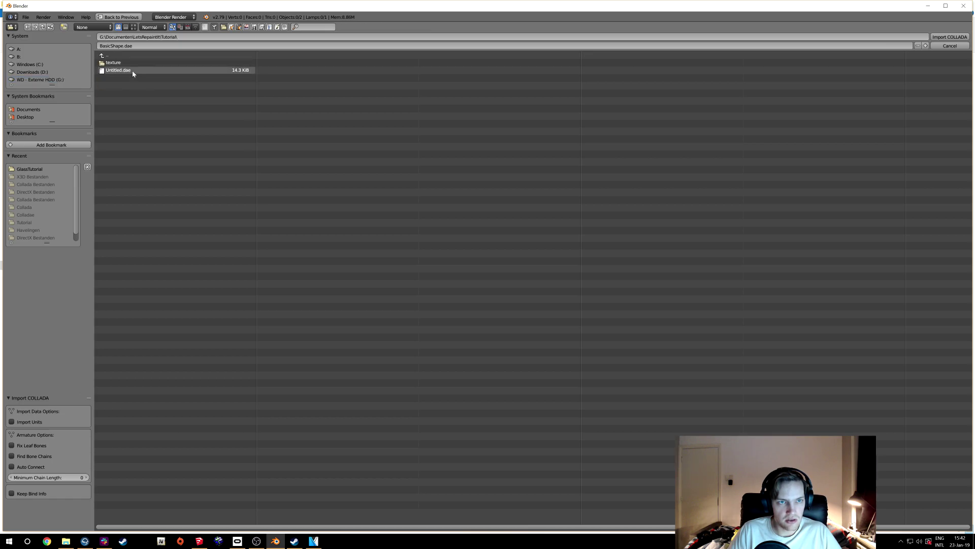
{"action": "double_click", "coordinate": [132, 71]}
{"action": "mouse_move", "coordinate": [346, 302]}
{"action": "middle_mouse_down"}
{"action": "mouse_move", "coordinate": [375, 352]}
{"action": "mouse_move", "coordinate": [333, 328]}
{"action": "mouse_move", "coordinate": [372, 328]}
{"action": "mouse_move", "coordinate": [366, 319]}
{"action": "middle_mouse_up"}
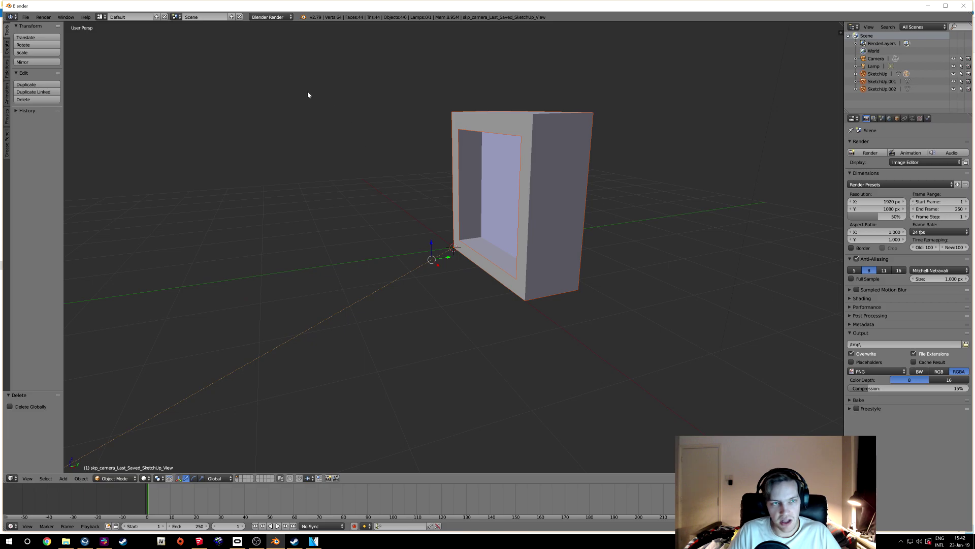
Step: Export the frame as DirectX Untitled.x into Tutorial, keeping Right-Handed coordinates
{"action": "left_click", "coordinate": [25, 17]}
{"action": "mouse_move", "coordinate": [46, 169]}
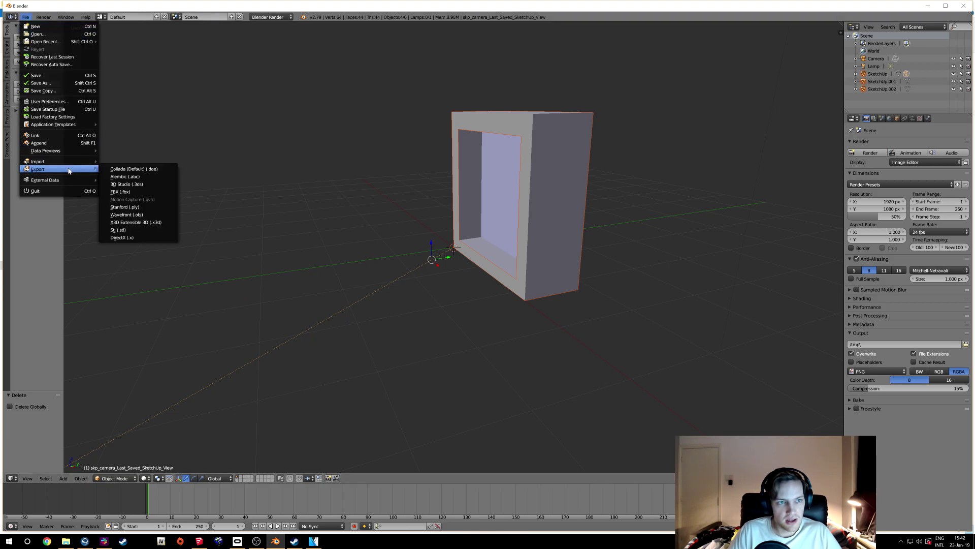
{"action": "left_click", "coordinate": [132, 238]}
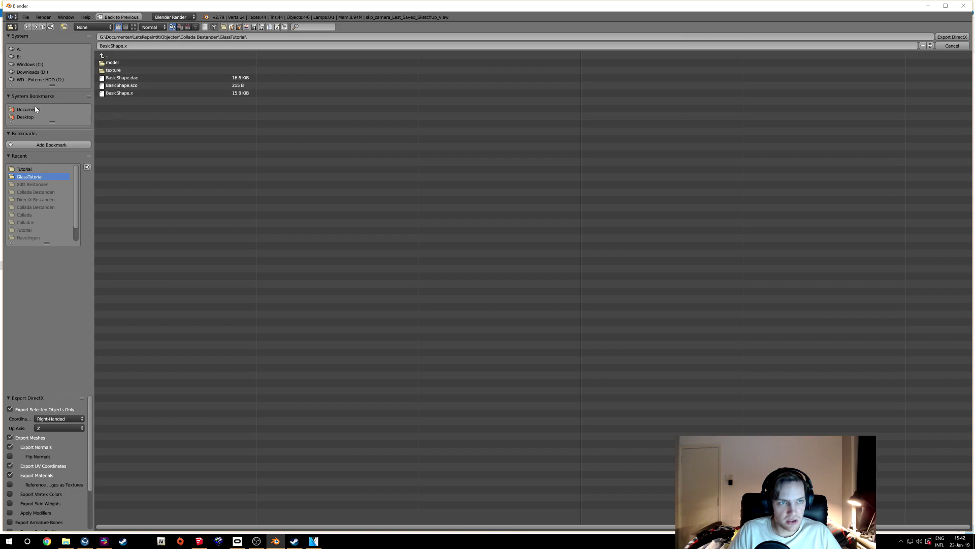
{"action": "left_click", "coordinate": [36, 168]}
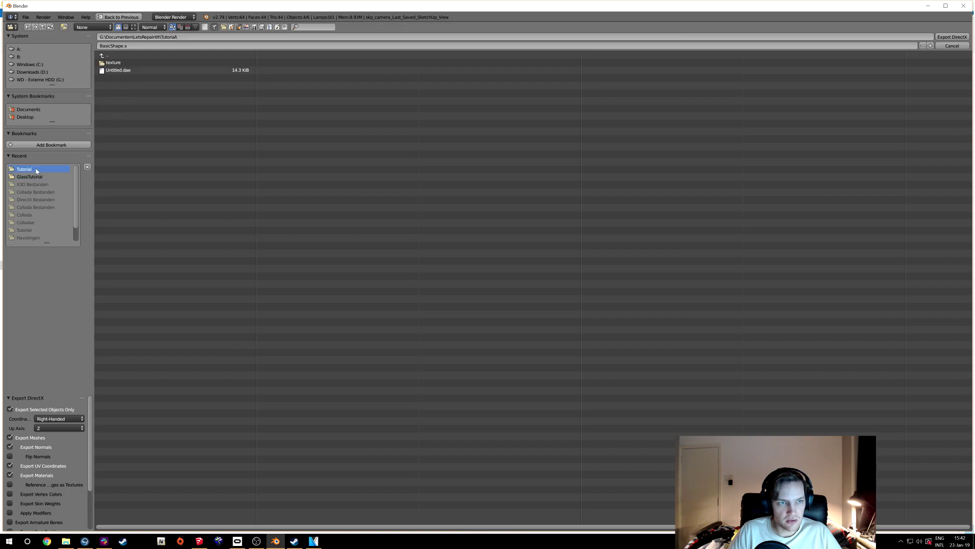
{"action": "left_click", "coordinate": [132, 47]}
{"action": "type", "text": "Unit"}
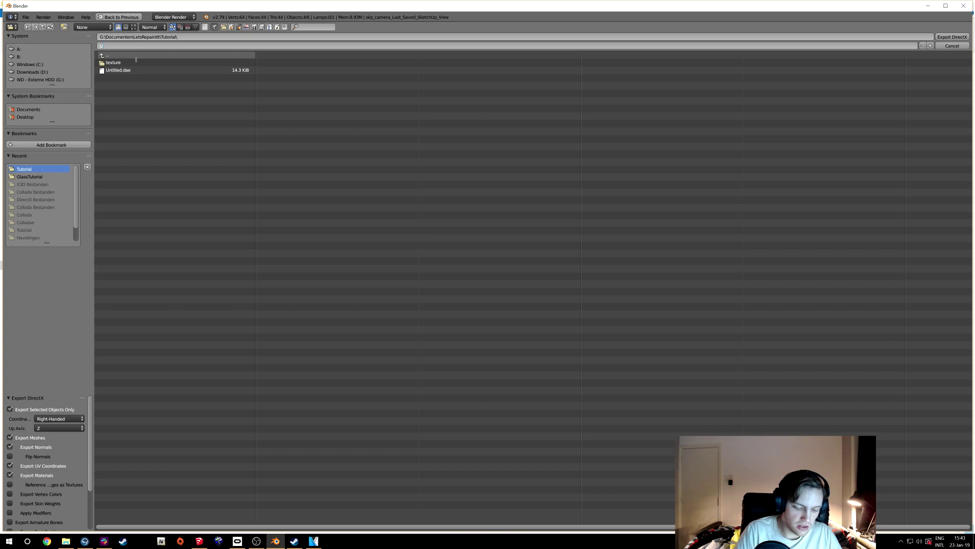
{"action": "type", "text": "itled.x"}
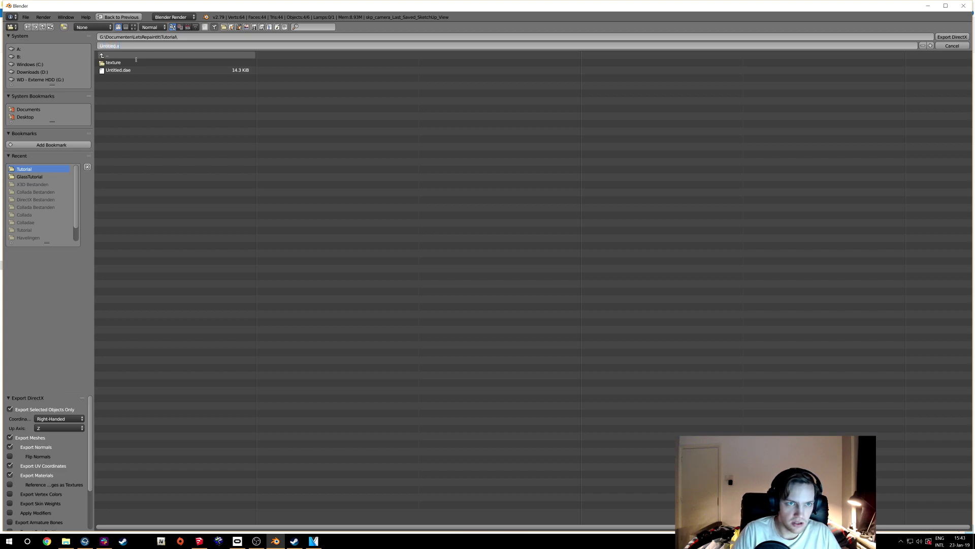
{"action": "left_click", "coordinate": [69, 421]}
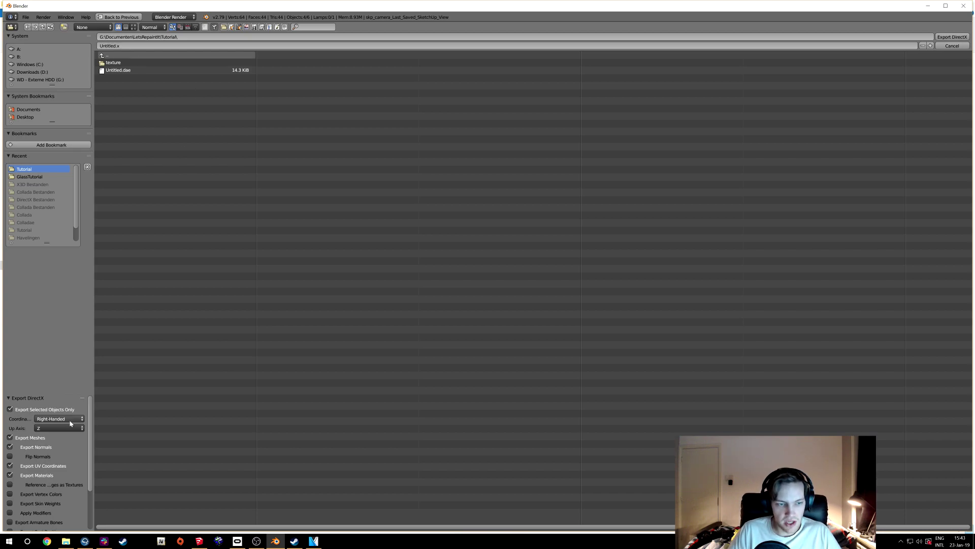
{"action": "left_click", "coordinate": [68, 421]}
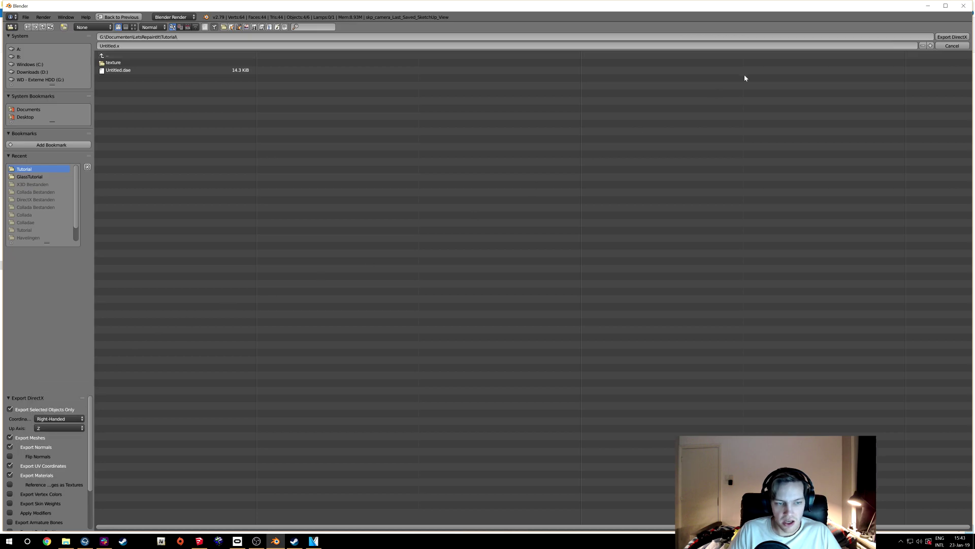
{"action": "left_click", "coordinate": [951, 38]}
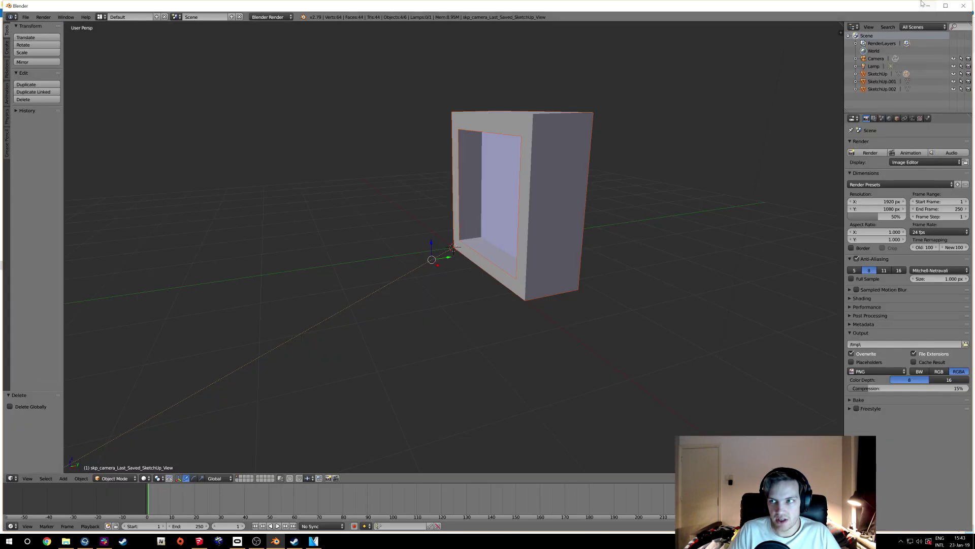
Step: Check the Properties of the Untitled X file in the Tutorial folder
{"action": "left_click", "coordinate": [928, 8]}
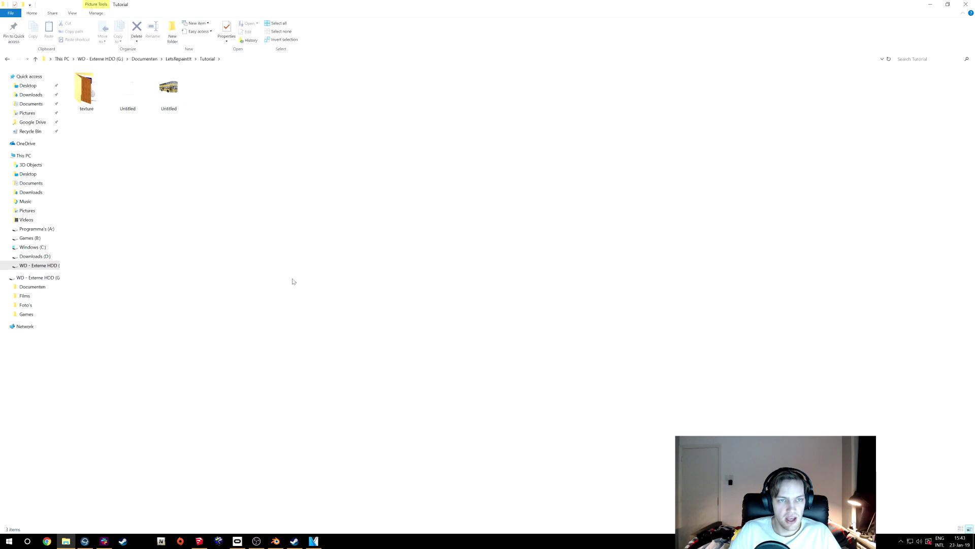
{"action": "left_click", "coordinate": [169, 93]}
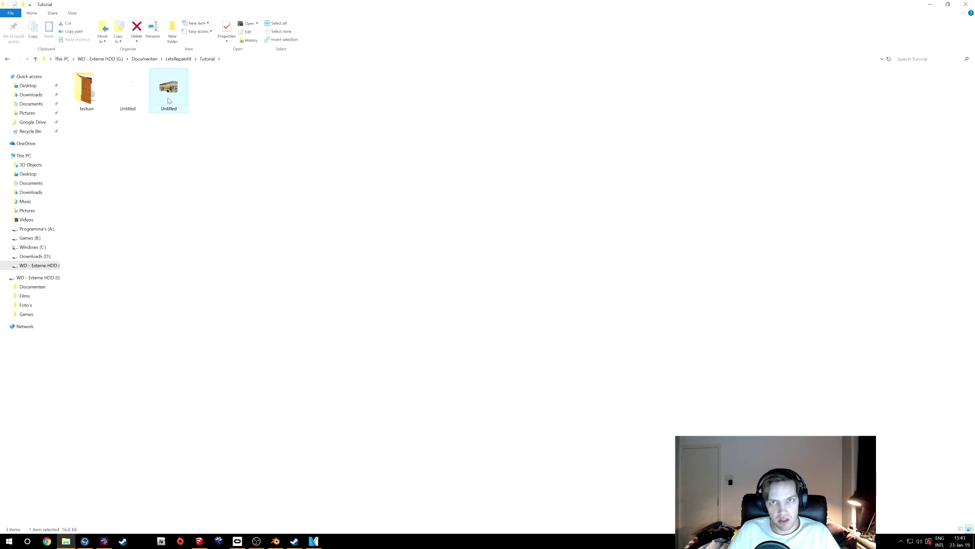
{"action": "right_click", "coordinate": [169, 101]}
{"action": "left_click", "coordinate": [186, 298]}
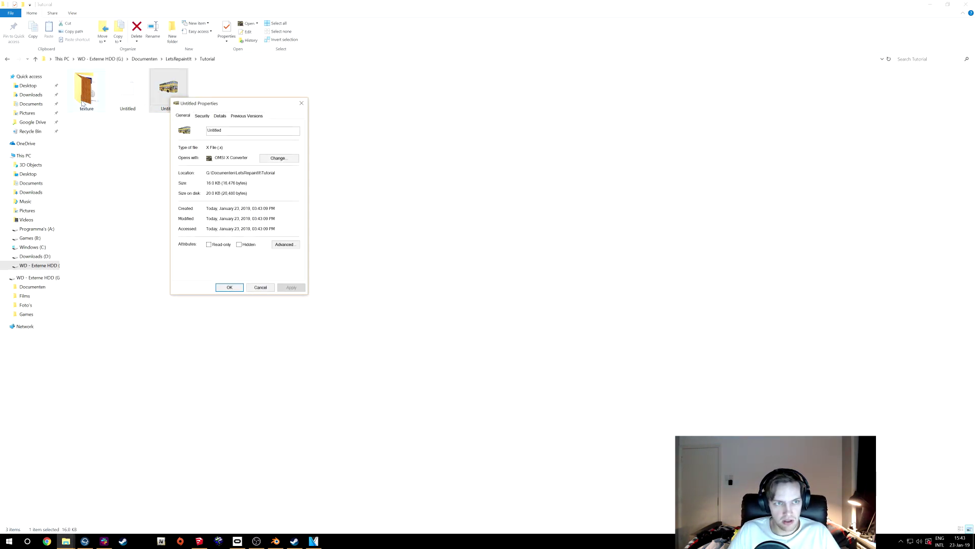
{"action": "left_click", "coordinate": [301, 104]}
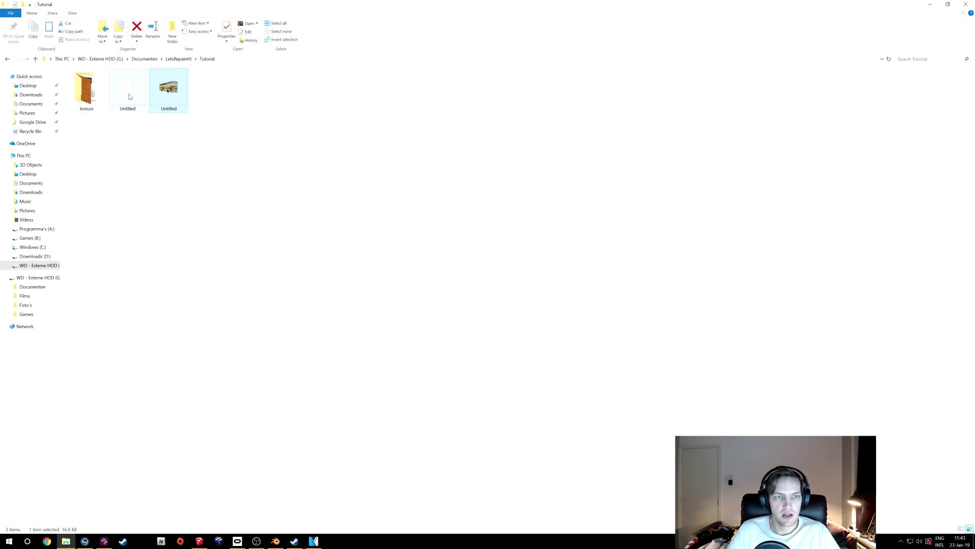
Step: Reselect the Untitled X file and bring up its Open with app choices
{"action": "right_click", "coordinate": [174, 90]}
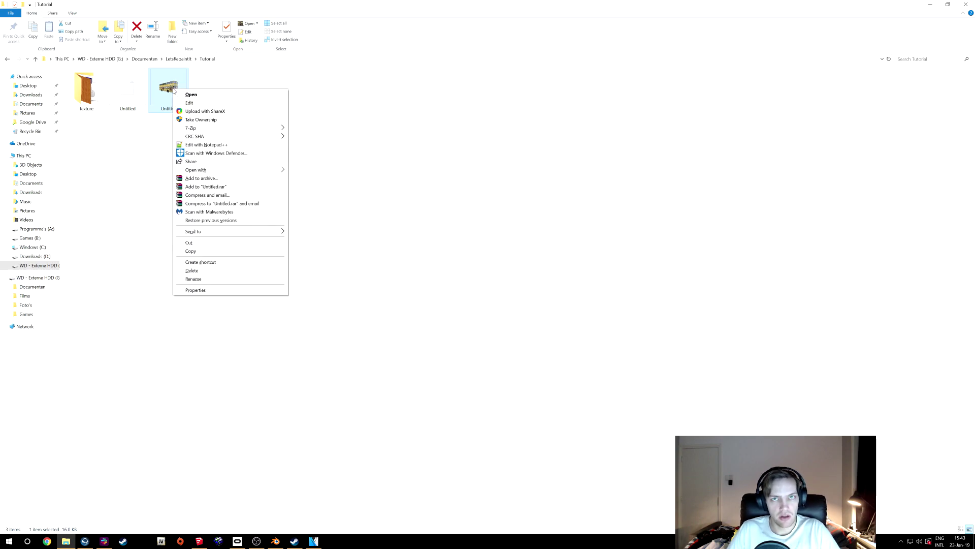
{"action": "left_click", "coordinate": [146, 185]}
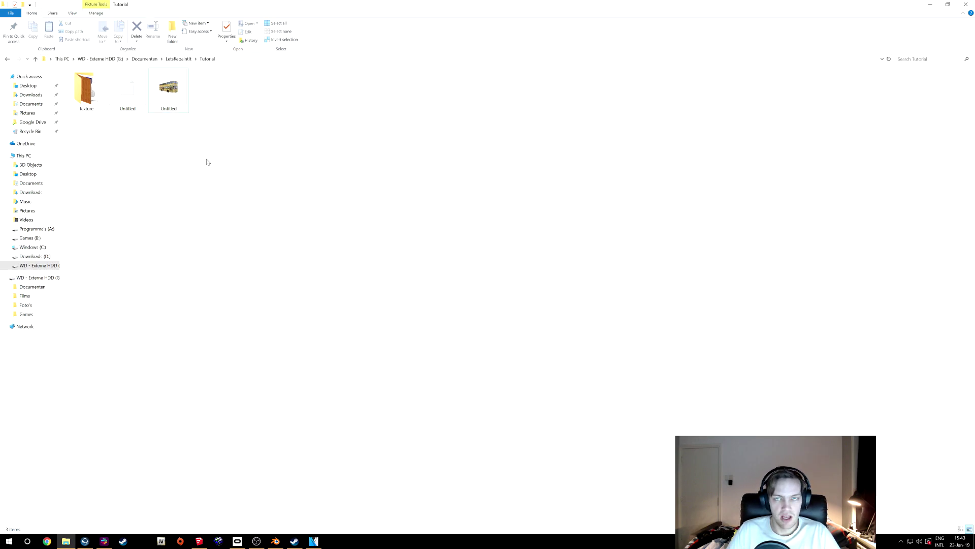
{"action": "left_click", "coordinate": [173, 92]}
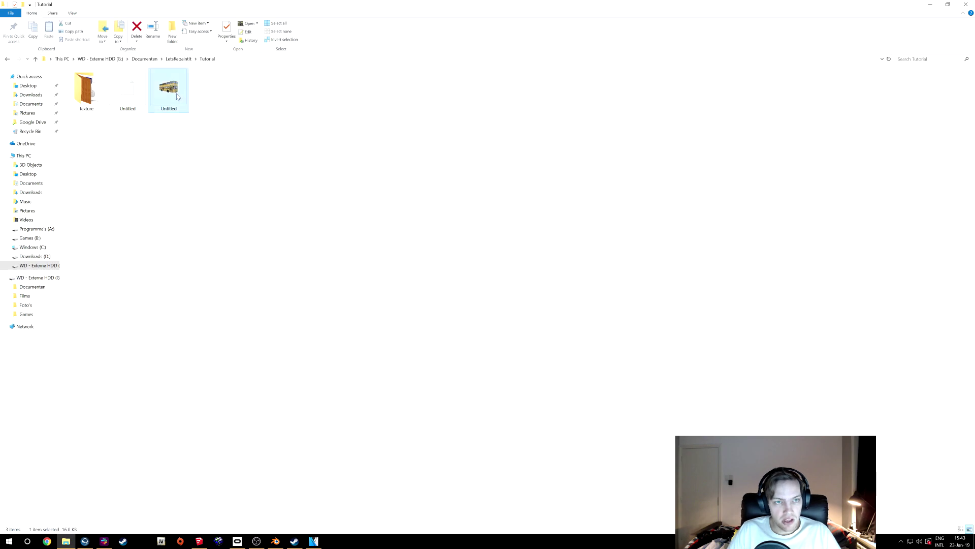
{"action": "right_click", "coordinate": [176, 94]}
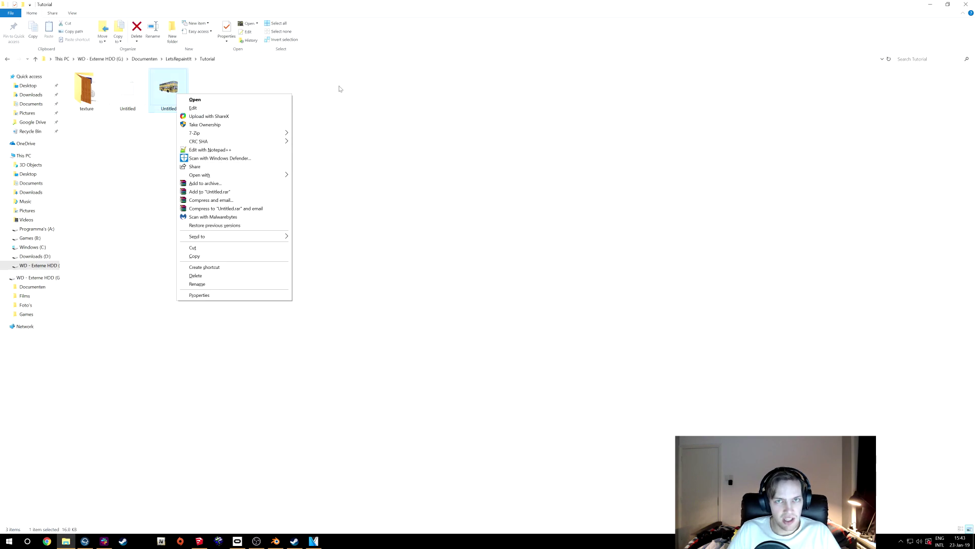
{"action": "left_click", "coordinate": [385, 127]}
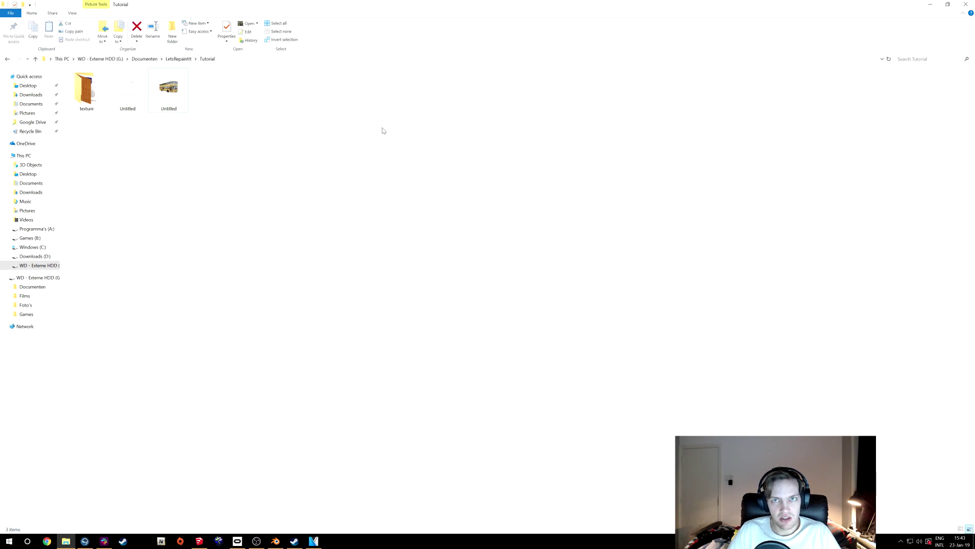
{"action": "right_click", "coordinate": [166, 96]}
{"action": "mouse_move", "coordinate": [199, 176]}
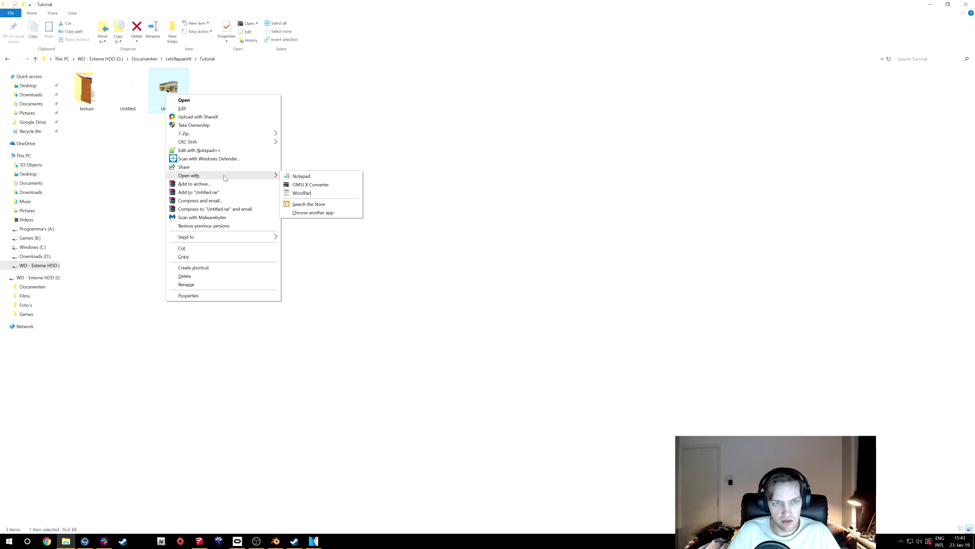
Step: Open Untitled.x with OmsiXConv from Games (B:)\Steam\steamapps\common\OMSI 2\SDK
{"action": "left_click", "coordinate": [340, 213]}
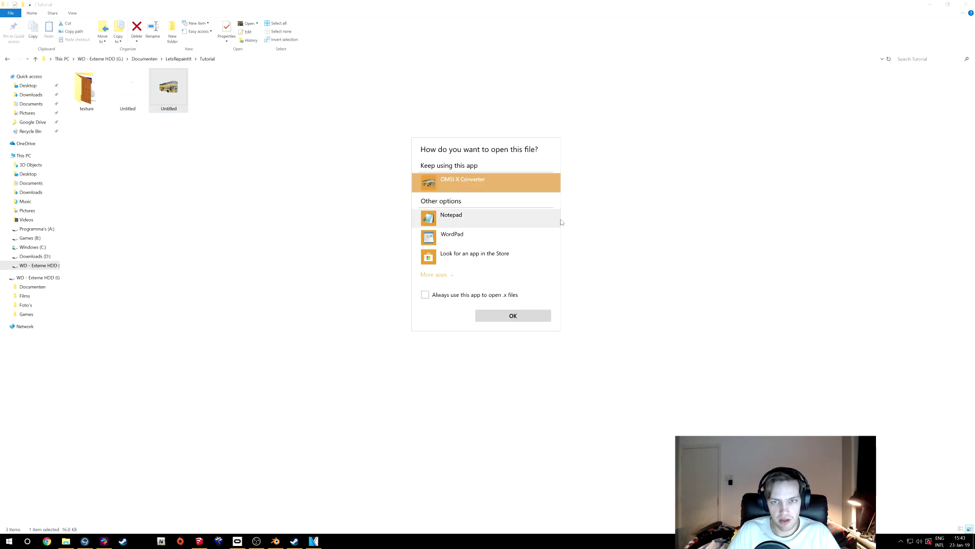
{"action": "left_click", "coordinate": [437, 275]}
{"action": "scroll", "coordinate": [498, 264], "scroll_direction": "down", "scroll_amount": 3}
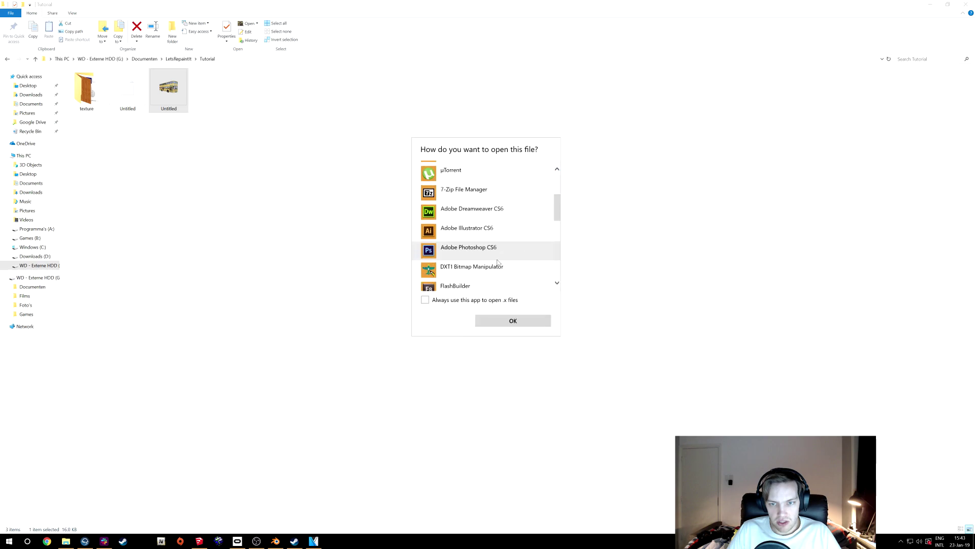
{"action": "scroll", "coordinate": [497, 262], "scroll_direction": "down", "scroll_amount": 5}
{"action": "left_click", "coordinate": [460, 280]}
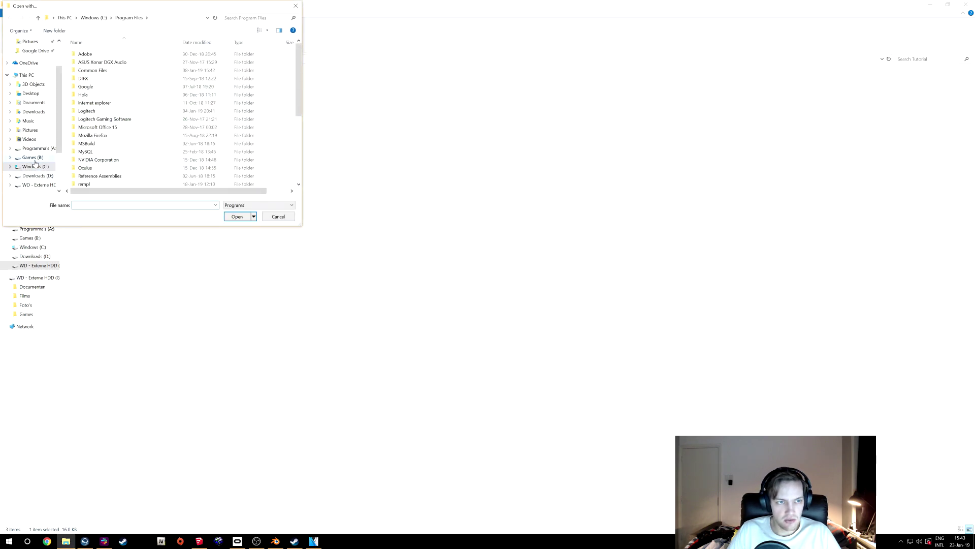
{"action": "left_click", "coordinate": [34, 157]}
{"action": "double_click", "coordinate": [215, 114]}
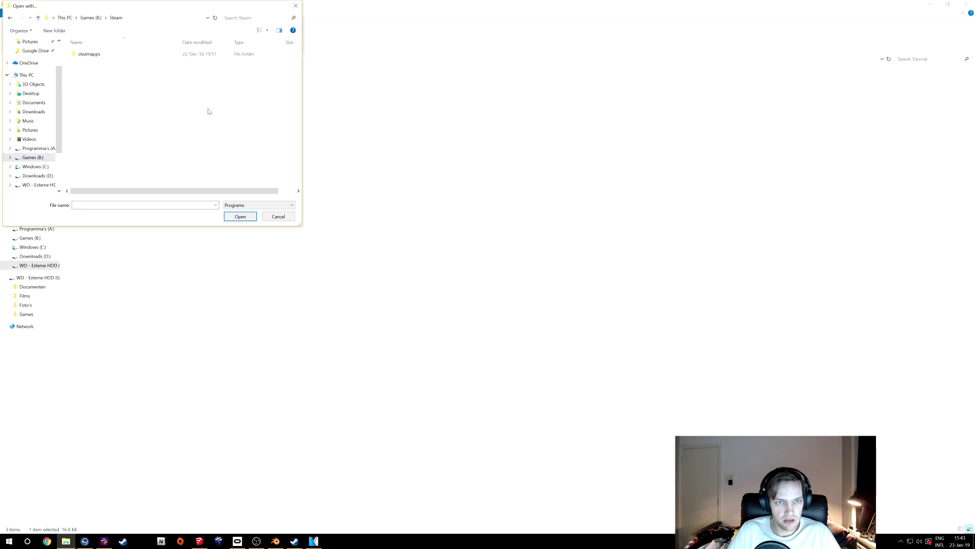
{"action": "double_click", "coordinate": [122, 55]}
{"action": "scroll", "coordinate": [125, 76], "scroll_direction": "down", "scroll_amount": 5}
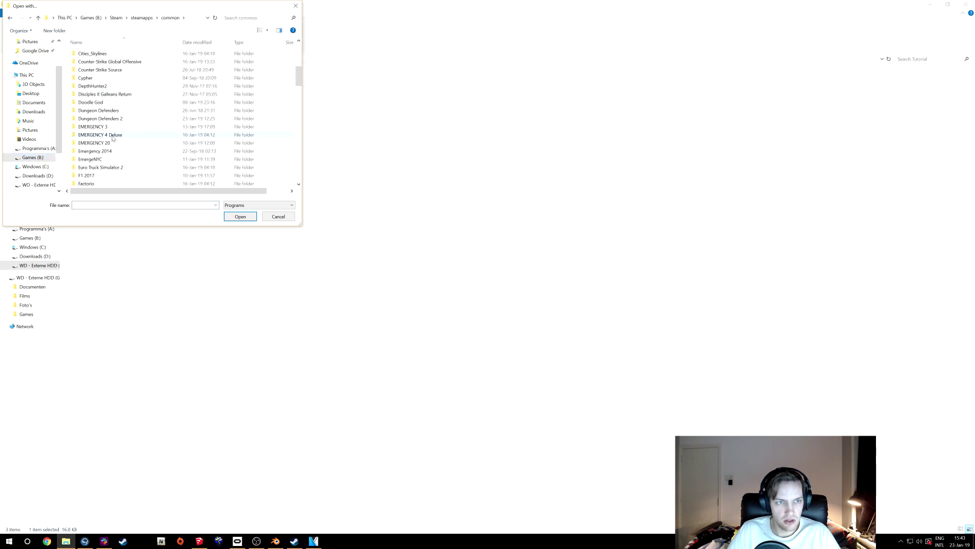
{"action": "scroll", "coordinate": [114, 100], "scroll_direction": "down", "scroll_amount": 5}
{"action": "scroll", "coordinate": [106, 117], "scroll_direction": "down", "scroll_amount": 3}
{"action": "scroll", "coordinate": [103, 101], "scroll_direction": "down", "scroll_amount": 3}
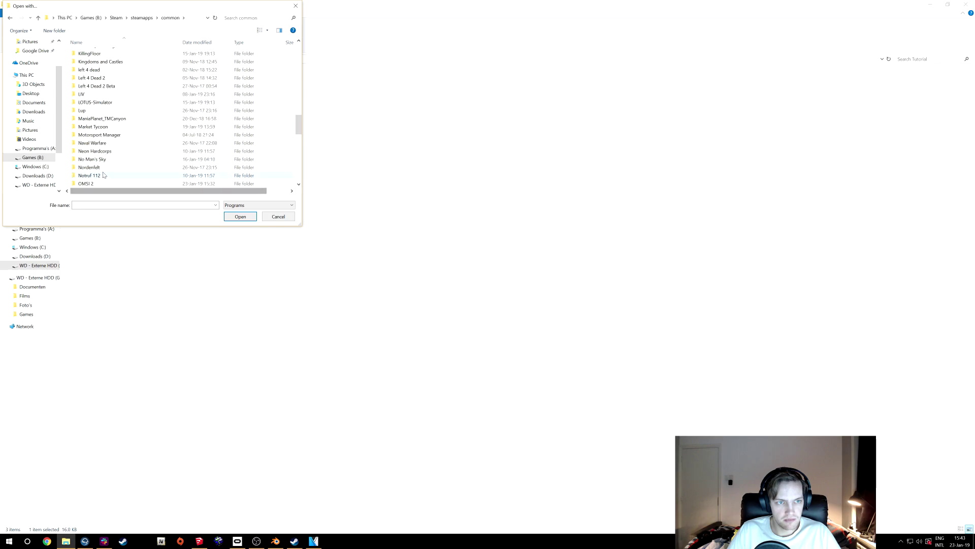
{"action": "scroll", "coordinate": [100, 144], "scroll_direction": "down", "scroll_amount": 2}
{"action": "double_click", "coordinate": [100, 136]}
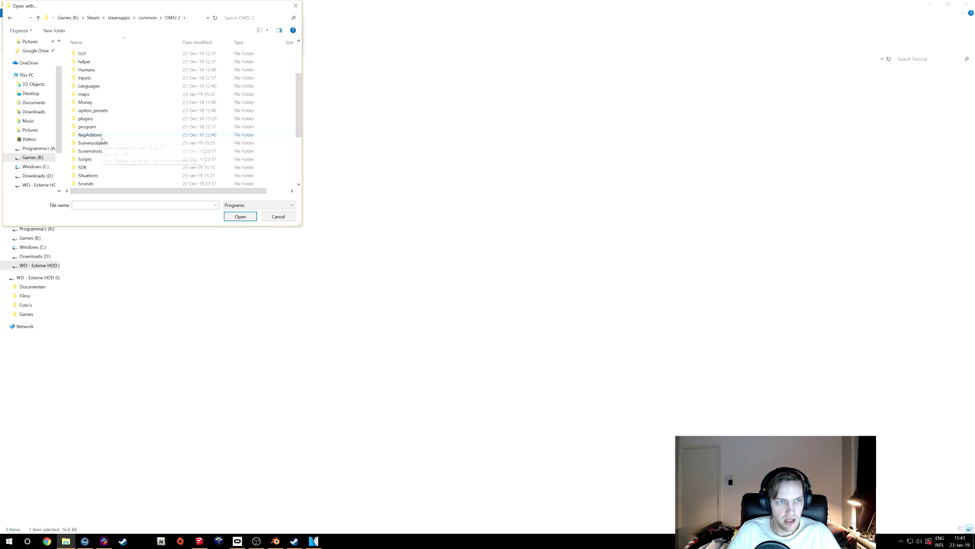
{"action": "double_click", "coordinate": [102, 167]}
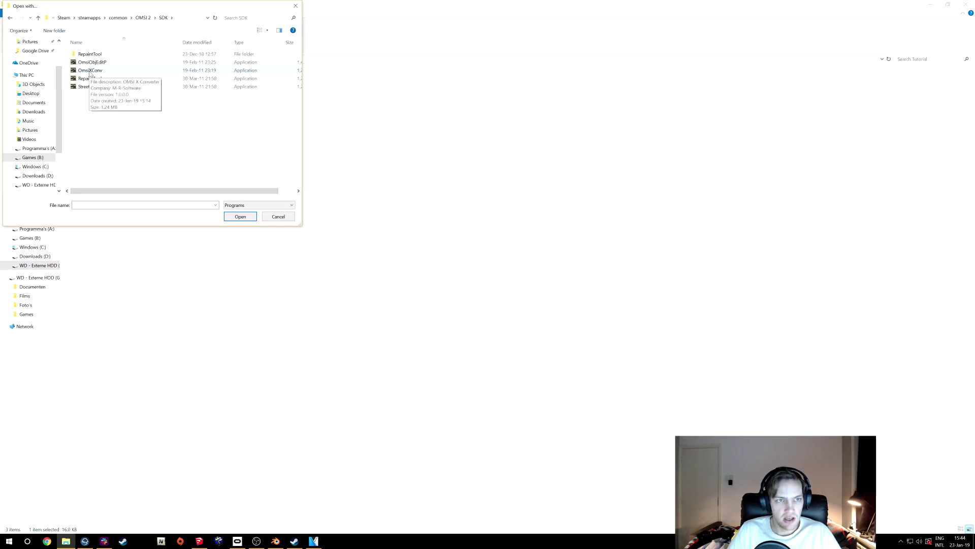
{"action": "left_click", "coordinate": [90, 71]}
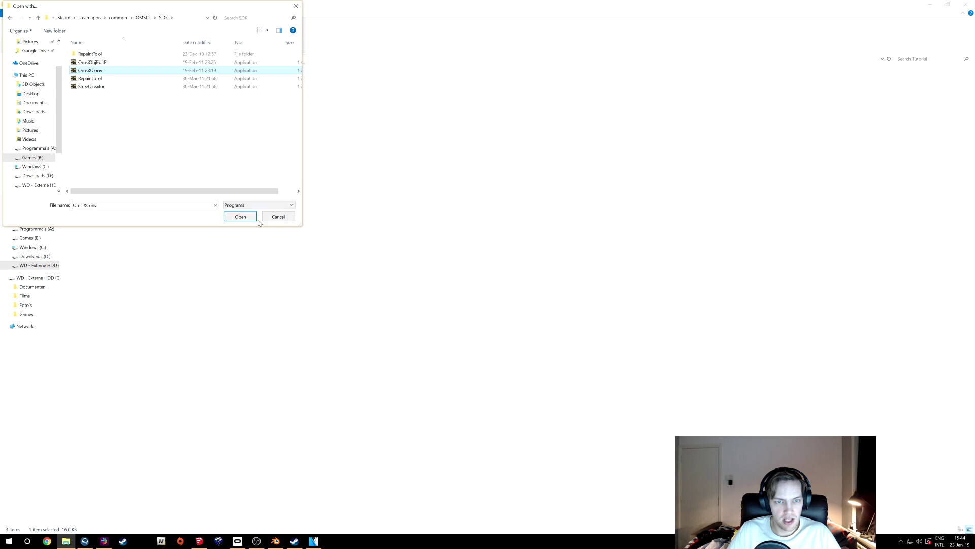
{"action": "left_click", "coordinate": [240, 217]}
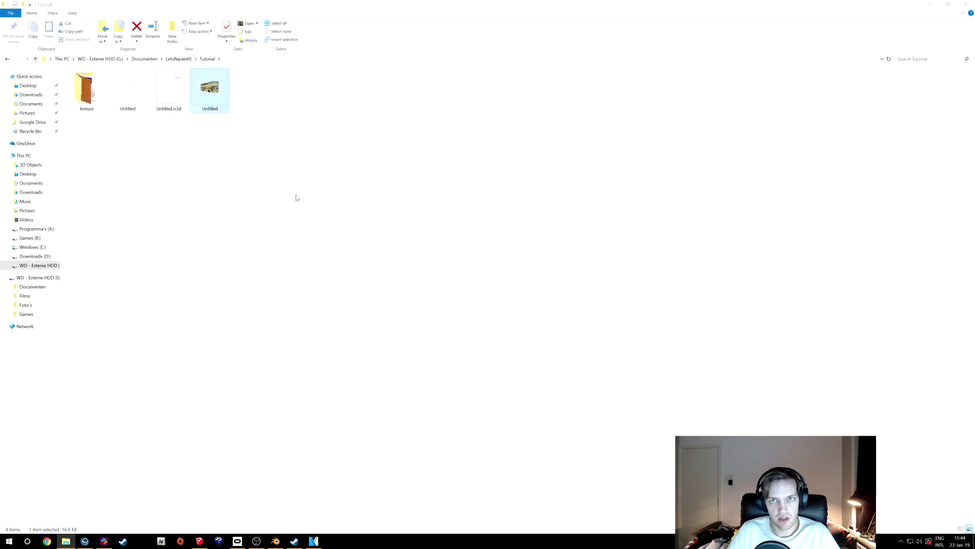
Step: Create a 'model' folder in Tutorial and move Untitled.o3d into it
{"action": "left_click", "coordinate": [215, 87]}
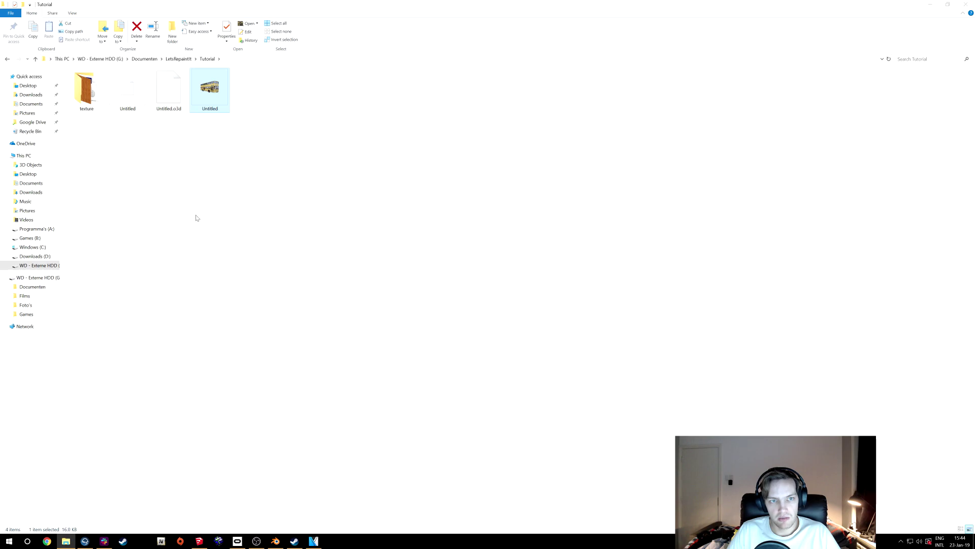
{"action": "left_click", "coordinate": [173, 112]}
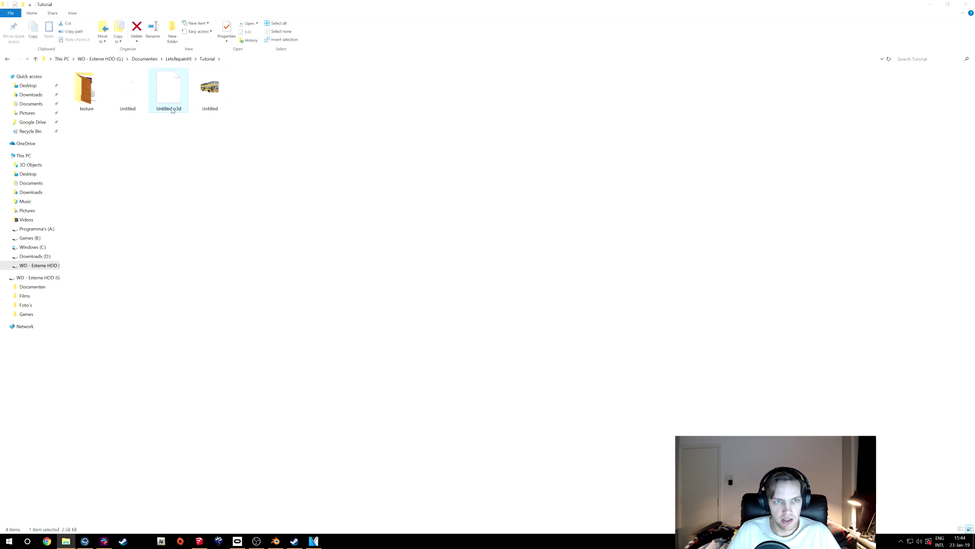
{"action": "right_click", "coordinate": [157, 178]}
{"action": "mouse_move", "coordinate": [200, 271]}
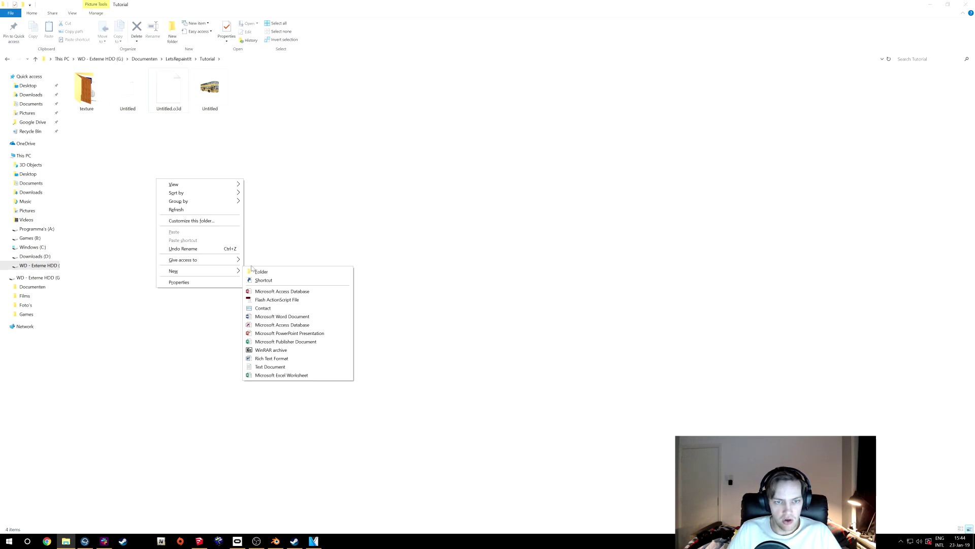
{"action": "left_click", "coordinate": [259, 272]}
{"action": "type", "text": "mo"}
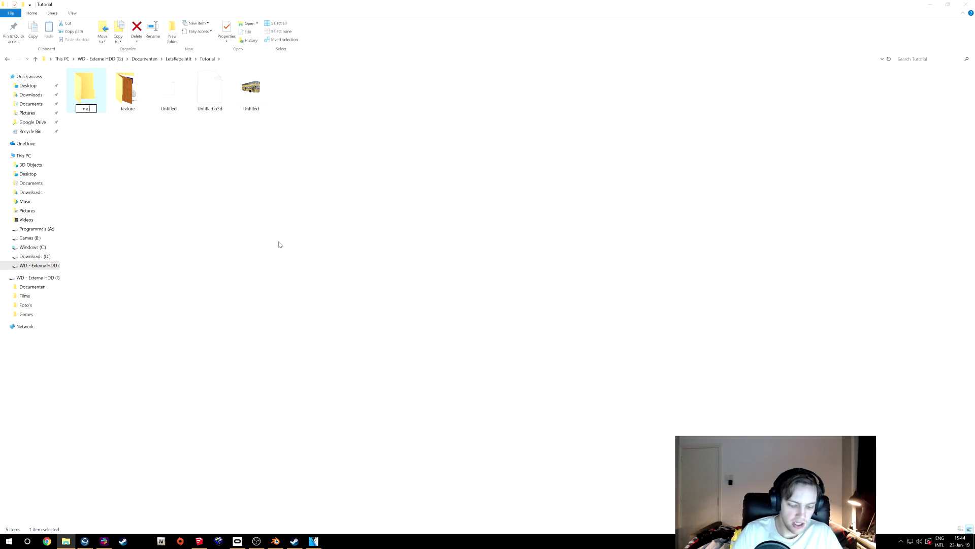
{"action": "type", "text": "del"}
{"action": "key", "text": "Return"}
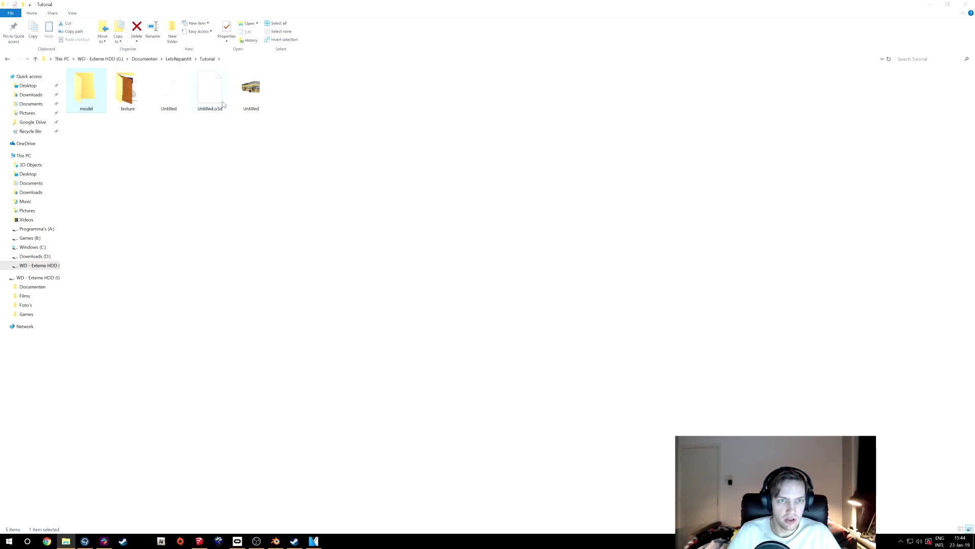
{"action": "left_click_drag", "start_coordinate": [223, 104], "coordinate": [85, 90]}
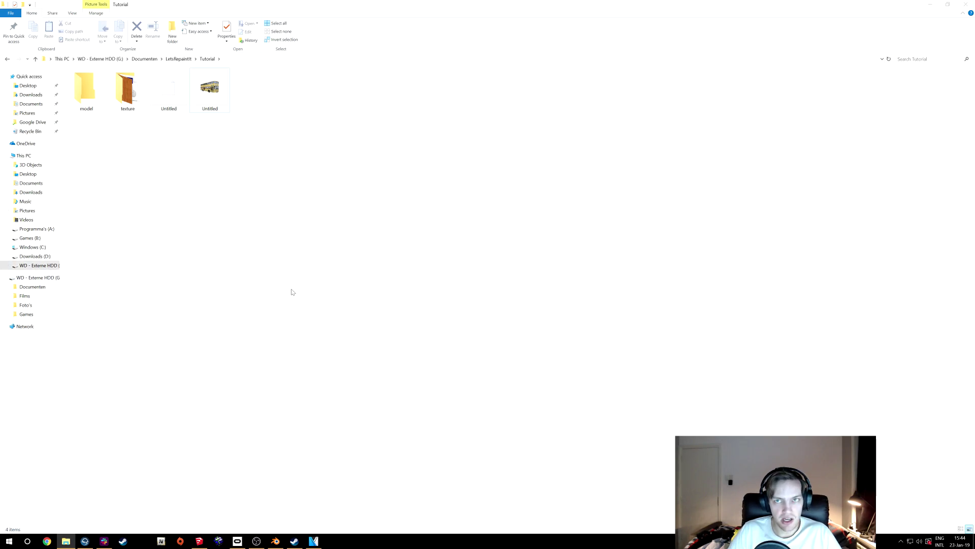
{"action": "right_click", "coordinate": [65, 541]}
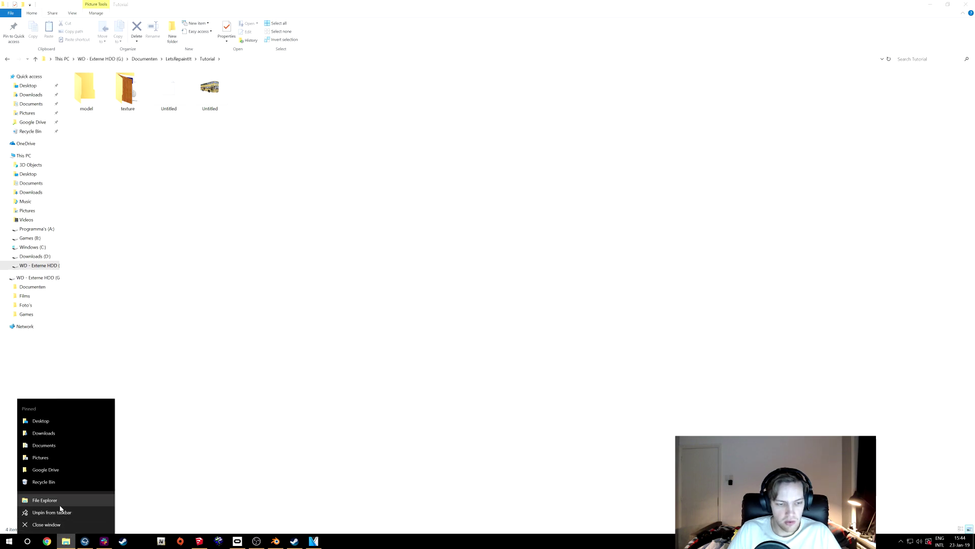
Step: Browse the G: drive to SceneryObjects\LetsRepaintIt\BushalteOverkapping and select its SCO file
{"action": "left_click", "coordinate": [59, 508]}
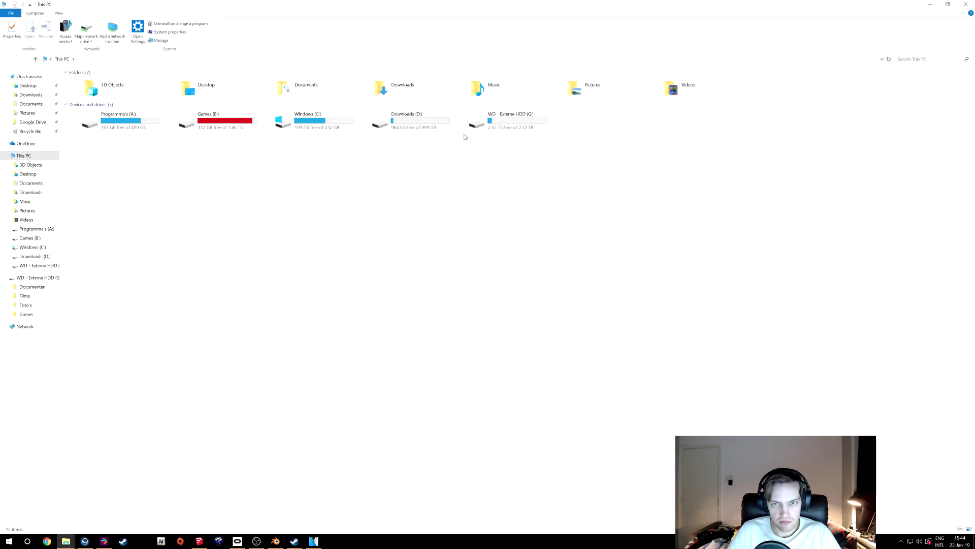
{"action": "left_click", "coordinate": [504, 131]}
{"action": "double_click", "coordinate": [504, 131]}
{"action": "double_click", "coordinate": [102, 114]}
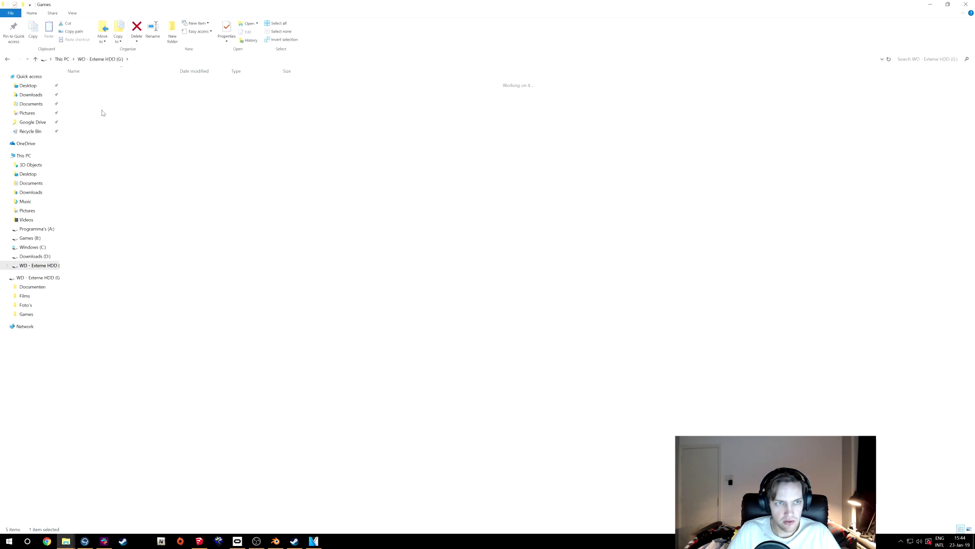
{"action": "double_click", "coordinate": [104, 106]}
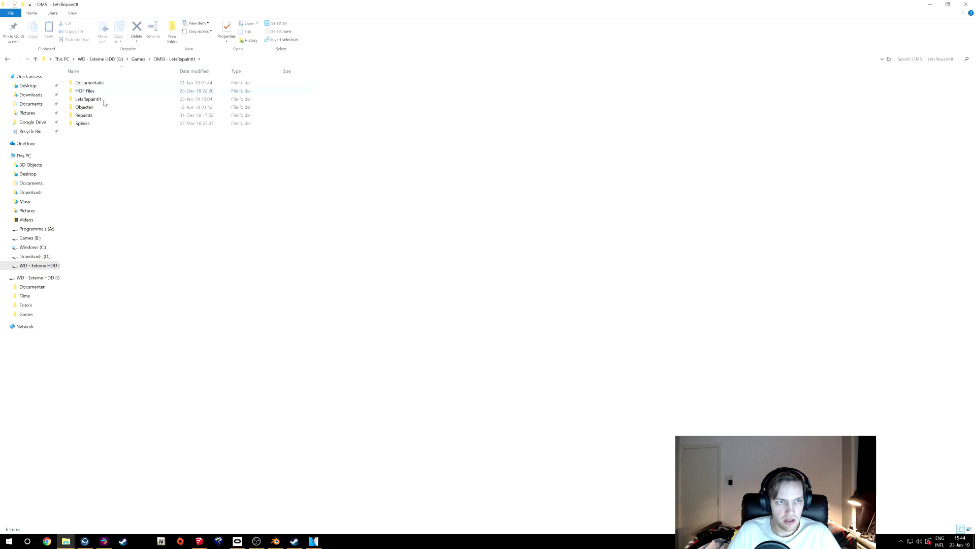
{"action": "double_click", "coordinate": [104, 115]}
{"action": "left_click", "coordinate": [102, 85]}
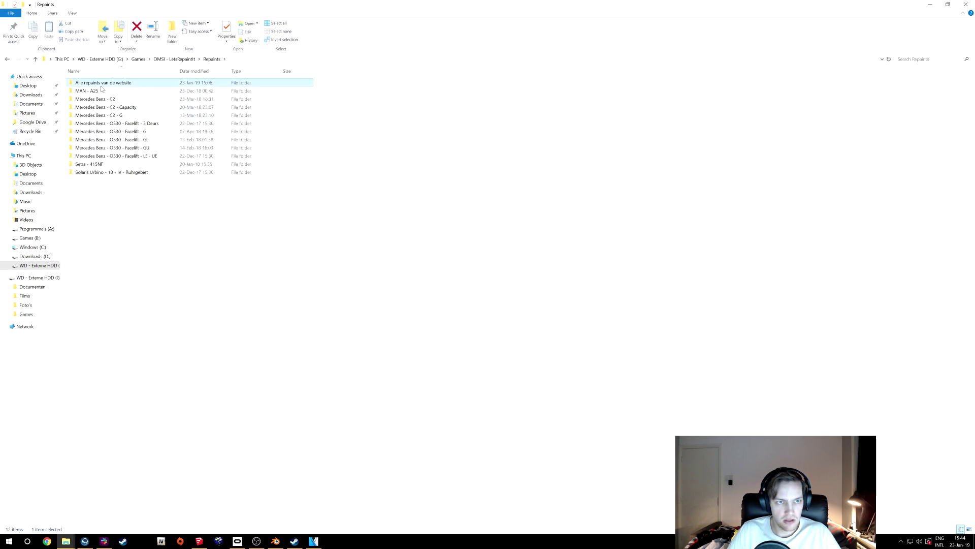
{"action": "double_click", "coordinate": [102, 84]}
{"action": "double_click", "coordinate": [103, 83]}
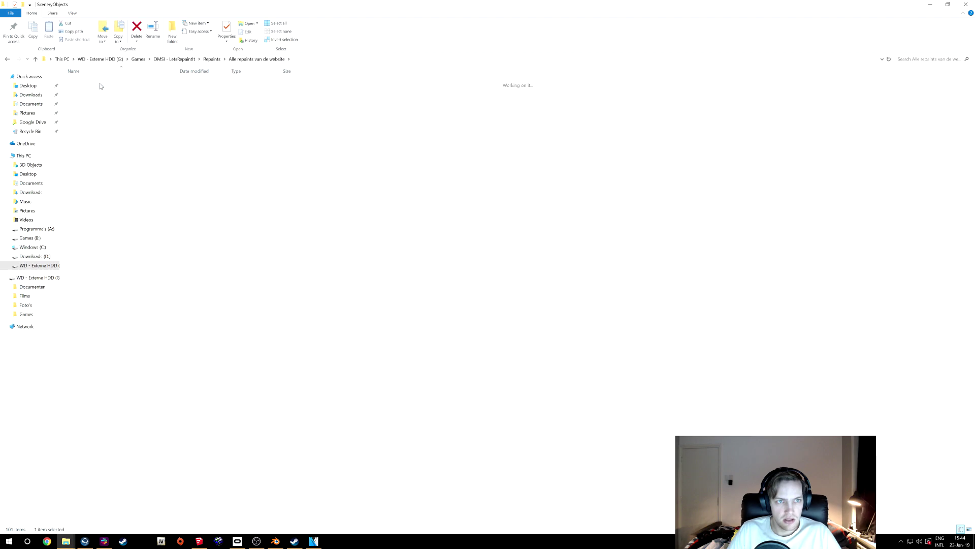
{"action": "double_click", "coordinate": [106, 84]}
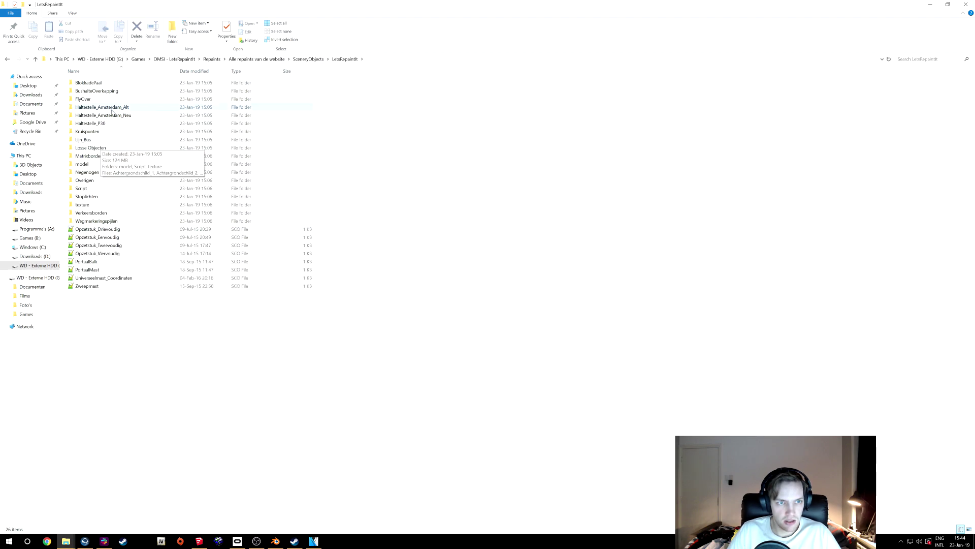
{"action": "double_click", "coordinate": [107, 91]}
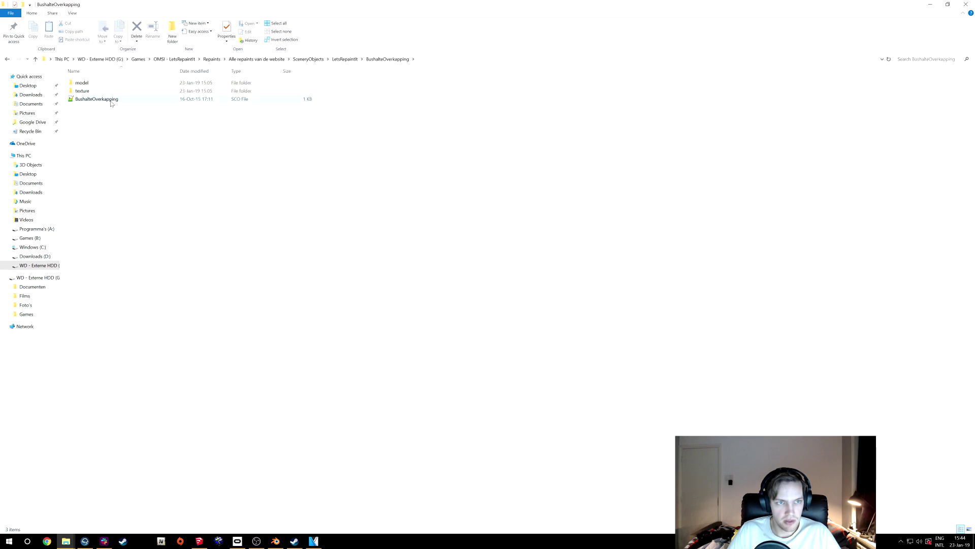
{"action": "left_click", "coordinate": [111, 104]}
Step: Paste the SCO into Tutorial, rename it Untitled, and open it in Notepad++
{"action": "left_click", "coordinate": [965, 4]}
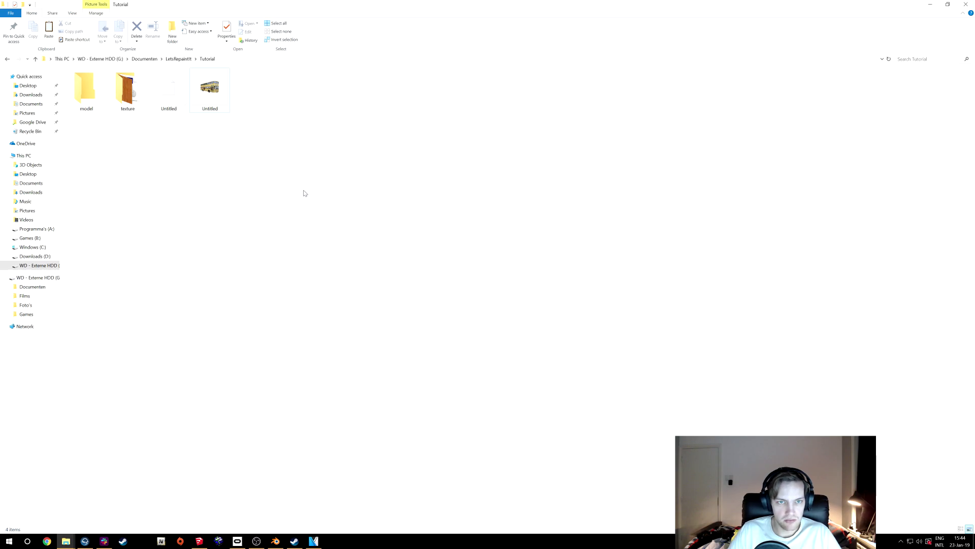
{"action": "key", "text": "ctrl+v"}
{"action": "right_click", "coordinate": [164, 112]}
{"action": "left_click", "coordinate": [196, 296]}
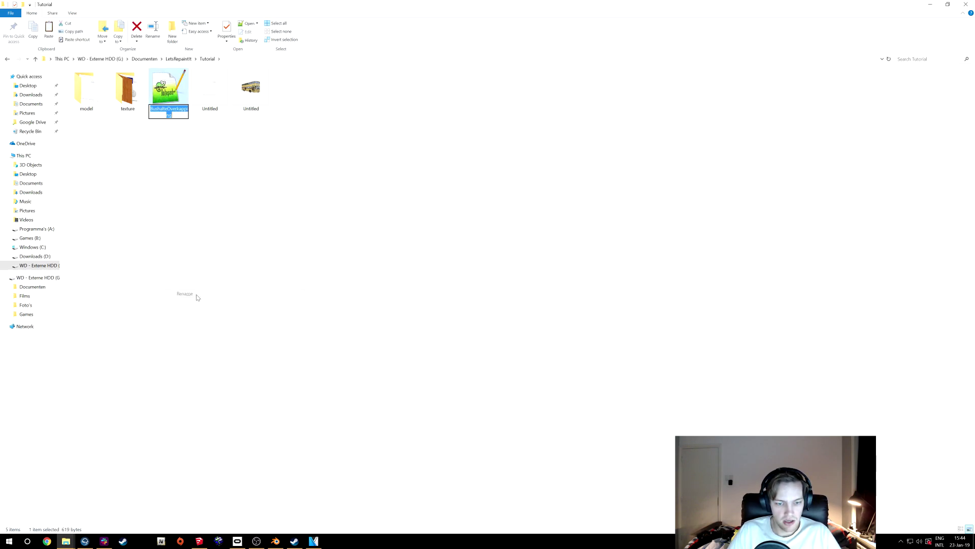
{"action": "type", "text": "Untitled"}
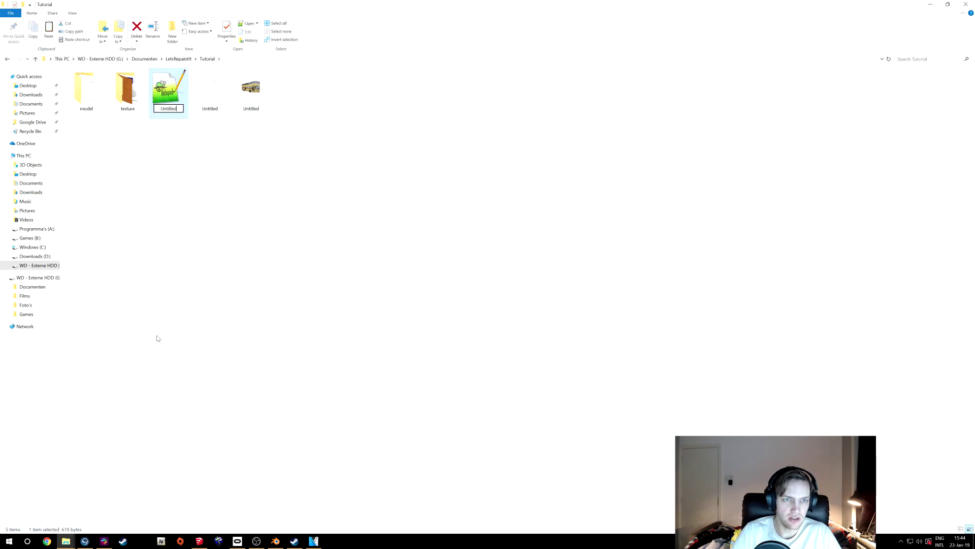
{"action": "key", "text": "Return"}
{"action": "key", "text": "Return"}
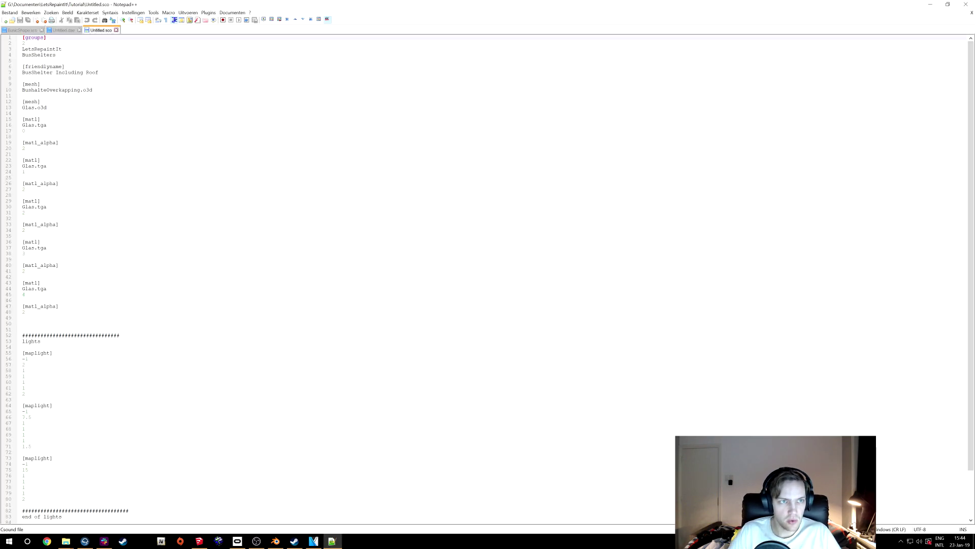
Step: Change the group BusShelters to Tutorial and the friendly name to Untitled
{"action": "key", "text": "Down"}
{"action": "key", "text": "Down"}
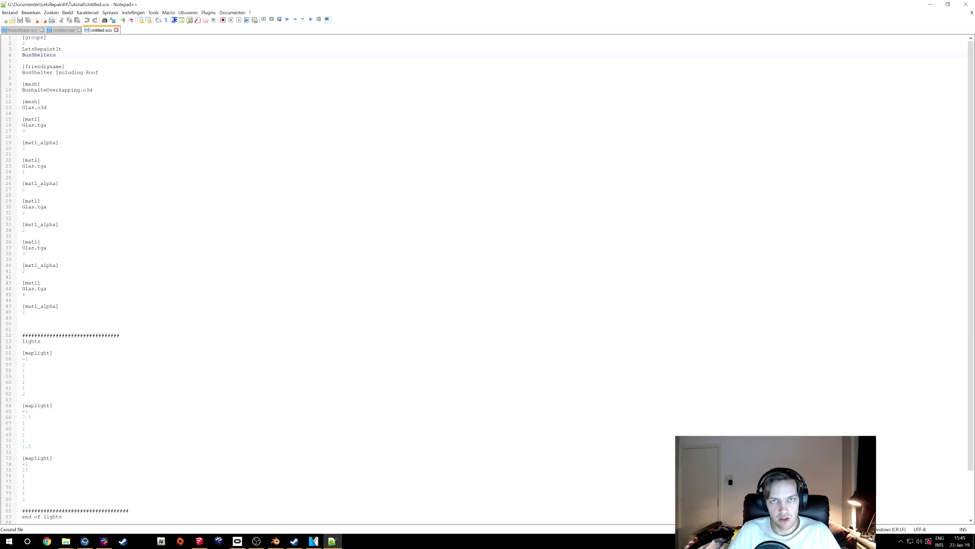
{"action": "key", "text": "shift+Home"}
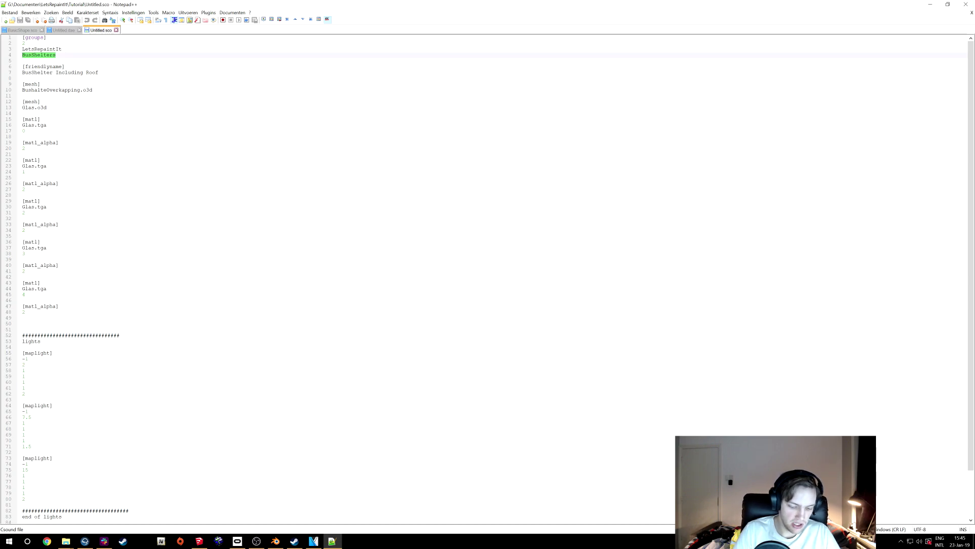
{"action": "type", "text": "Tutorial"}
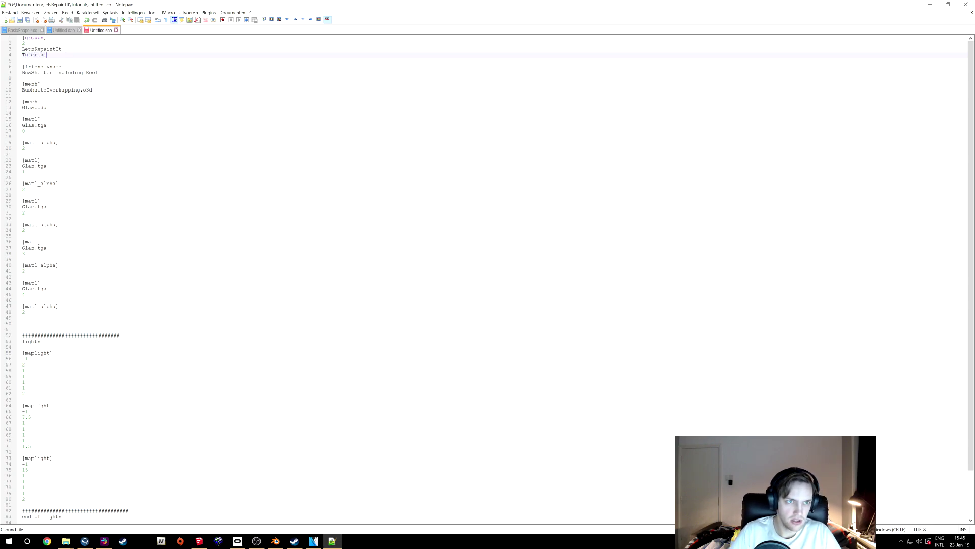
{"action": "key", "text": "Down"}
{"action": "key", "text": "Down"}
{"action": "key", "text": "Down"}
{"action": "key", "text": "End"}
{"action": "key", "text": "shift+Home"}
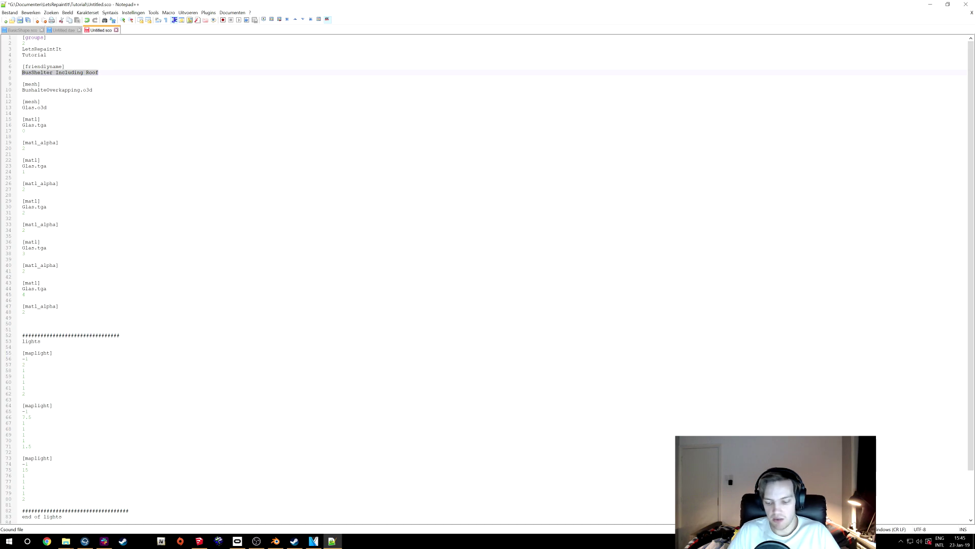
{"action": "type", "text": "Untitled"}
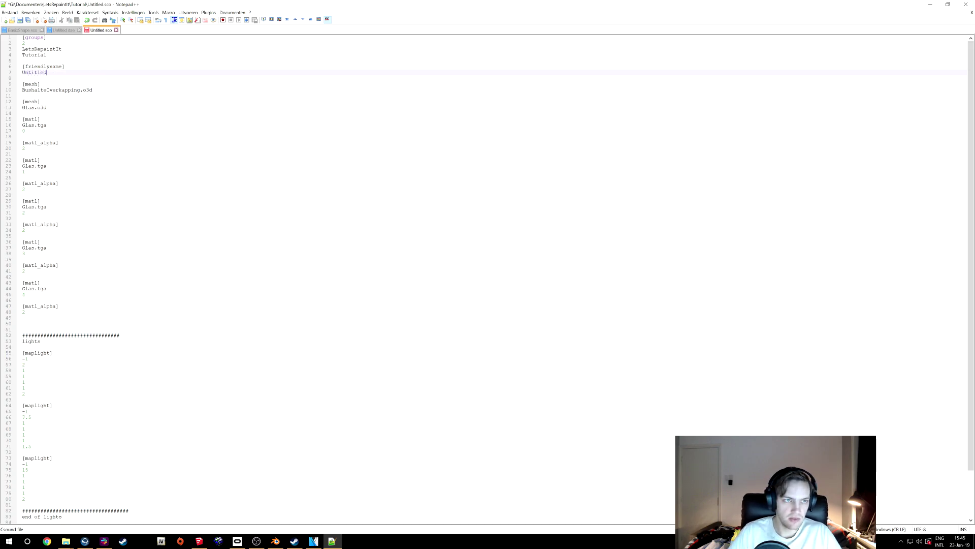
Step: Set the mesh file to Untitled.o3d and delete the Glas.o3d mesh entry
{"action": "key", "text": "Down"}
{"action": "key", "text": "Down"}
{"action": "key", "text": "Down"}
{"action": "key", "text": "End"}
{"action": "key", "text": "ctrl+Left"}
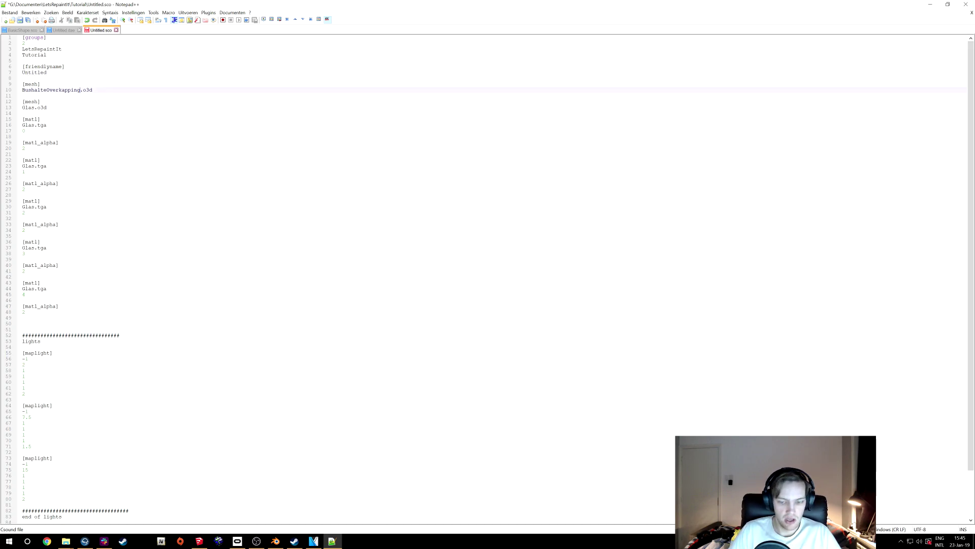
{"action": "double_click", "coordinate": [82, 90]}
{"action": "type", "text": "Untitle"}
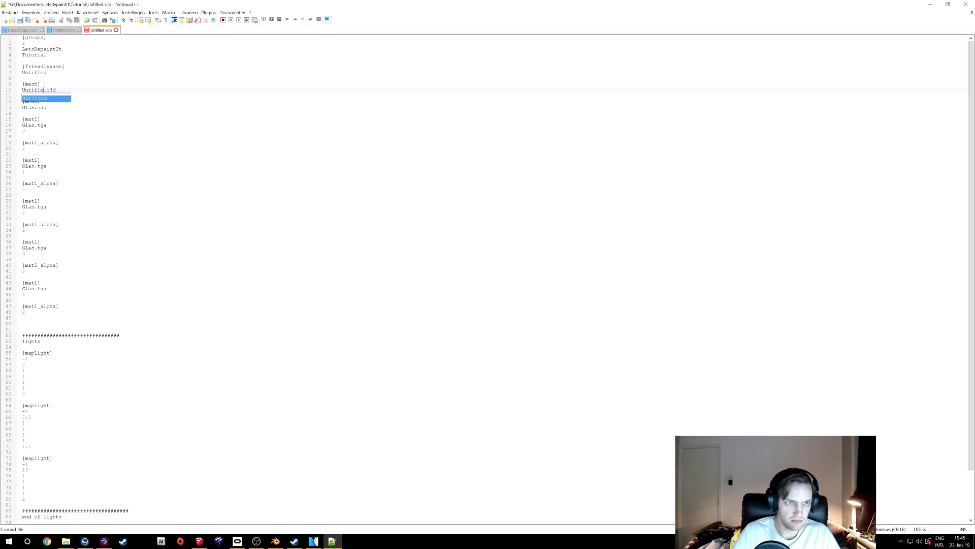
{"action": "type", "text": "d"}
{"action": "key", "text": "End"}
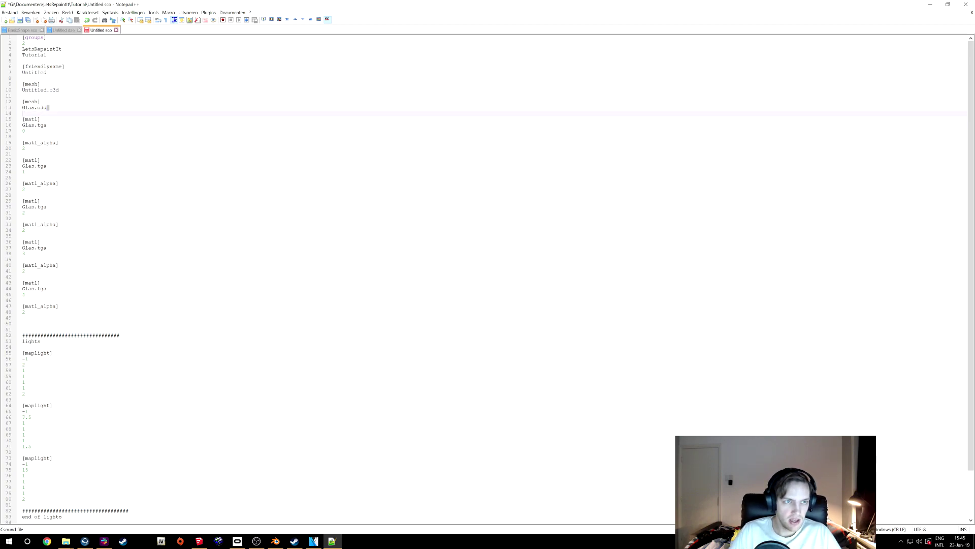
{"action": "key", "text": "shift+Up"}
{"action": "key", "text": "shift+Home"}
{"action": "key", "text": "Delete"}
{"action": "key", "text": "Delete"}
{"action": "key", "text": "Delete"}
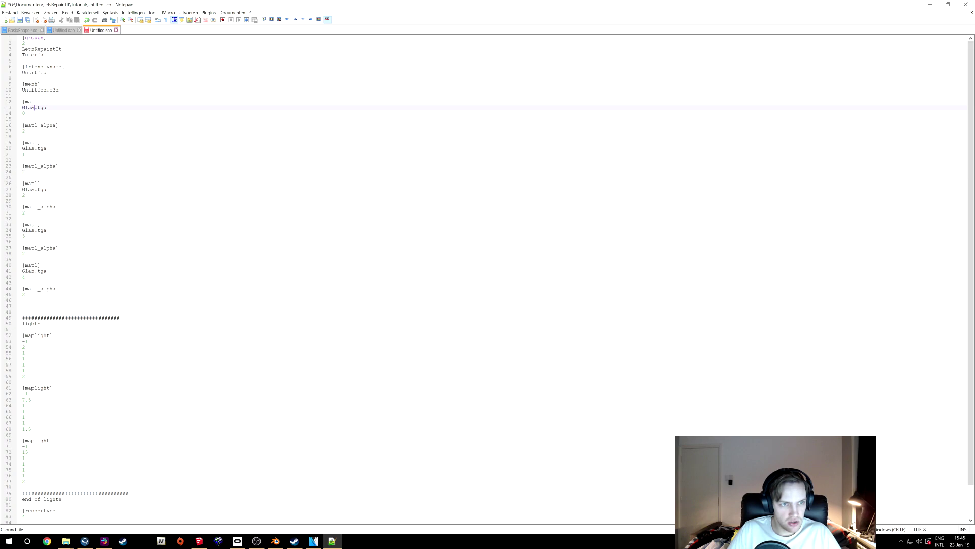
{"action": "mouse_move", "coordinate": [22, 183]}
{"action": "left_mouse_down"}
{"action": "mouse_move", "coordinate": [50, 517]}
{"action": "mouse_move", "coordinate": [23, 486]}
{"action": "left_mouse_up"}
Step: Delete the lights and extra material blocks, leaving two Glas.tga materials plus shadow and fixed entries
{"action": "key", "text": "Delete"}
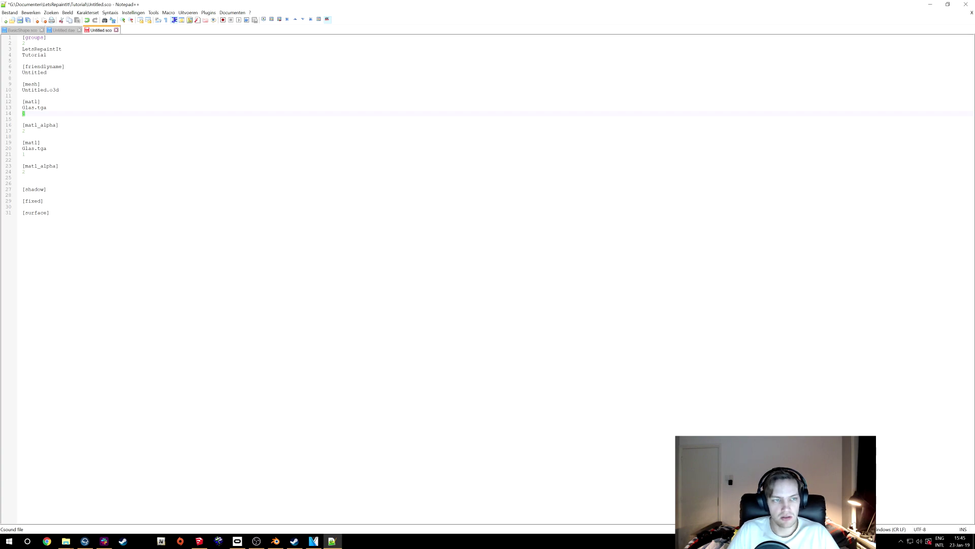
{"action": "key", "text": "shift+Left"}
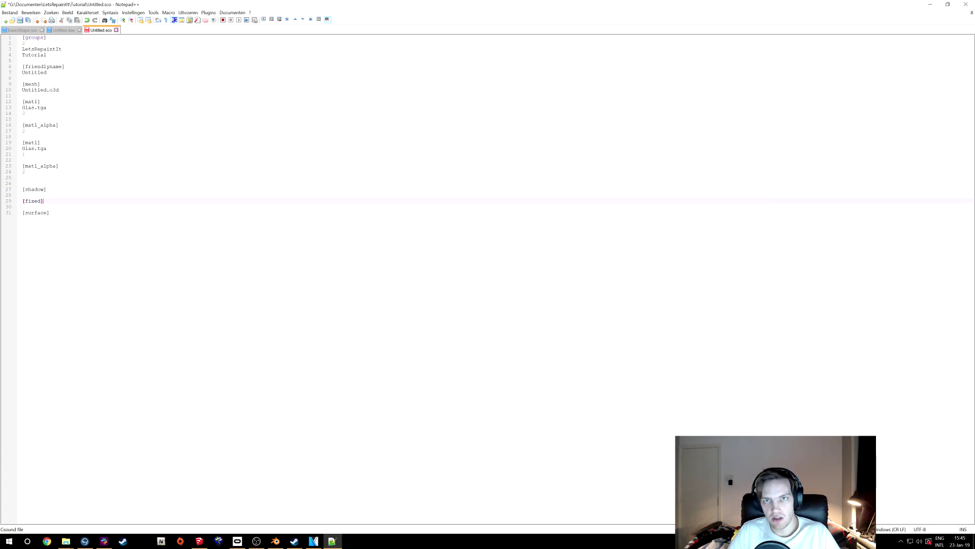
{"action": "left_click_drag", "start_coordinate": [26, 154], "coordinate": [22, 101]}
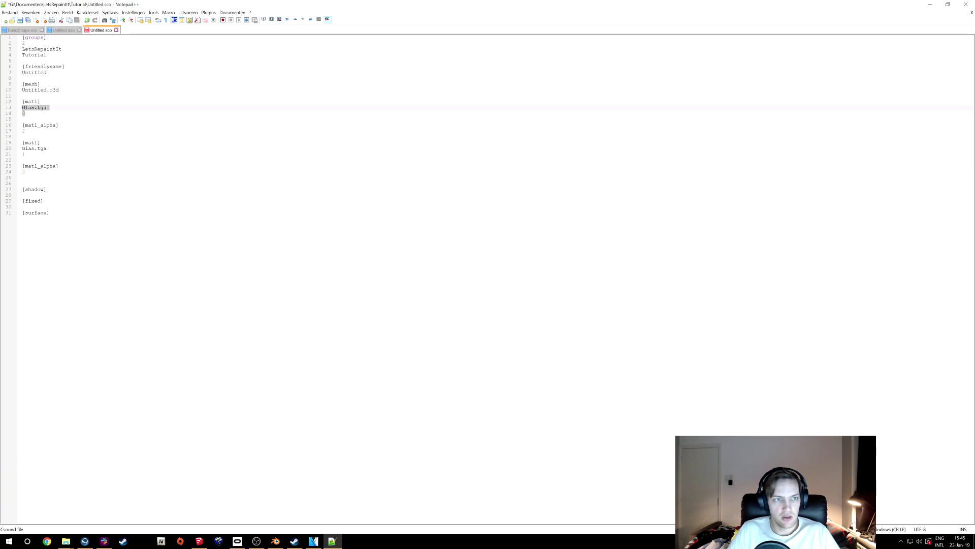
{"action": "left_click_drag", "start_coordinate": [25, 154], "coordinate": [22, 143]}
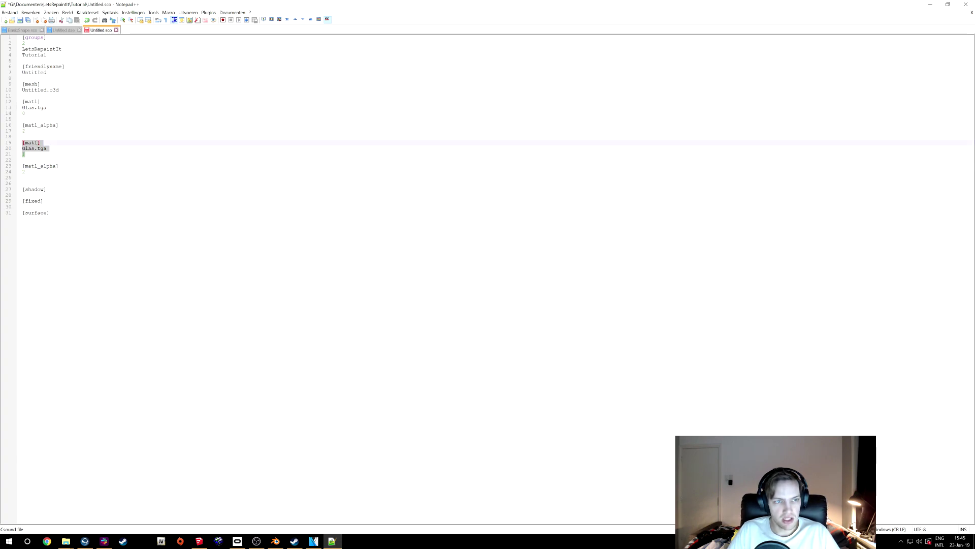
{"action": "left_click_drag", "start_coordinate": [44, 201], "coordinate": [23, 189]}
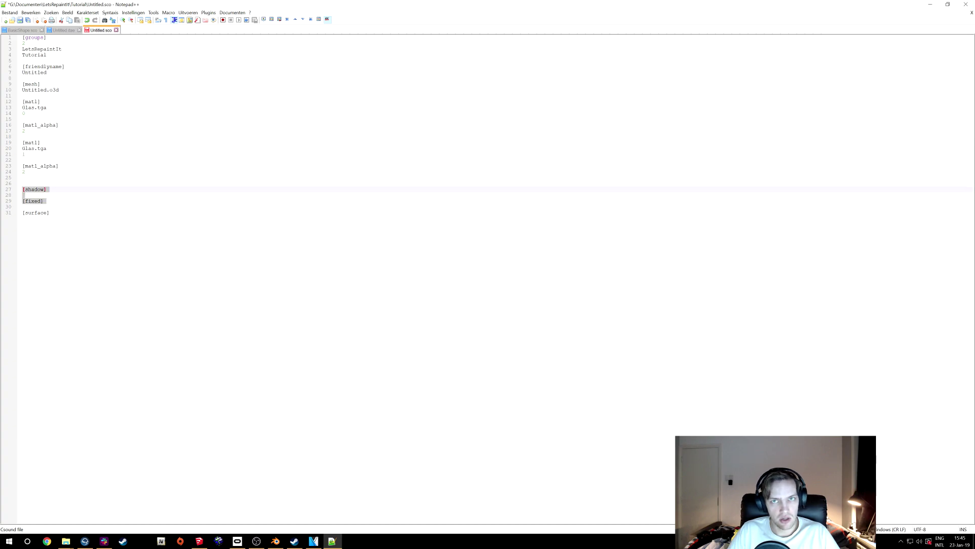
{"action": "key", "text": "ctrl+End"}
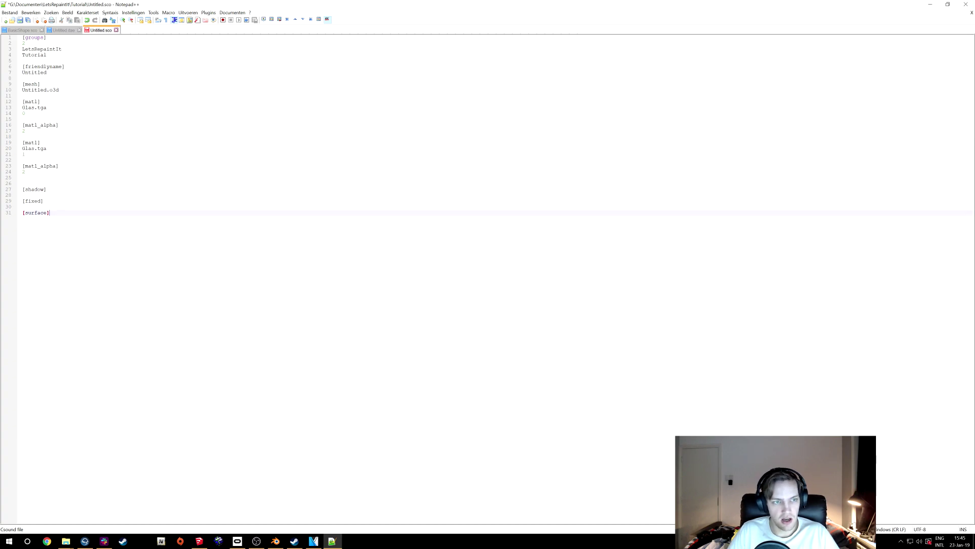
Step: Review the second alpha setting and save Untitled.sco
{"action": "left_click_drag", "start_coordinate": [27, 172], "coordinate": [22, 166]}
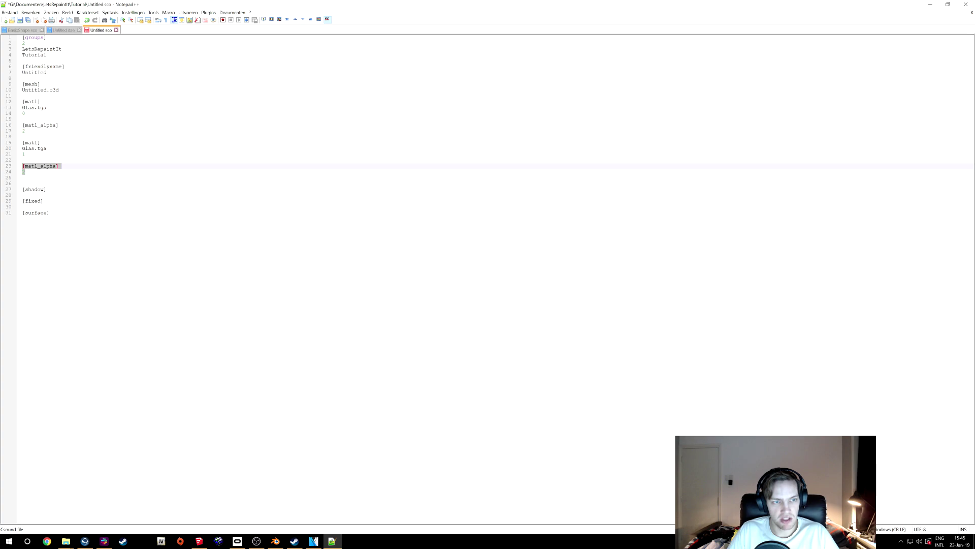
{"action": "key", "text": "ctrl+End"}
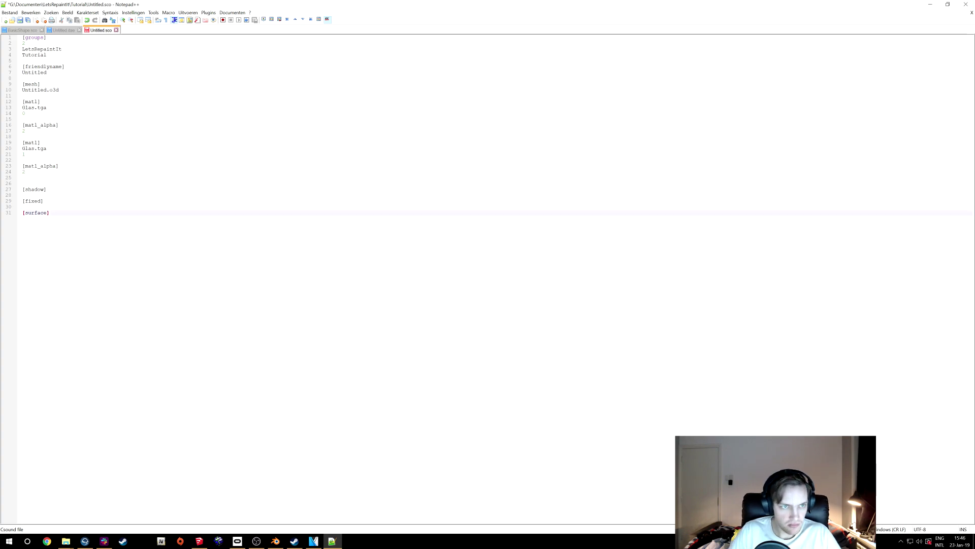
{"action": "left_click", "coordinate": [19, 21]}
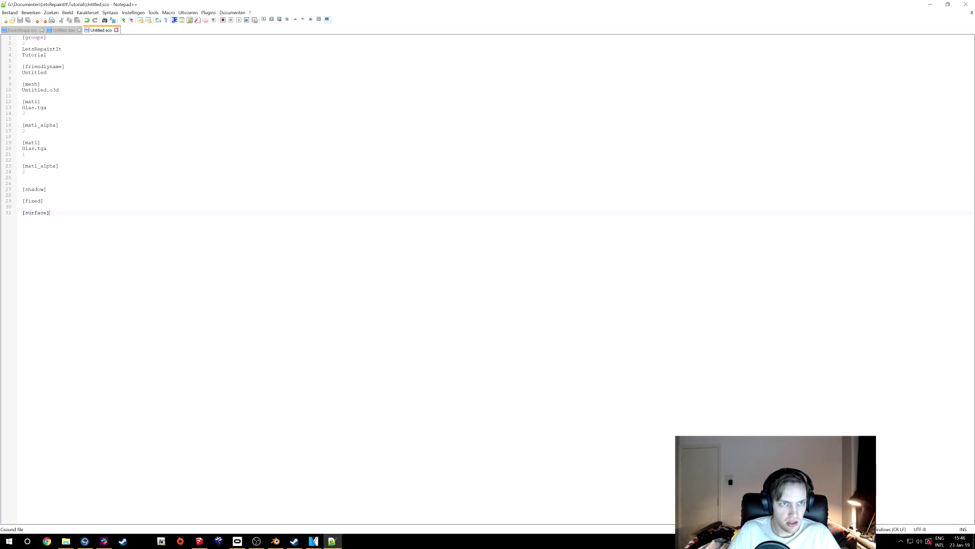
{"action": "left_click", "coordinate": [928, 4]}
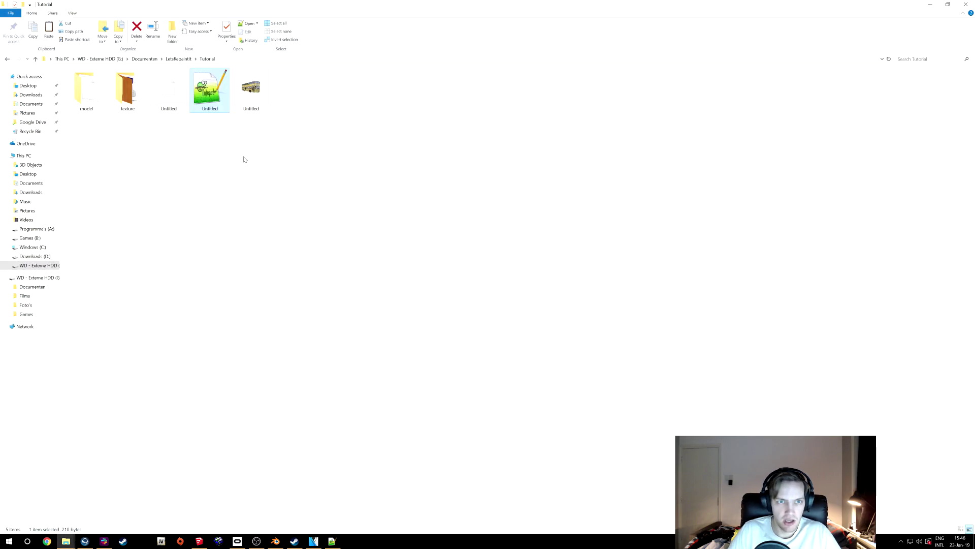
Step: Add the texture folder to the selection and open Games (B:)\Steam in the other window
{"action": "left_click", "coordinate": [127, 91], "text": "ctrl"}
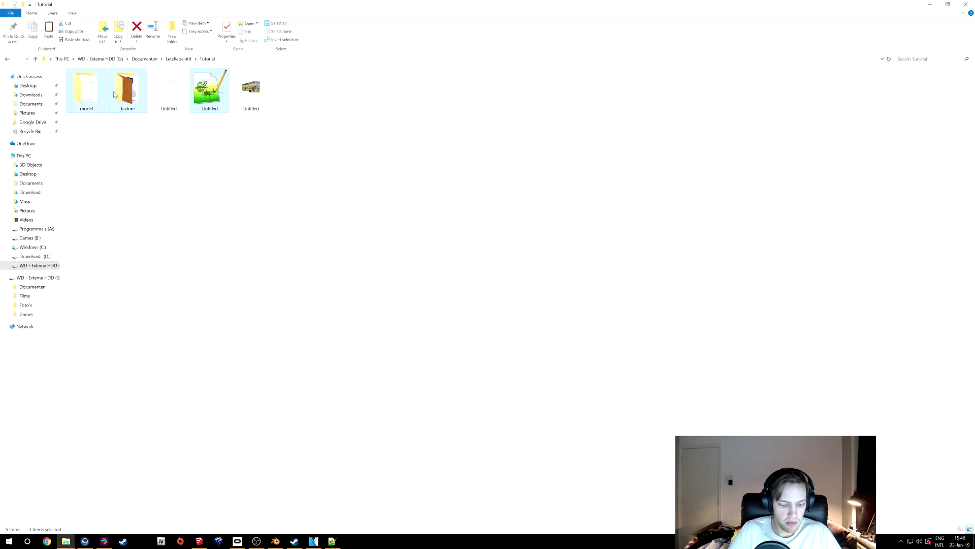
{"action": "left_click", "coordinate": [69, 537]}
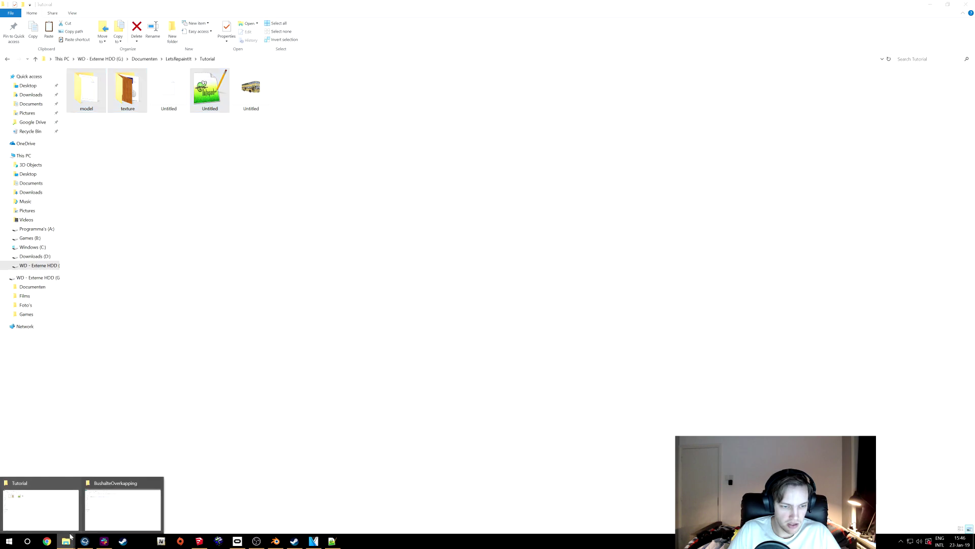
{"action": "left_click", "coordinate": [122, 507]}
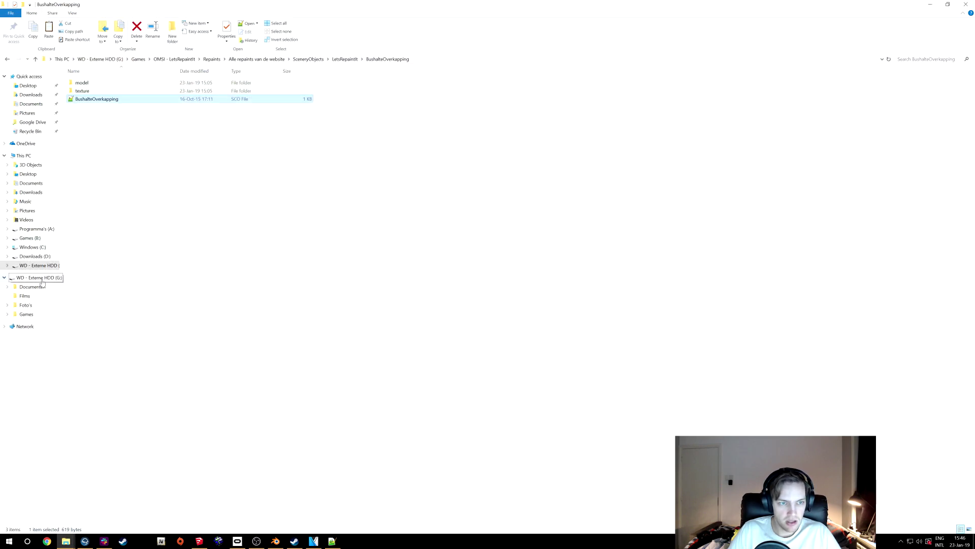
{"action": "left_click", "coordinate": [30, 238]}
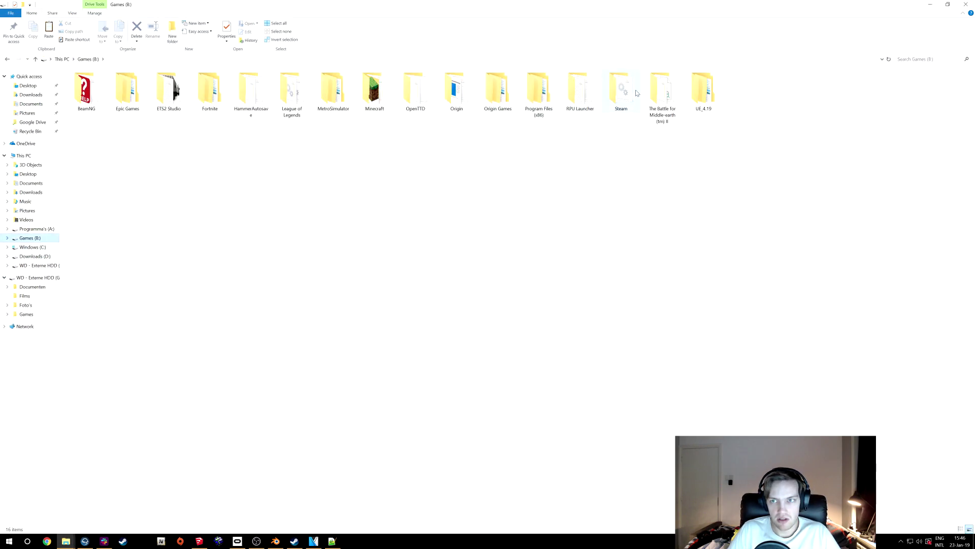
{"action": "left_click", "coordinate": [621, 91]}
{"action": "double_click", "coordinate": [621, 92]}
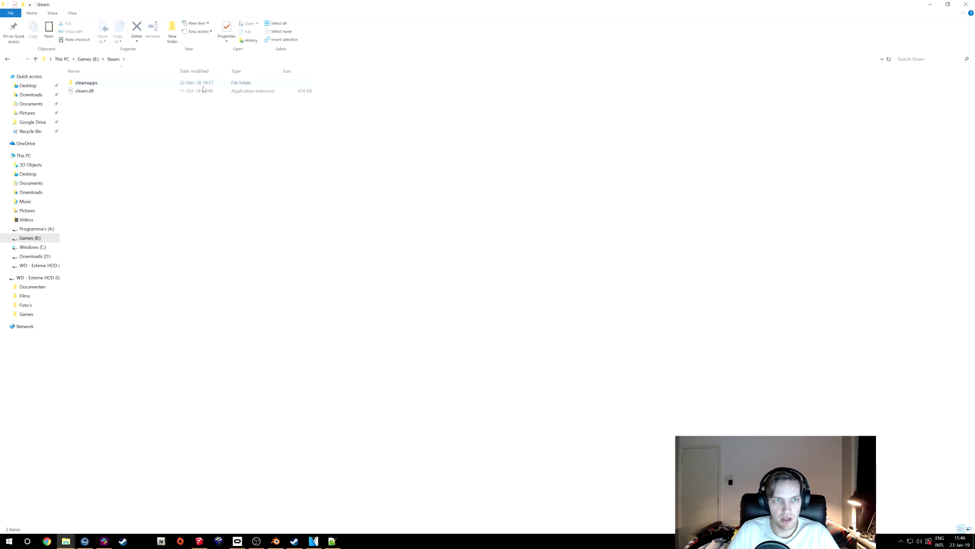
Step: Browse into steamapps\common\OMSI 2\Sceneryobjects
{"action": "left_click", "coordinate": [206, 91]}
{"action": "double_click", "coordinate": [204, 85]}
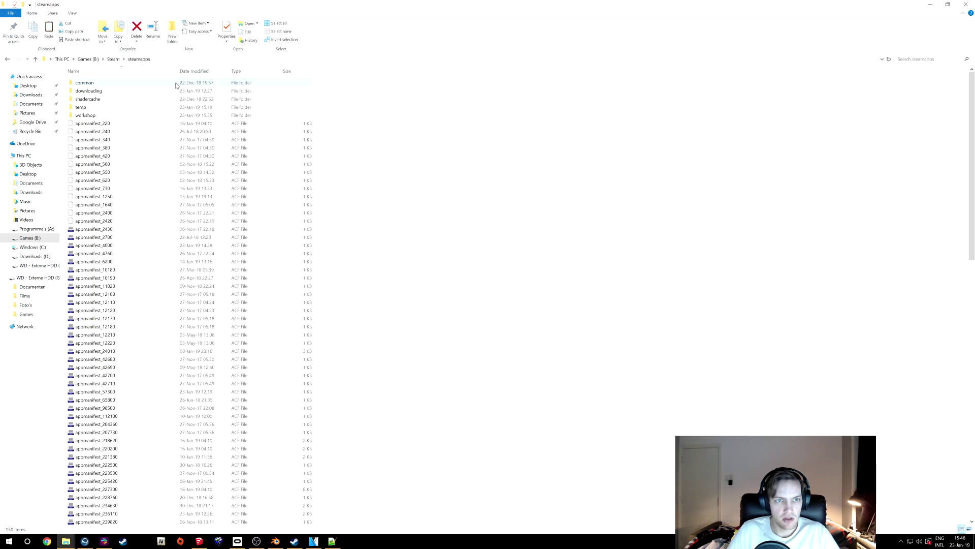
{"action": "left_click", "coordinate": [163, 82]}
{"action": "double_click", "coordinate": [163, 82]}
{"action": "scroll", "coordinate": [150, 240], "scroll_direction": "down", "scroll_amount": 5}
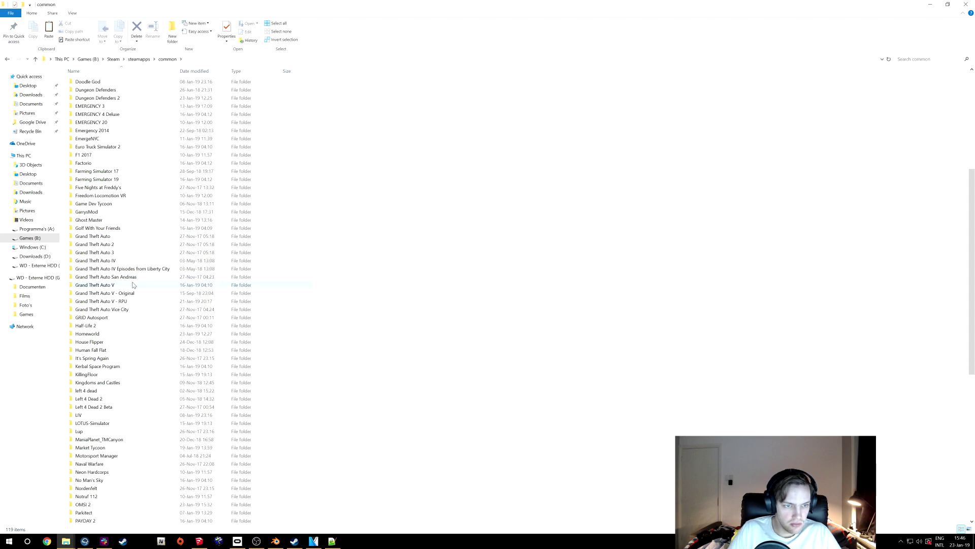
{"action": "scroll", "coordinate": [113, 351], "scroll_direction": "down", "scroll_amount": 7}
{"action": "double_click", "coordinate": [97, 383]}
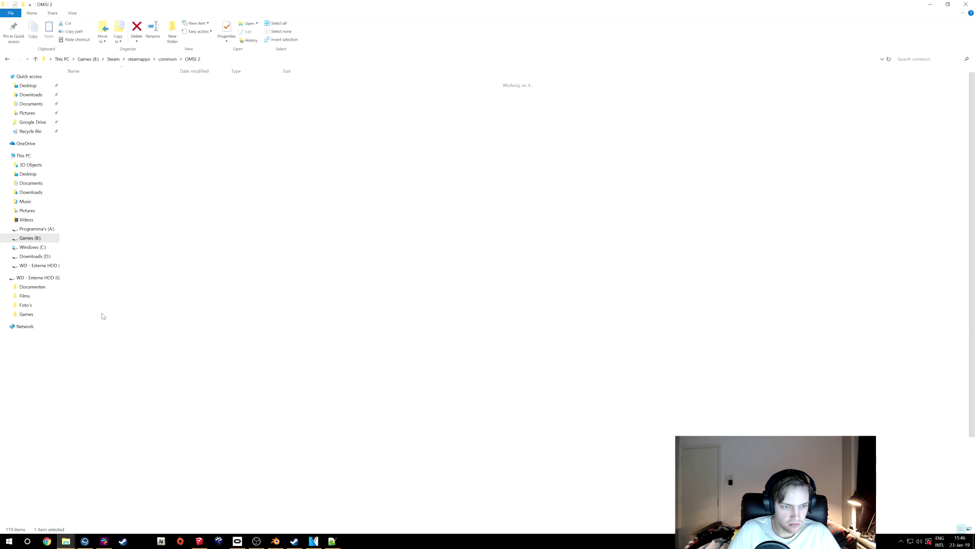
{"action": "double_click", "coordinate": [91, 237]}
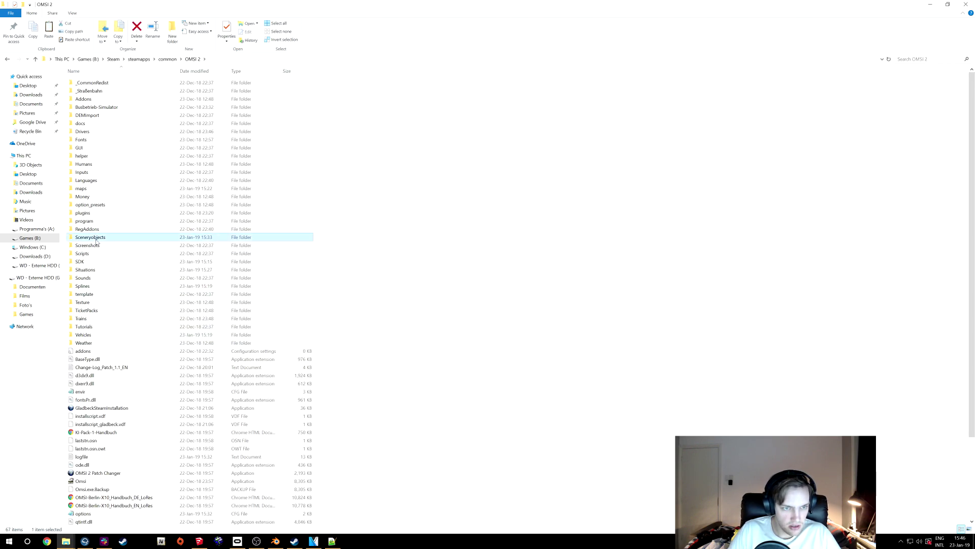
{"action": "scroll", "coordinate": [131, 367], "scroll_direction": "down", "scroll_amount": 5}
{"action": "scroll", "coordinate": [126, 362], "scroll_direction": "down", "scroll_amount": 7}
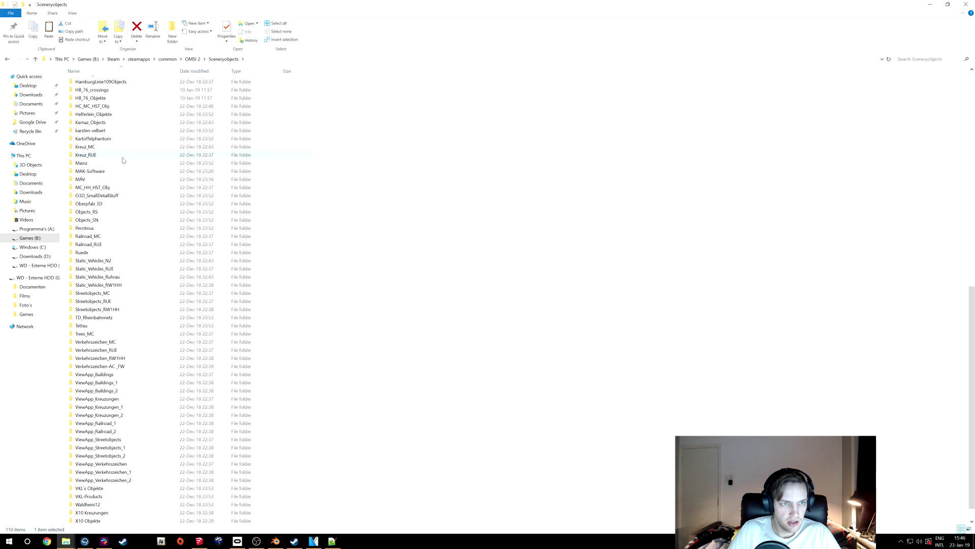
{"action": "scroll", "coordinate": [480, 189], "scroll_direction": "up", "scroll_amount": 4}
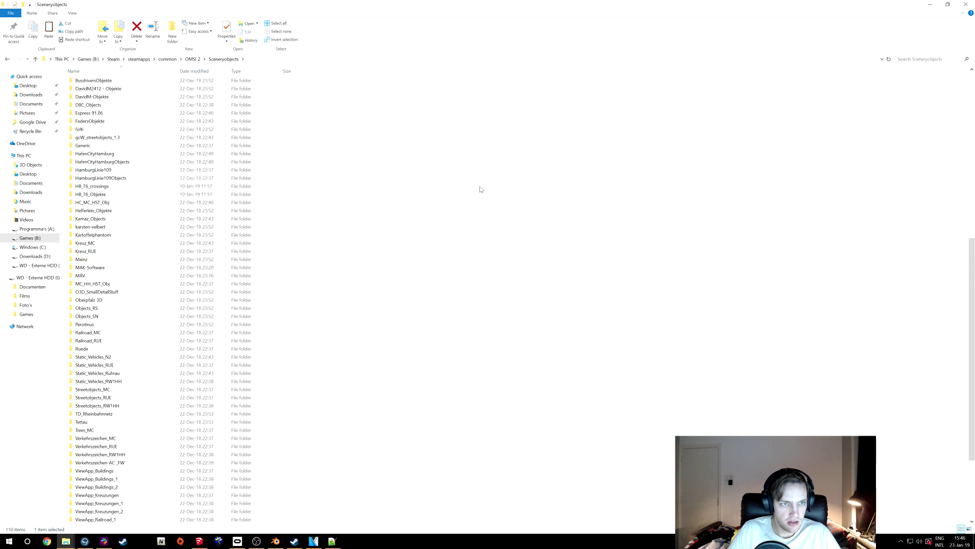
Step: Create and open a LetsRepaintIt folder, pasting in the model, texture and Untitled files
{"action": "right_click", "coordinate": [336, 241]}
{"action": "mouse_move", "coordinate": [377, 333]}
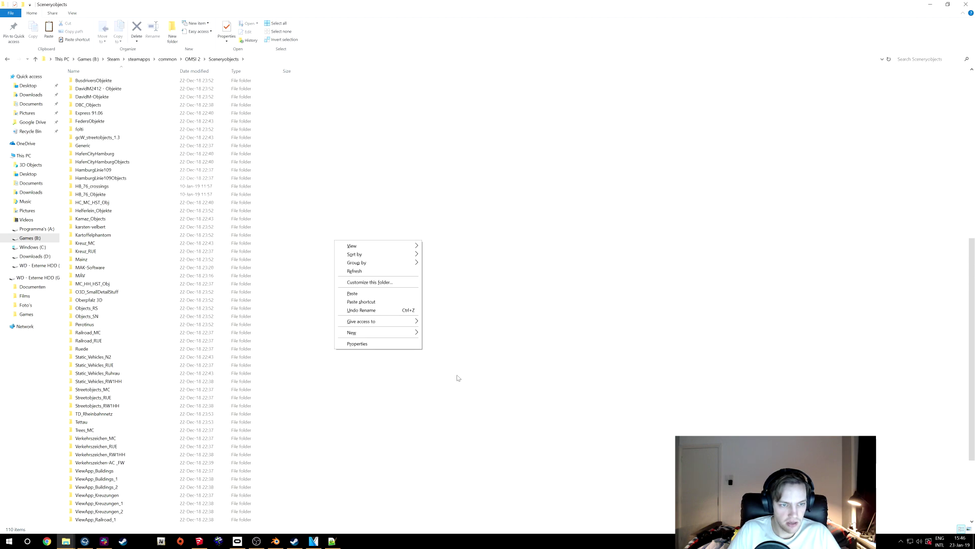
{"action": "left_click", "coordinate": [440, 333]}
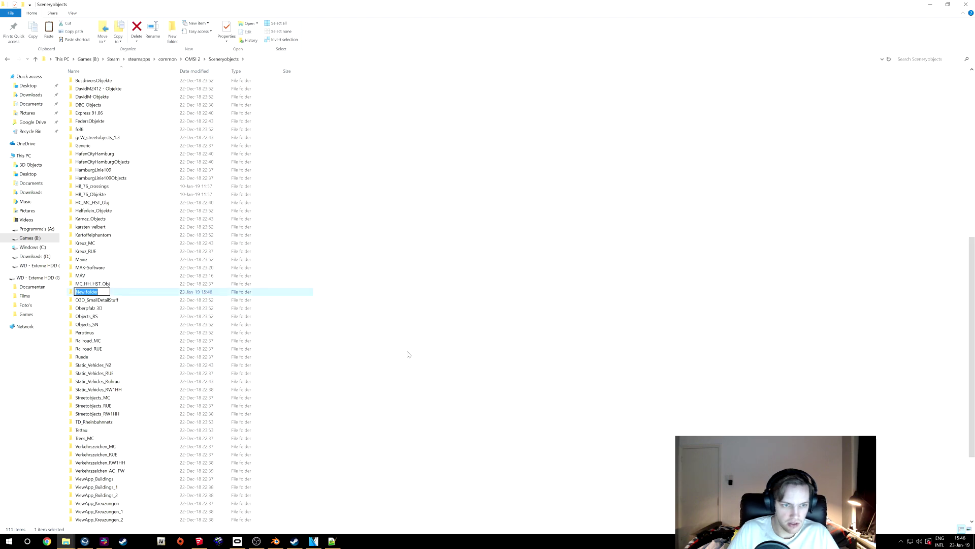
{"action": "type", "text": "testRepaint"}
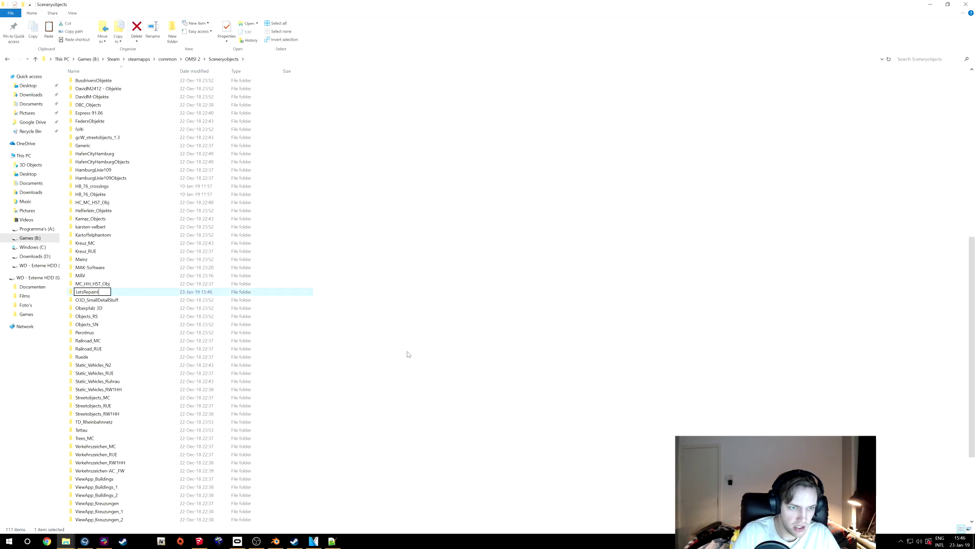
{"action": "key", "text": "Return"}
{"action": "key", "text": "Return"}
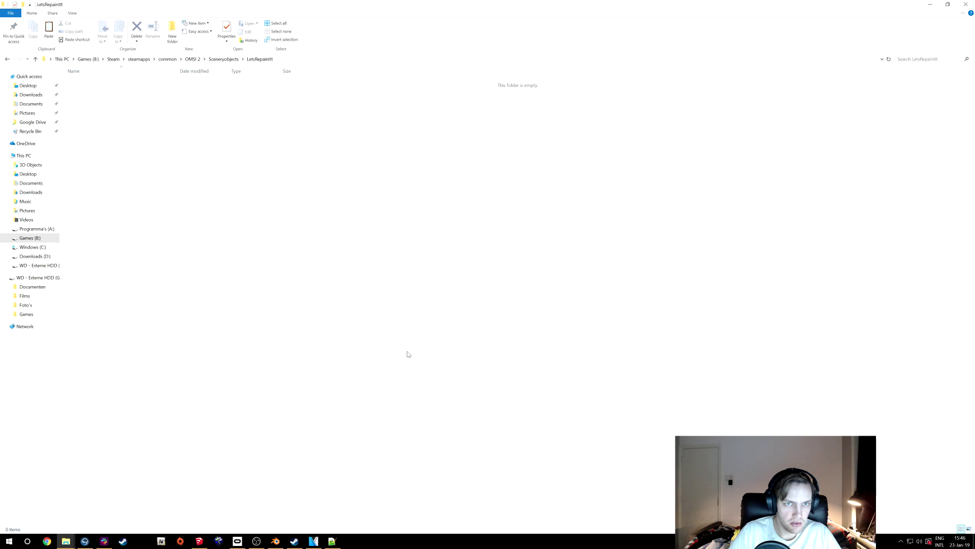
{"action": "key", "text": "ctrl+v"}
Step: Launch OMSI 2 - Editor from the Steam library and confirm the start prompt
{"action": "left_click", "coordinate": [292, 276]}
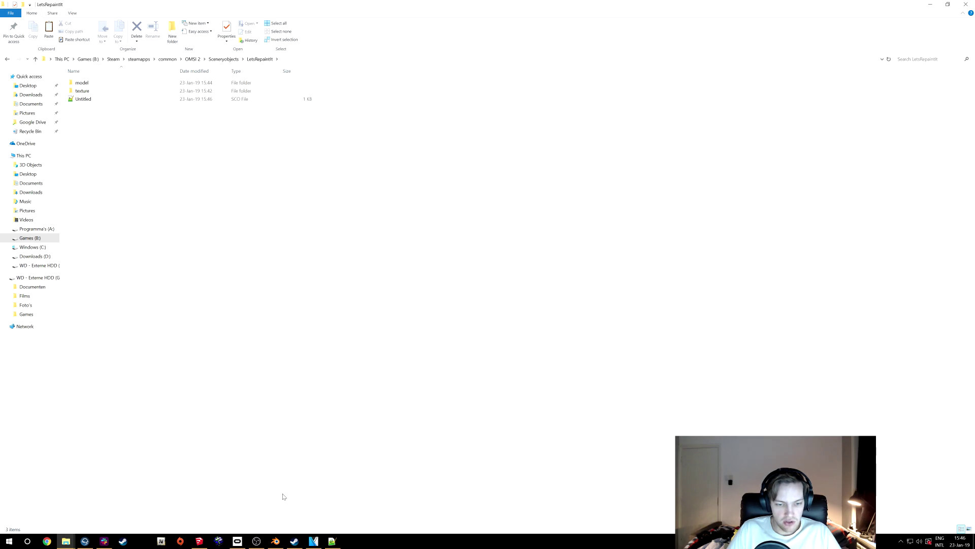
{"action": "left_click", "coordinate": [122, 541]}
{"action": "left_click", "coordinate": [136, 83]}
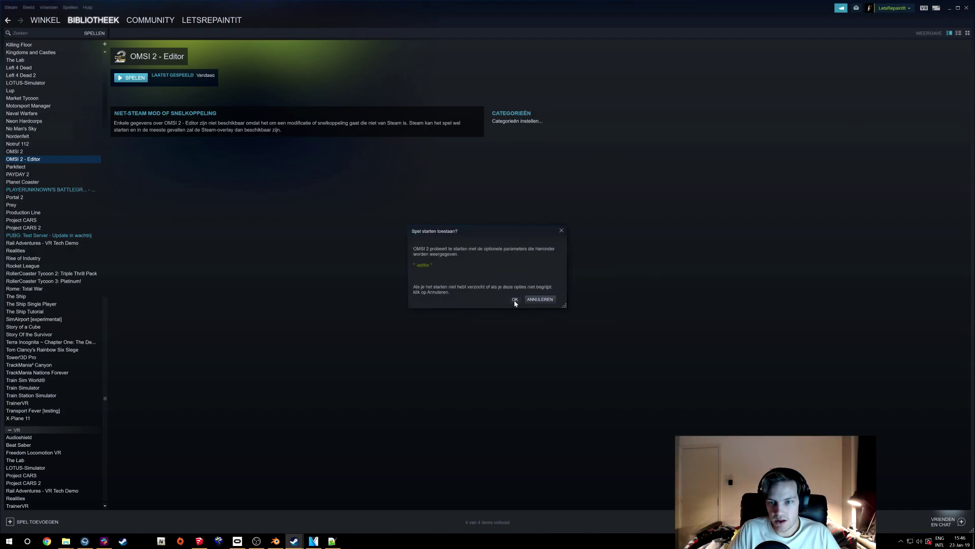
{"action": "left_click", "coordinate": [514, 300]}
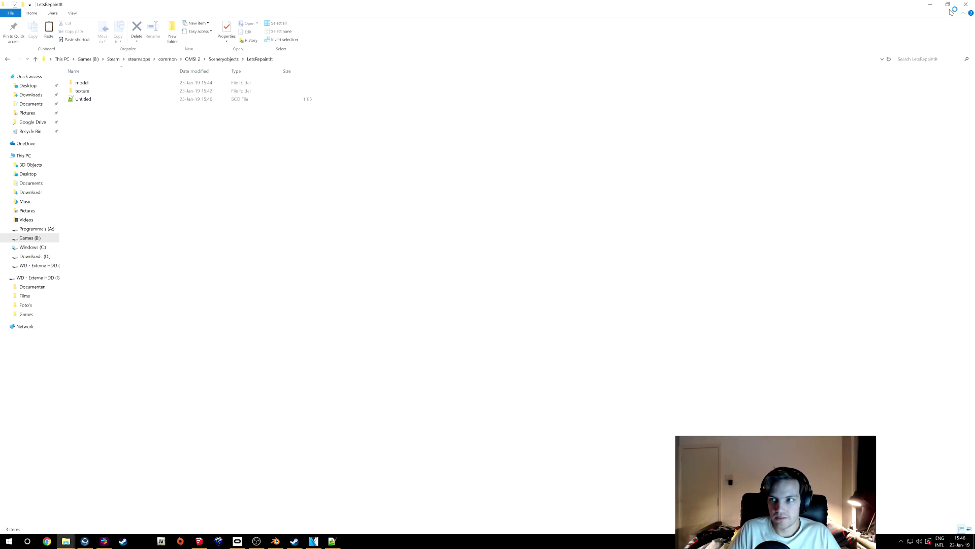
{"action": "left_click", "coordinate": [952, 8]}
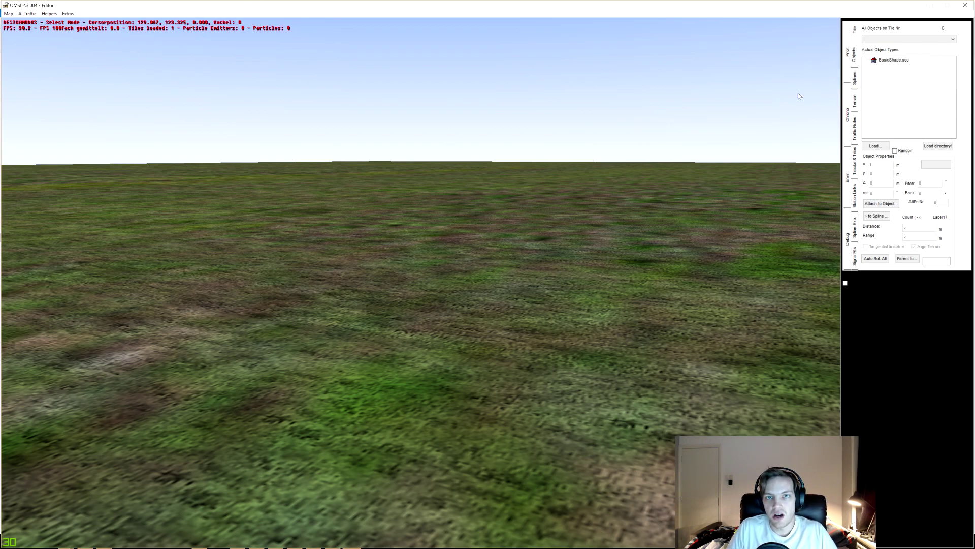
Step: Browse to Sceneryobjects > LetsRepaintIt to load the Untitled object
{"action": "left_click", "coordinate": [876, 146]}
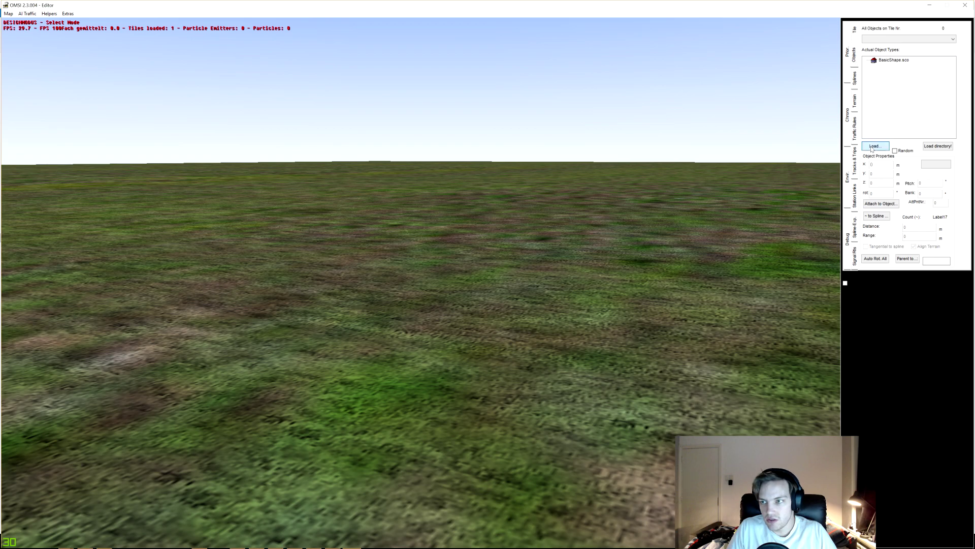
{"action": "scroll", "coordinate": [456, 329], "scroll_direction": "down", "scroll_amount": 5}
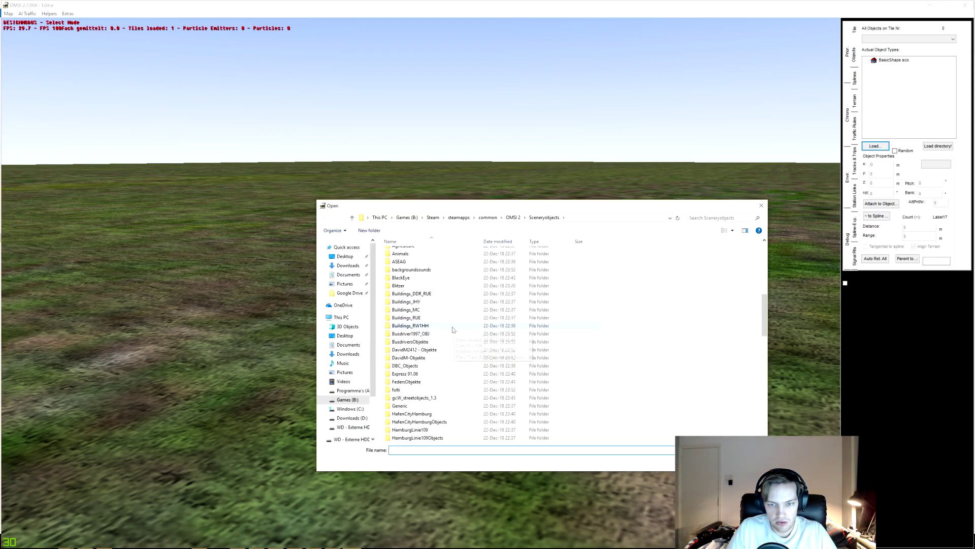
{"action": "scroll", "coordinate": [450, 350], "scroll_direction": "down", "scroll_amount": 5}
{"action": "scroll", "coordinate": [435, 382], "scroll_direction": "down", "scroll_amount": 3}
{"action": "scroll", "coordinate": [435, 373], "scroll_direction": "down", "scroll_amount": 2}
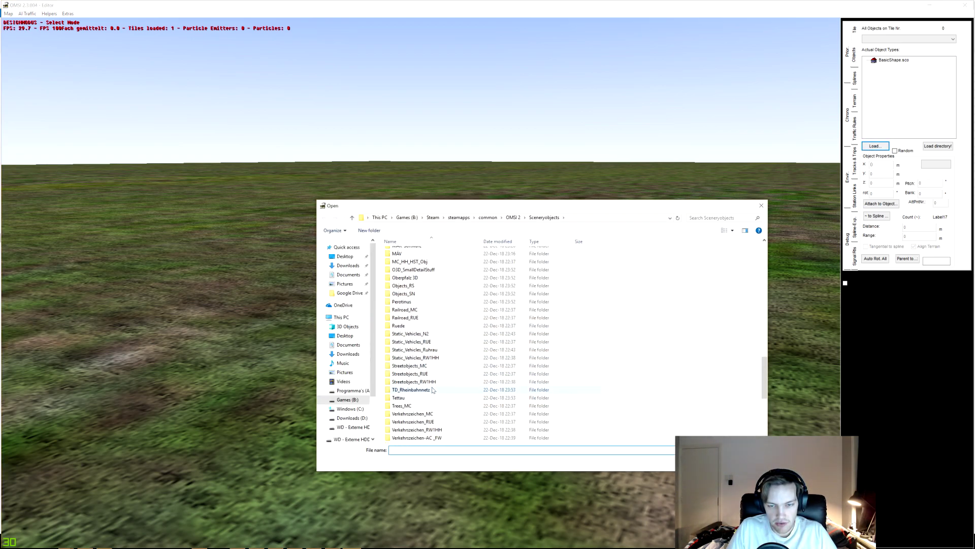
{"action": "scroll", "coordinate": [432, 370], "scroll_direction": "down", "scroll_amount": 1}
{"action": "scroll", "coordinate": [432, 367], "scroll_direction": "up", "scroll_amount": 6}
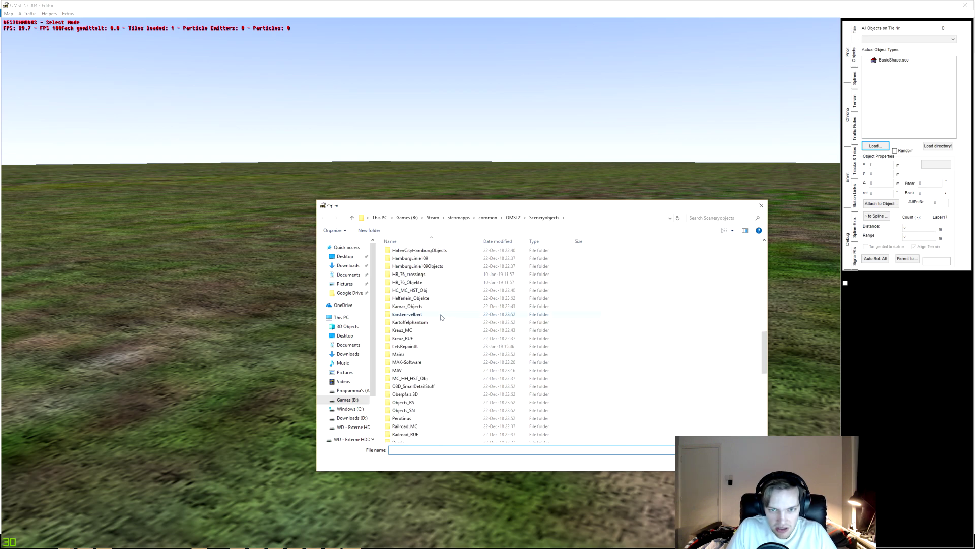
{"action": "double_click", "coordinate": [439, 346]}
Step: Place the Untitled frame on the grass and orbit around it to view its dark pane
{"action": "double_click", "coordinate": [400, 269]}
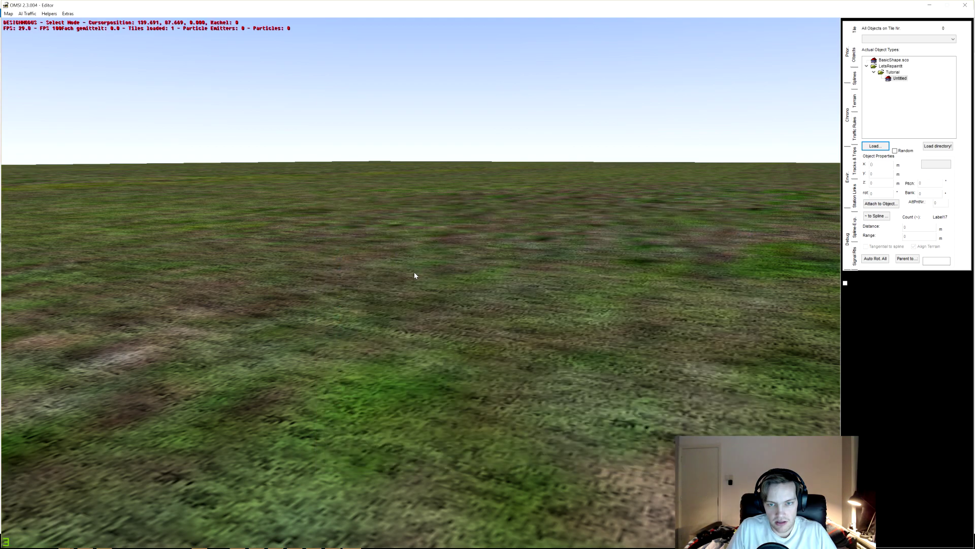
{"action": "scroll", "coordinate": [351, 369], "scroll_direction": "up", "scroll_amount": 1}
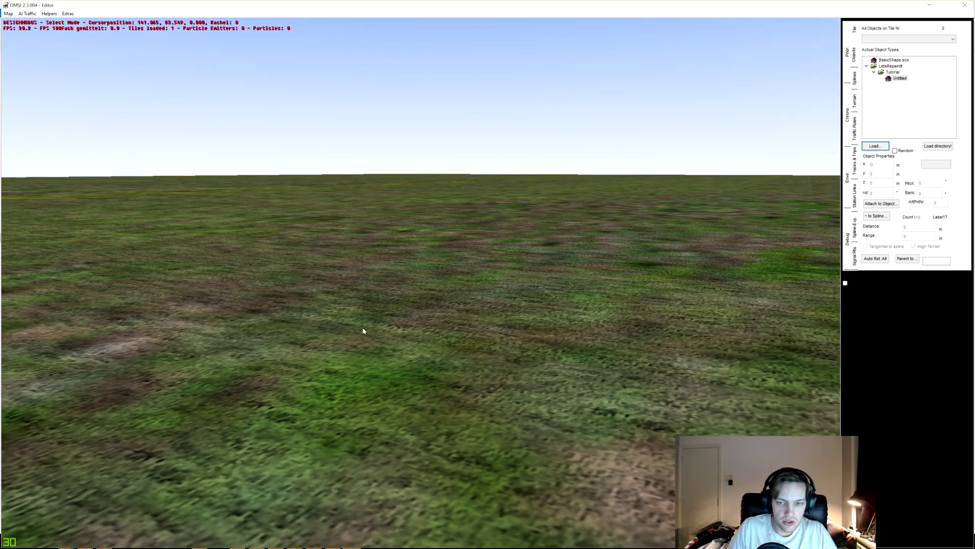
{"action": "left_click", "coordinate": [438, 333]}
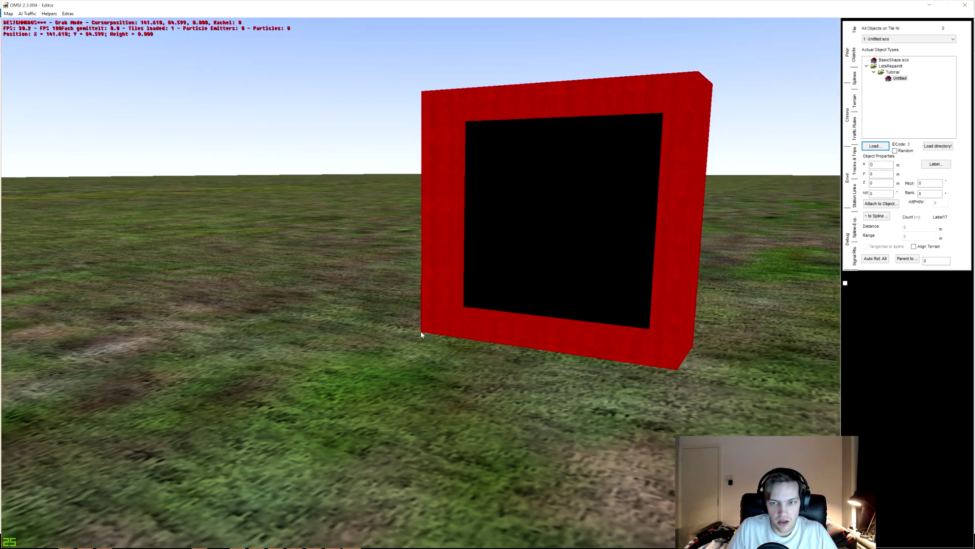
{"action": "left_click", "coordinate": [438, 334]}
{"action": "scroll", "coordinate": [292, 402], "scroll_direction": "down", "scroll_amount": 2}
{"action": "right_click_drag", "start_coordinate": [292, 402], "coordinate": [379, 384]}
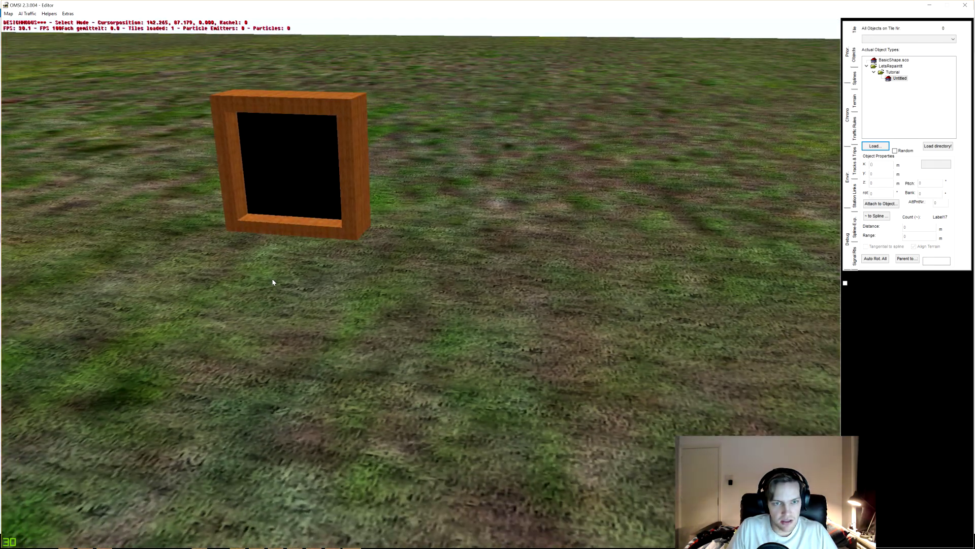
{"action": "right_click_drag", "start_coordinate": [273, 282], "coordinate": [336, 215]}
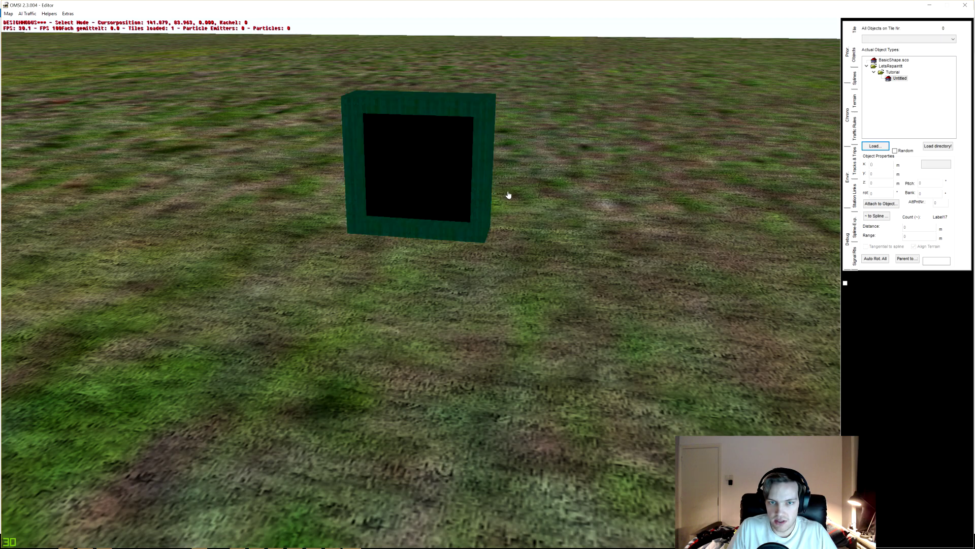
{"action": "scroll", "coordinate": [501, 200], "scroll_direction": "up", "scroll_amount": 2}
{"action": "mouse_move", "coordinate": [501, 201]}
{"action": "right_mouse_down"}
{"action": "mouse_move", "coordinate": [179, 428]}
{"action": "mouse_move", "coordinate": [176, 422]}
{"action": "right_mouse_up"}
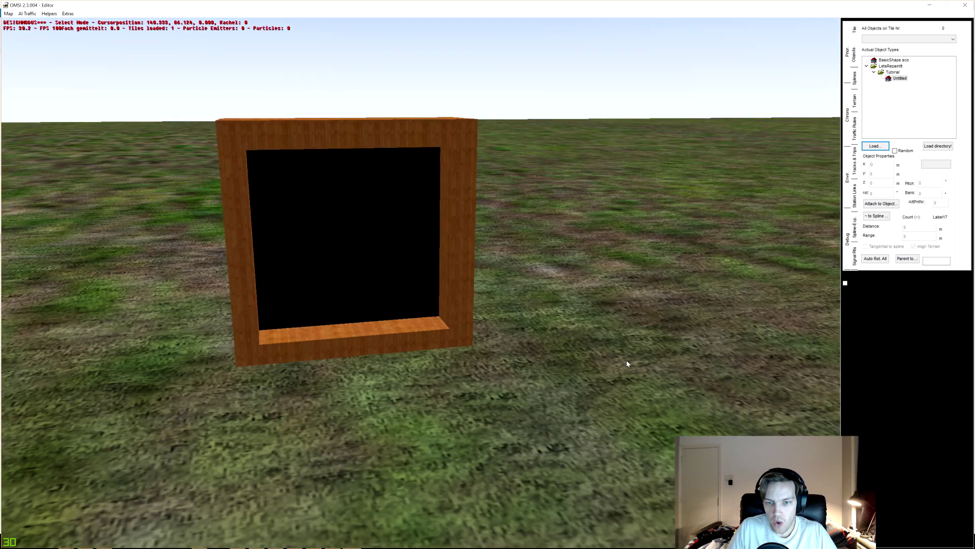
{"action": "right_click_drag", "start_coordinate": [627, 364], "coordinate": [627, 357]}
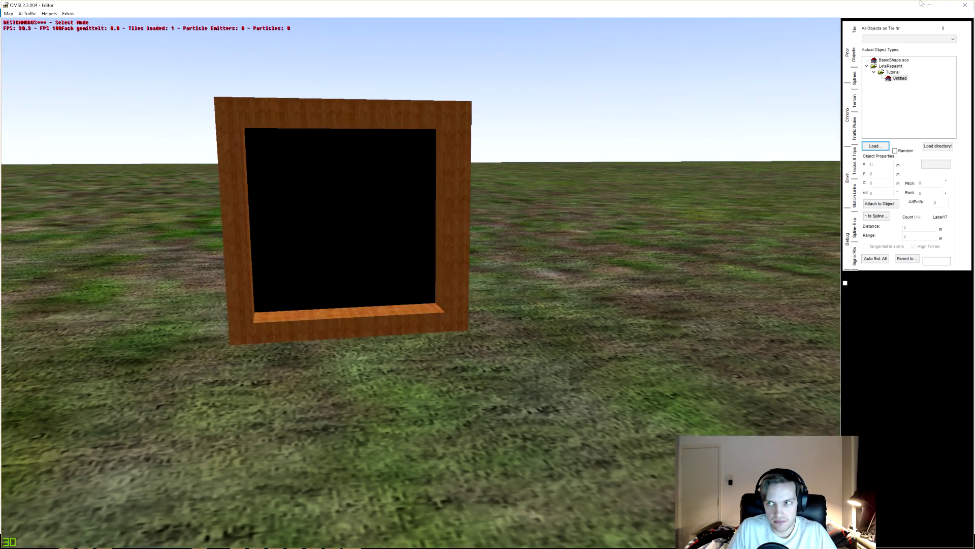
Step: Minimize the editor, check the texture folder, and open Untitled.sco in Notepad++
{"action": "left_click", "coordinate": [927, 6]}
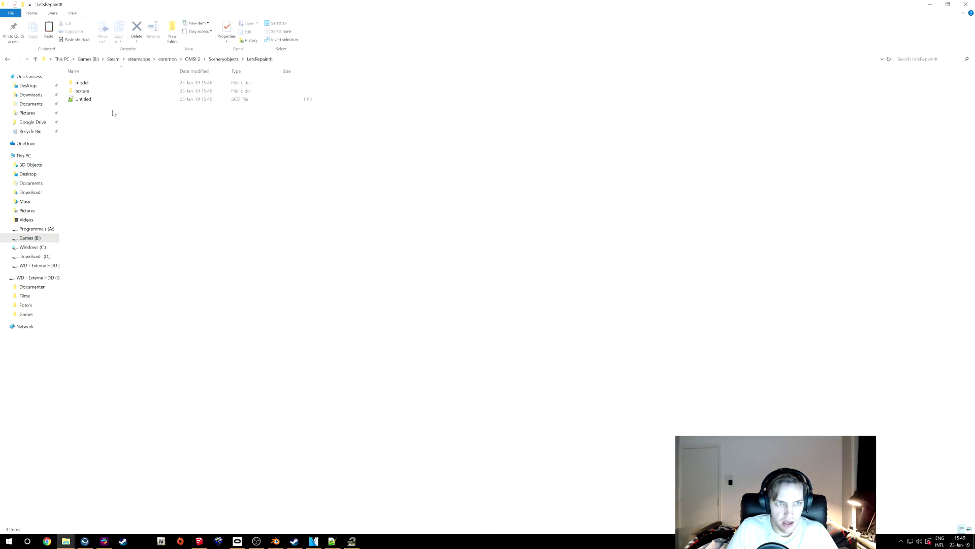
{"action": "double_click", "coordinate": [107, 91]}
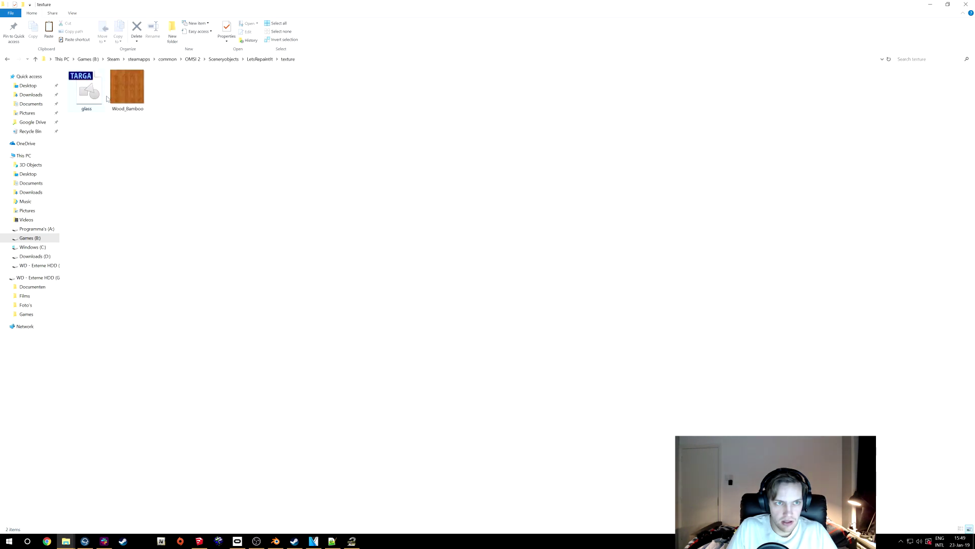
{"action": "left_click", "coordinate": [259, 59]}
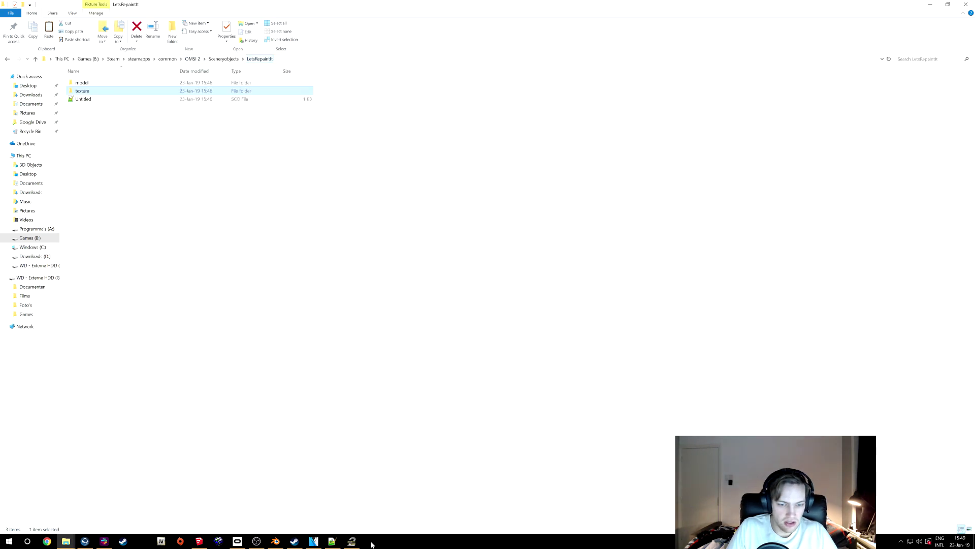
{"action": "left_click", "coordinate": [340, 541]}
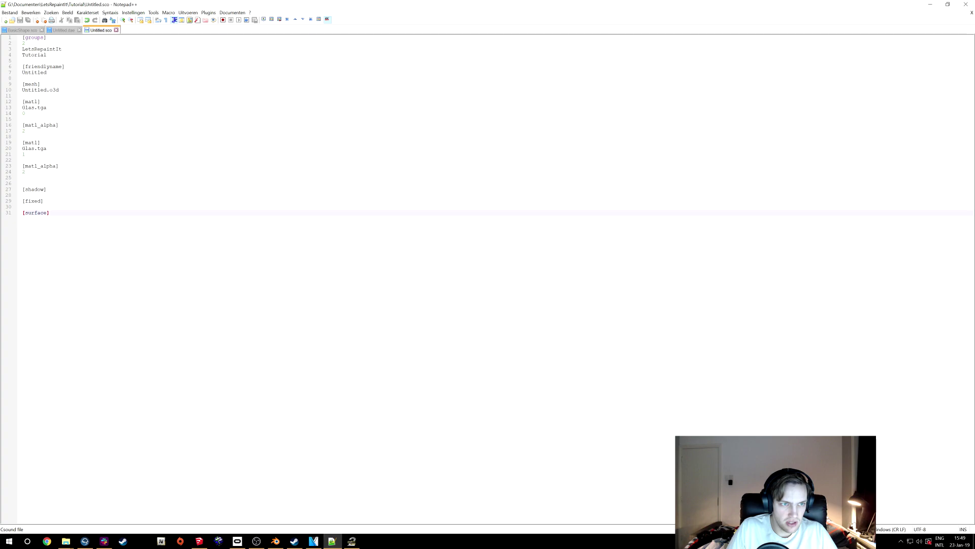
Step: Replace the Glas.tga entry on line 13 with glass.tga
{"action": "left_click", "coordinate": [47, 107]}
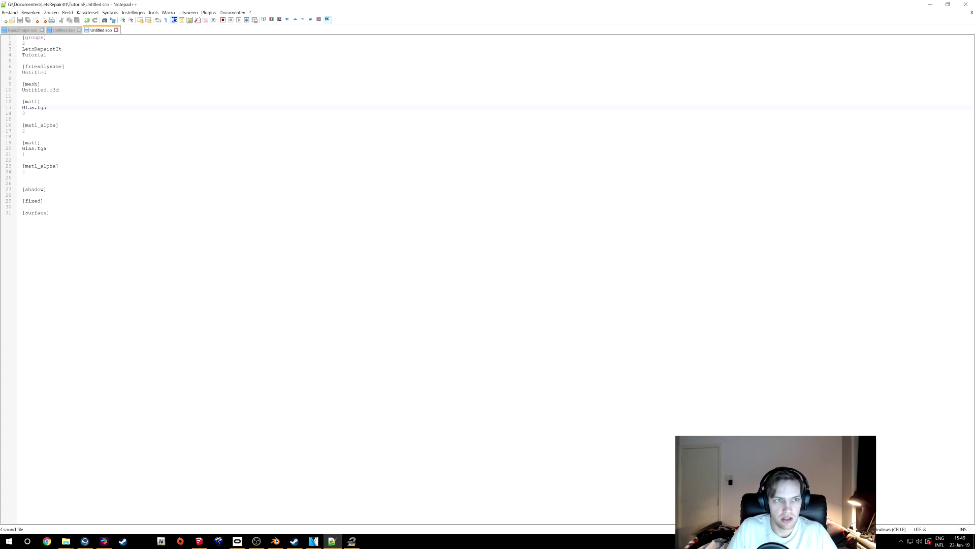
{"action": "key", "text": "shift+Home"}
{"action": "type", "text": "g"}
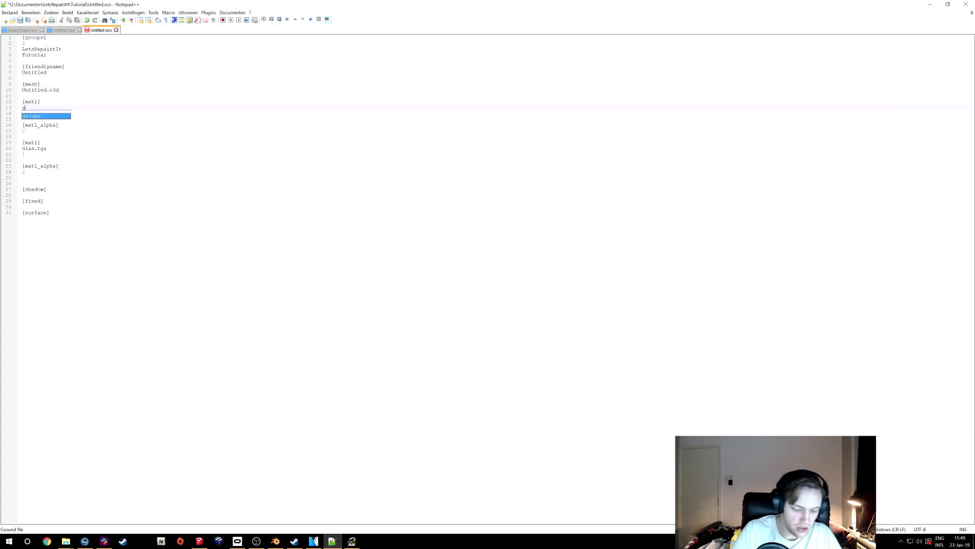
{"action": "type", "text": "lass."}
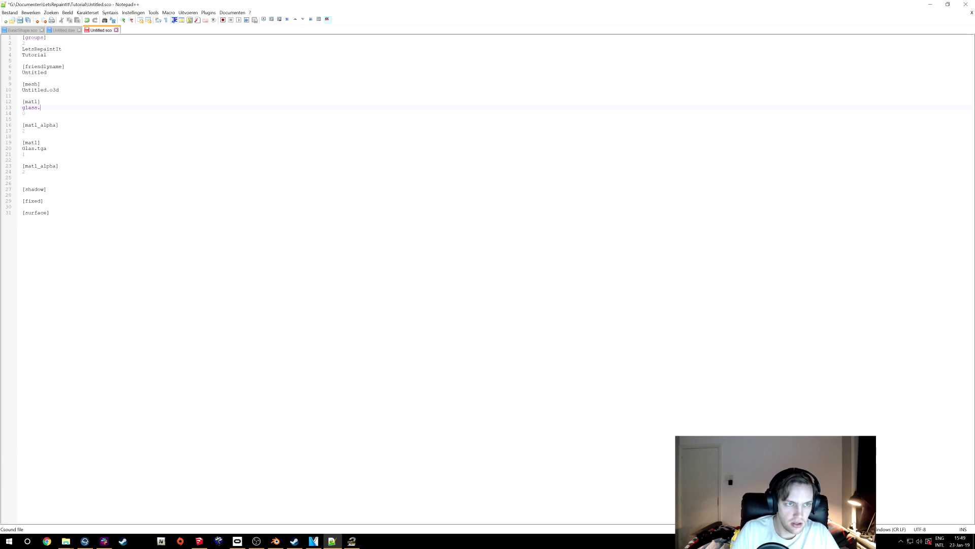
{"action": "type", "text": "tgtga"}
{"action": "key", "text": "Escape"}
Step: Set line 20's texture to glass.tga, save Untitled.sco, and switch to the OMSI 2 Editor
{"action": "key", "text": "Down"}
{"action": "key", "text": "Down"}
{"action": "key", "text": "Down"}
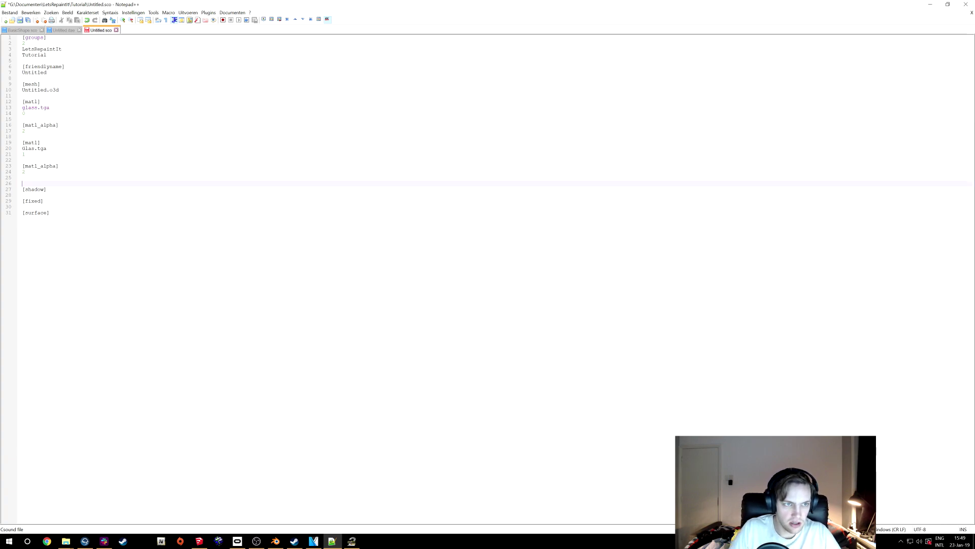
{"action": "key", "text": "shift+Home"}
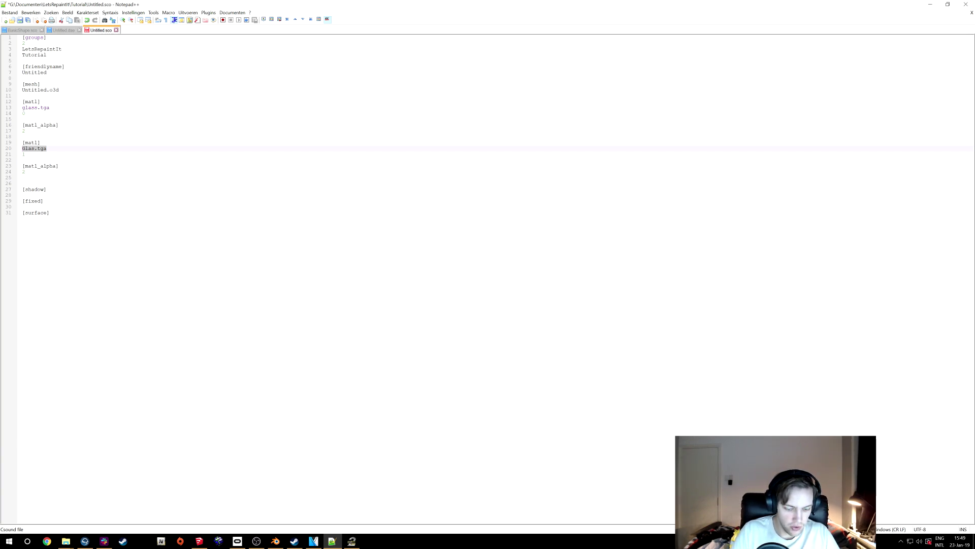
{"action": "type", "text": "glass.tg"}
{"action": "key", "text": "Escape"}
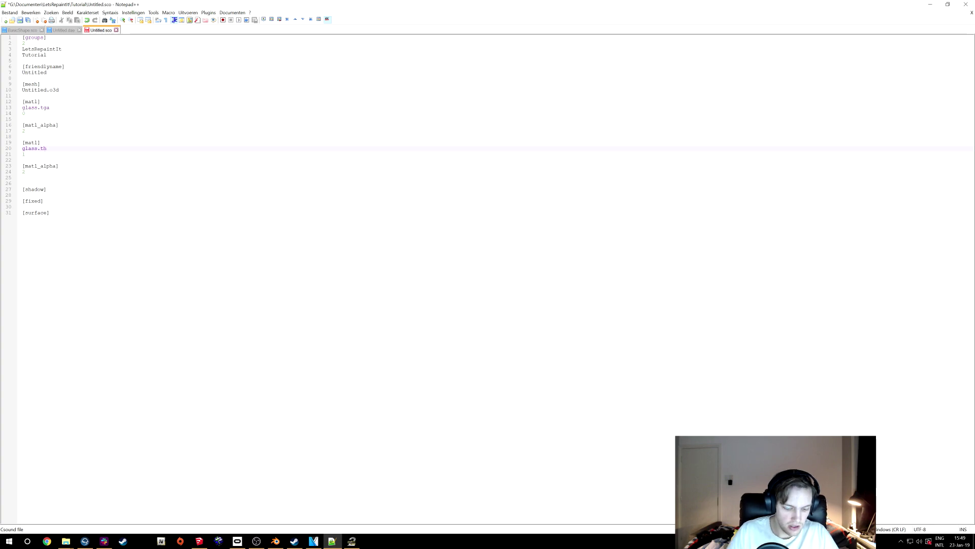
{"action": "type", "text": "a"}
{"action": "key", "text": "Escape"}
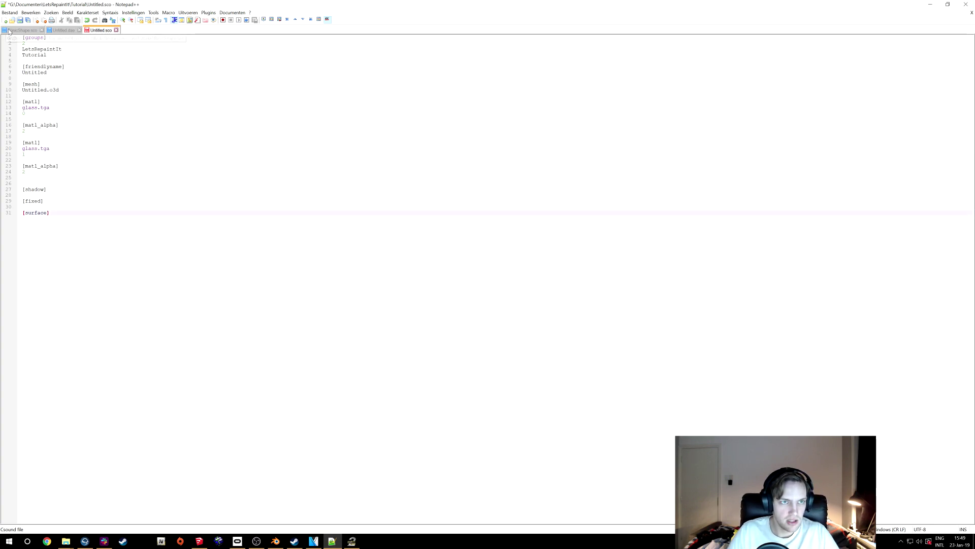
{"action": "left_click", "coordinate": [20, 20]}
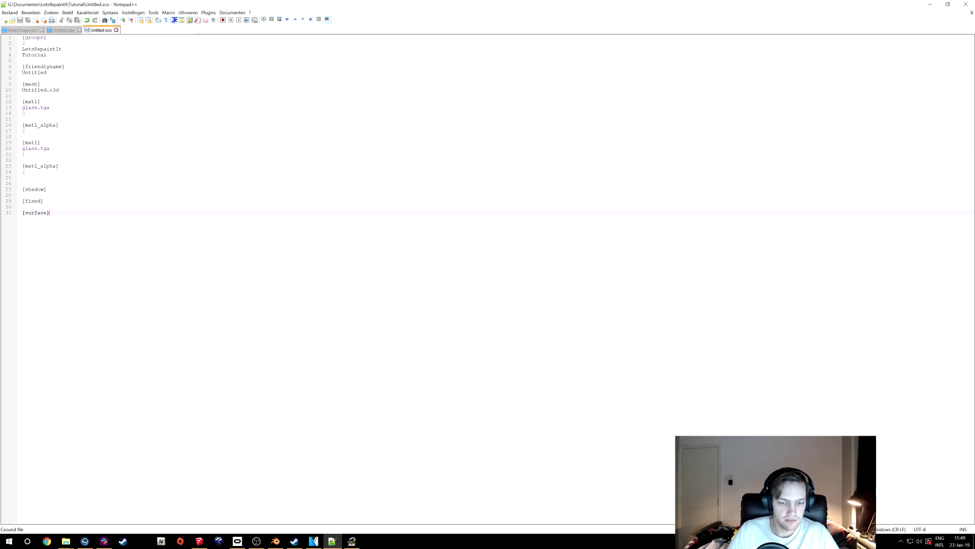
{"action": "key", "text": "alt+Tab"}
Step: Reload the NewMap global map without saving the current map
{"action": "left_click", "coordinate": [28, 14]}
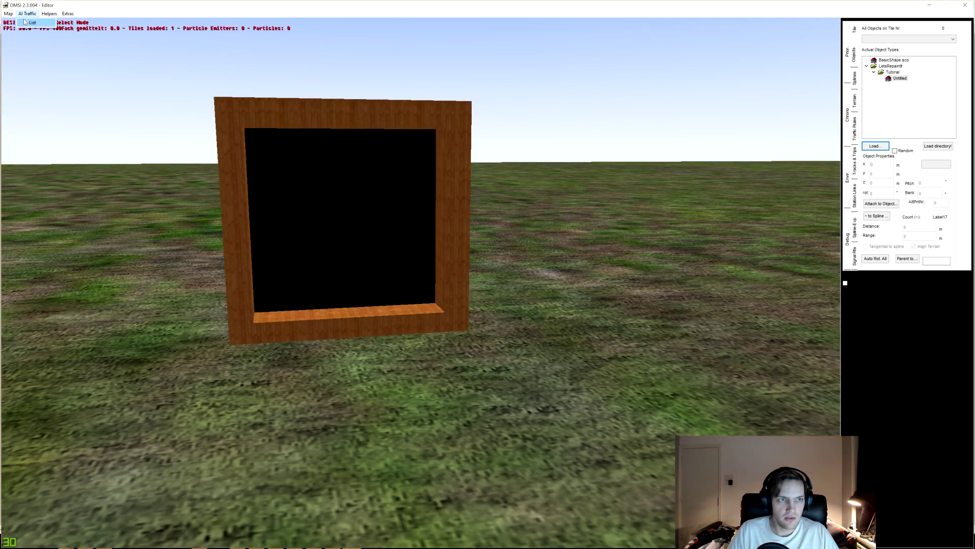
{"action": "left_click", "coordinate": [8, 14]}
{"action": "left_click", "coordinate": [23, 82]}
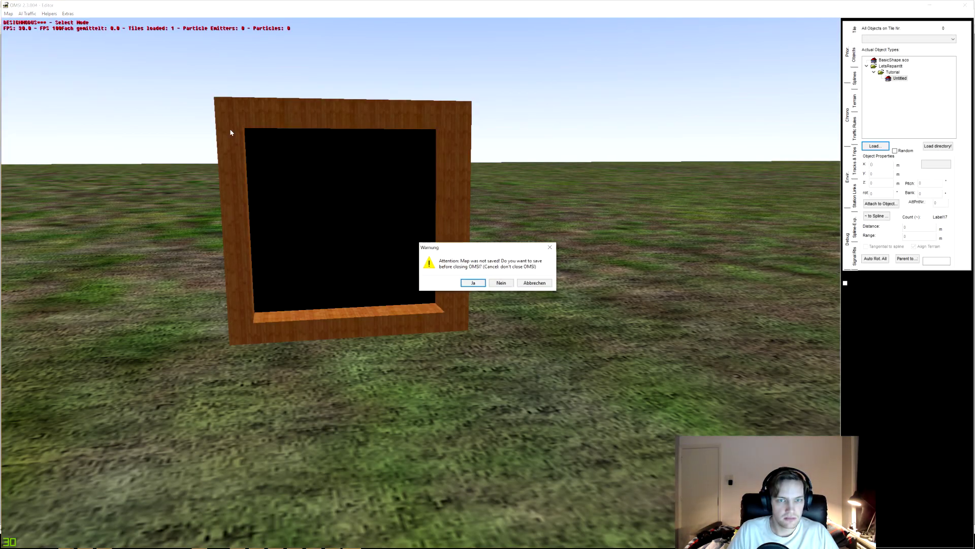
{"action": "left_click", "coordinate": [474, 282]}
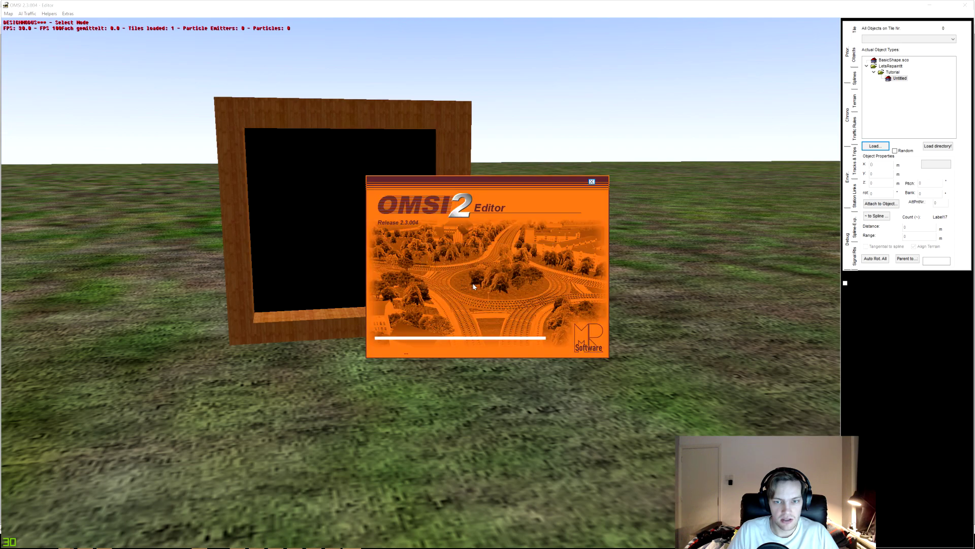
{"action": "double_click", "coordinate": [417, 349]}
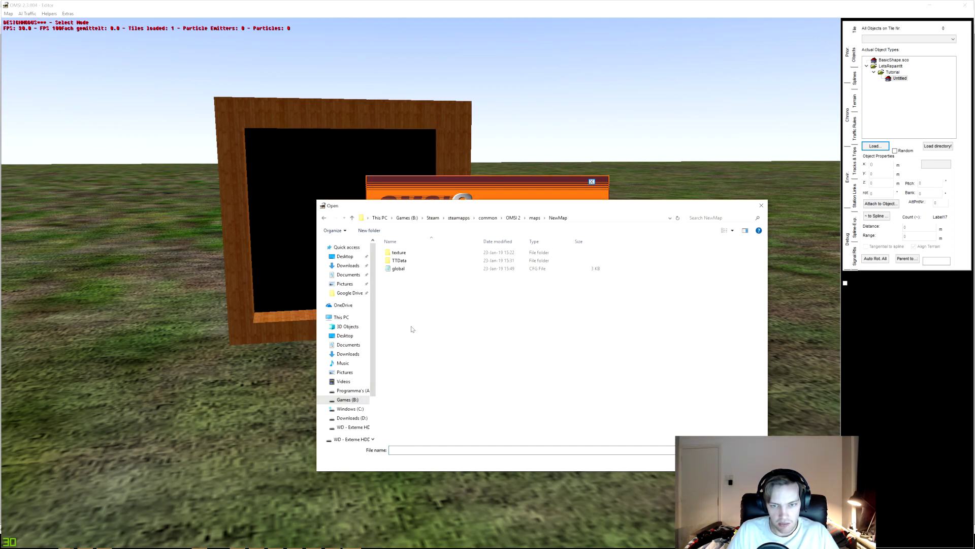
{"action": "double_click", "coordinate": [407, 268]}
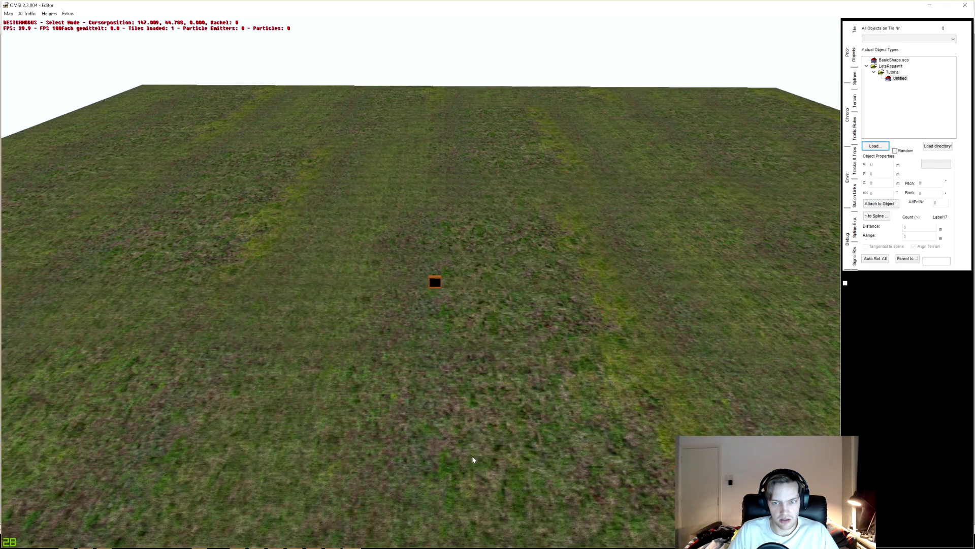
{"action": "scroll", "coordinate": [428, 316], "scroll_direction": "up", "scroll_amount": 5}
{"action": "scroll", "coordinate": [428, 317], "scroll_direction": "up", "scroll_amount": 5}
{"action": "scroll", "coordinate": [481, 322], "scroll_direction": "up", "scroll_amount": 5}
Step: Orbit to the wooden frame, select it and see the pane still black, then minimize
{"action": "mouse_move", "coordinate": [482, 322]}
{"action": "right_mouse_down"}
{"action": "mouse_move", "coordinate": [480, 179]}
{"action": "mouse_move", "coordinate": [435, 224]}
{"action": "mouse_move", "coordinate": [453, 403]}
{"action": "mouse_move", "coordinate": [471, 399]}
{"action": "mouse_move", "coordinate": [355, 394]}
{"action": "right_mouse_up"}
{"action": "left_click", "coordinate": [671, 366]}
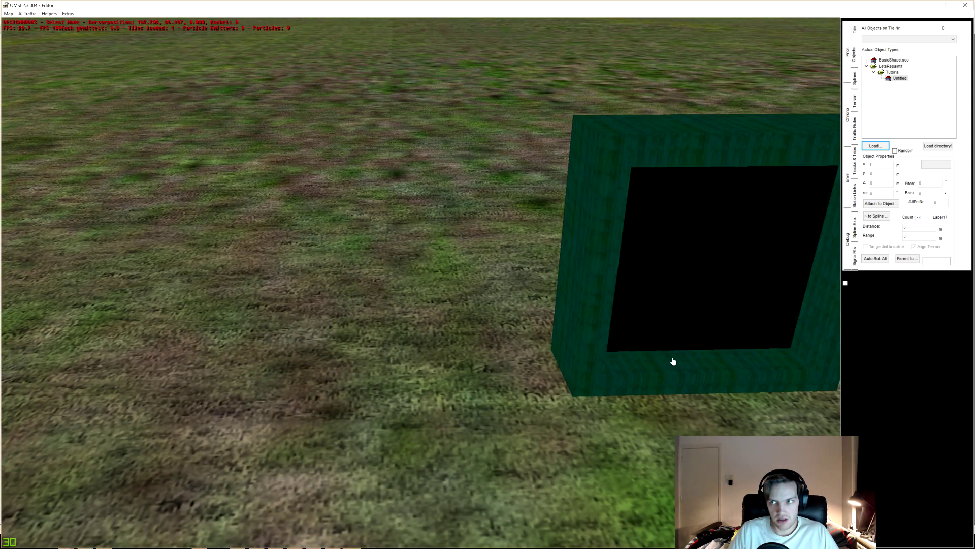
{"action": "scroll", "coordinate": [693, 342], "scroll_direction": "down", "scroll_amount": 3}
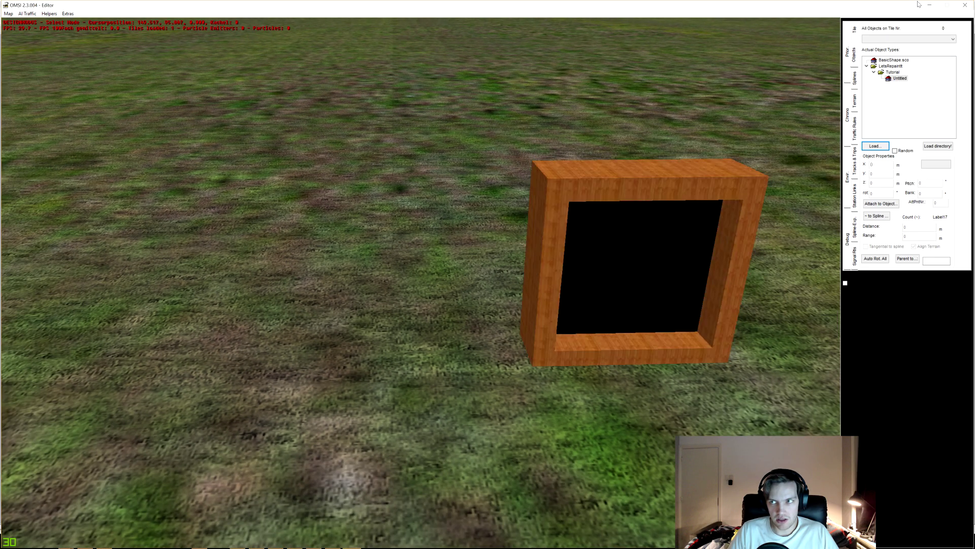
{"action": "left_click", "coordinate": [930, 4]}
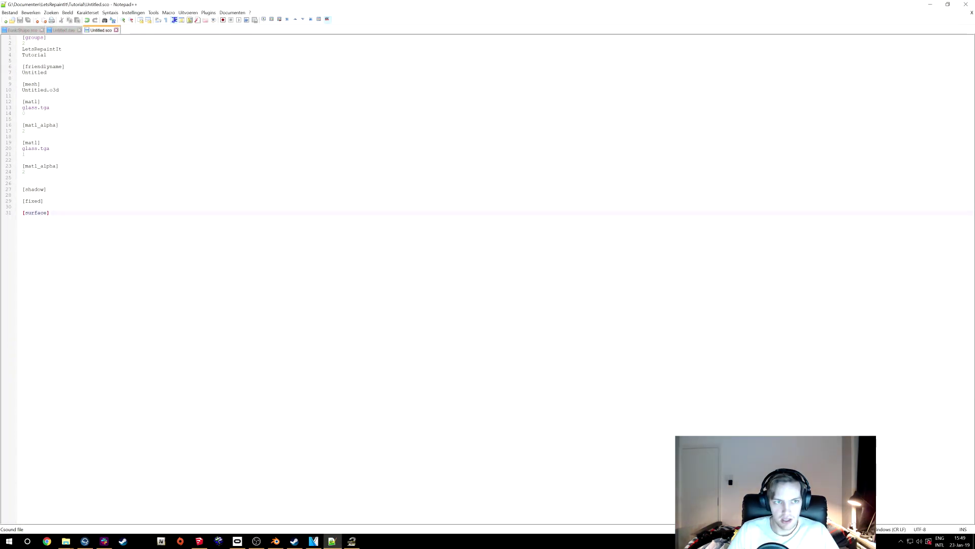
Step: Close the Untitled.sco and Untitled.dae tabs and exit Notepad++
{"action": "left_click", "coordinate": [117, 29]}
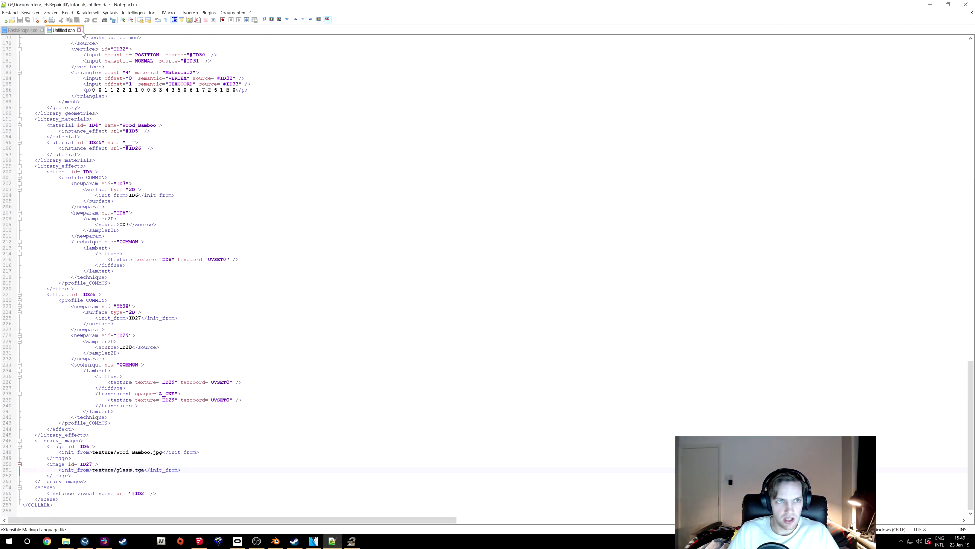
{"action": "left_click", "coordinate": [80, 30]}
{"action": "left_click", "coordinate": [966, 3]}
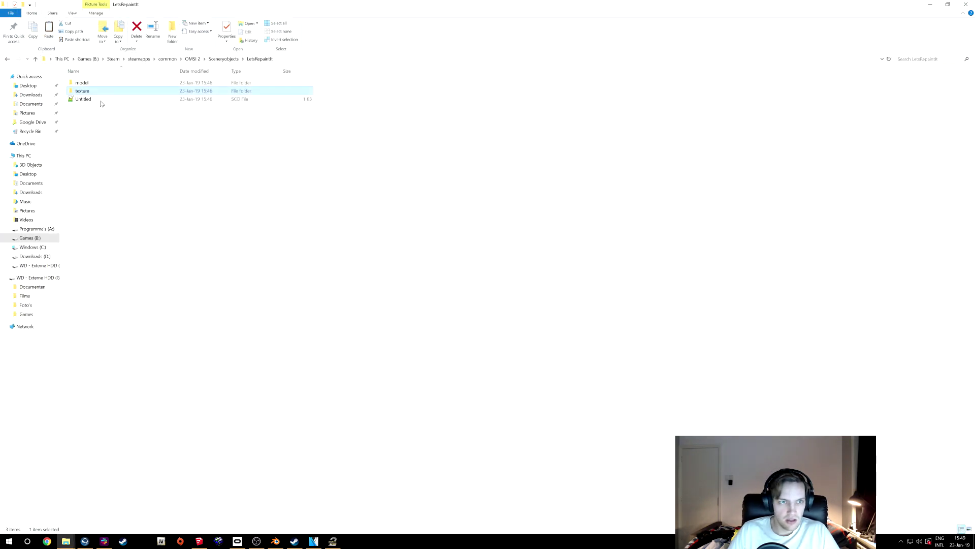
Step: Open the installed Untitled file from LetsRepaintIt with Edit with Notepad++
{"action": "left_click", "coordinate": [114, 100]}
{"action": "right_click", "coordinate": [81, 99]}
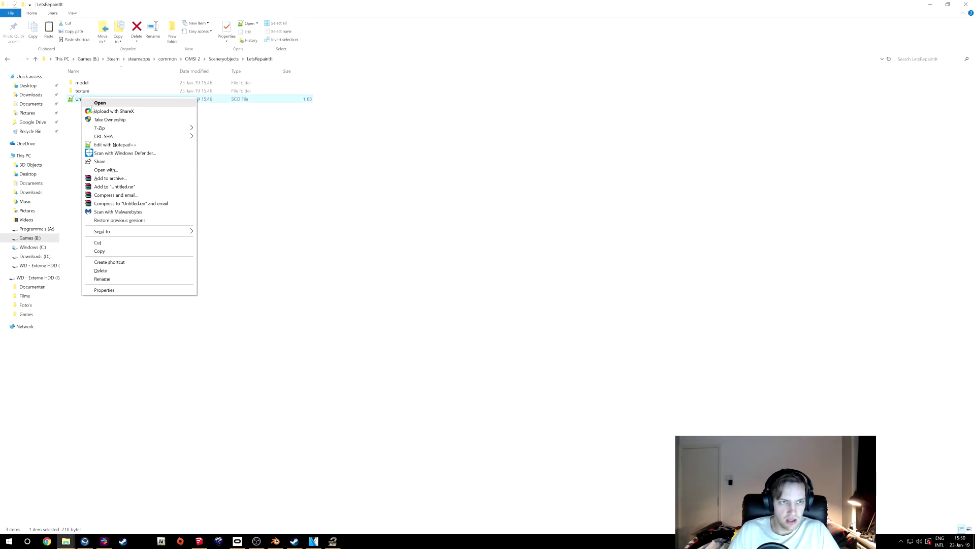
{"action": "left_click", "coordinate": [105, 145]}
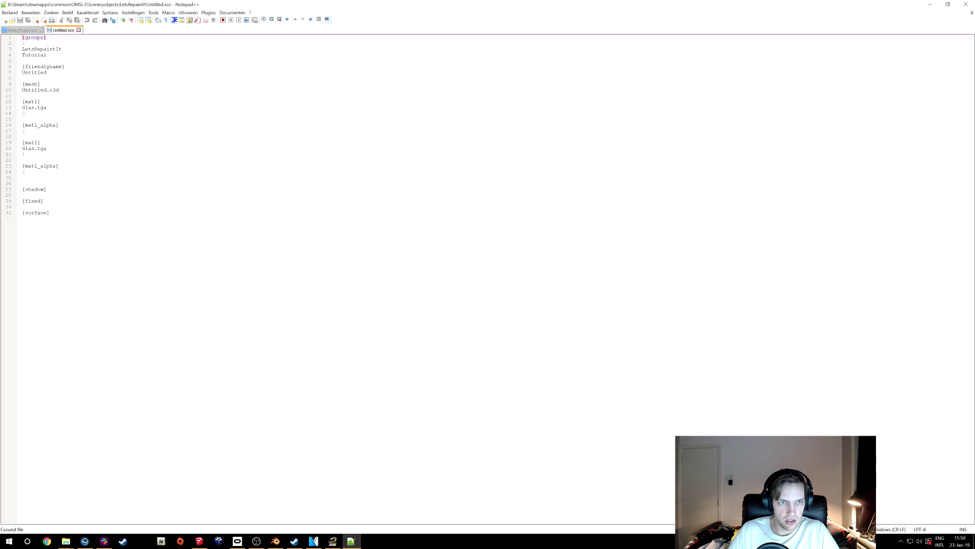
Step: Change the texture name on line 13 to glass.tga
{"action": "double_click", "coordinate": [35, 108]}
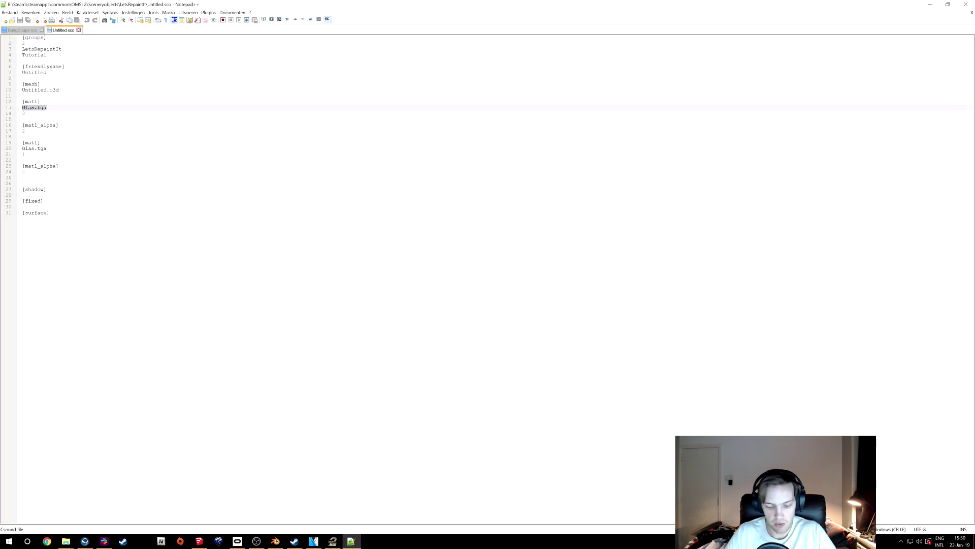
{"action": "type", "text": "glass.t"}
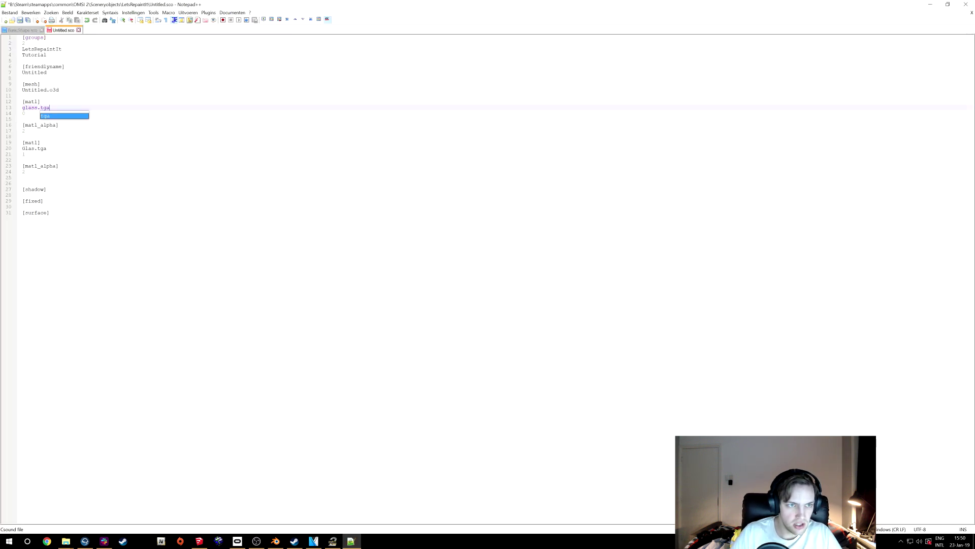
{"action": "key", "text": "Escape"}
{"action": "key", "text": "Down"}
{"action": "key", "text": "Down"}
{"action": "key", "text": "Down"}
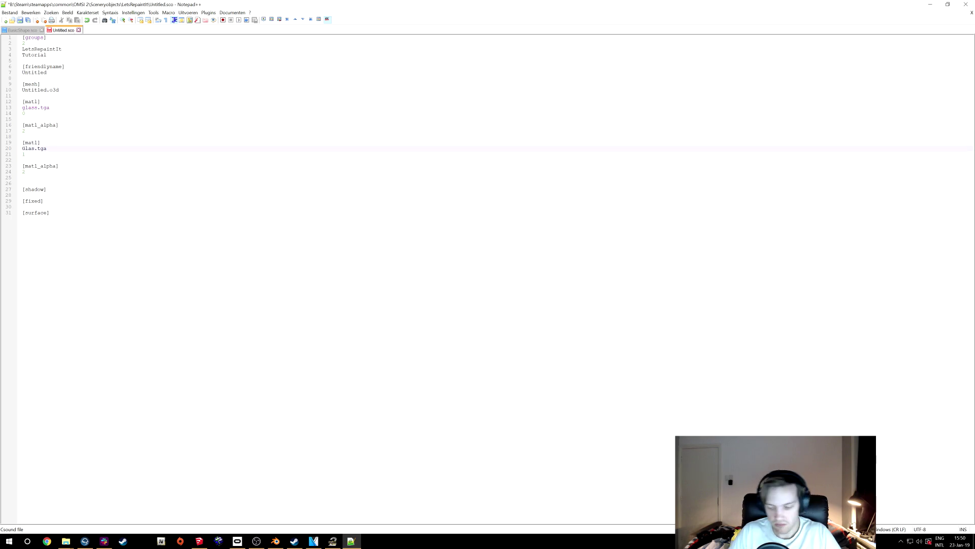
Step: Change line 20's texture to glass.tga and save the installed Untitled.sco
{"action": "key", "text": "shift+End"}
{"action": "type", "text": "glass.g"}
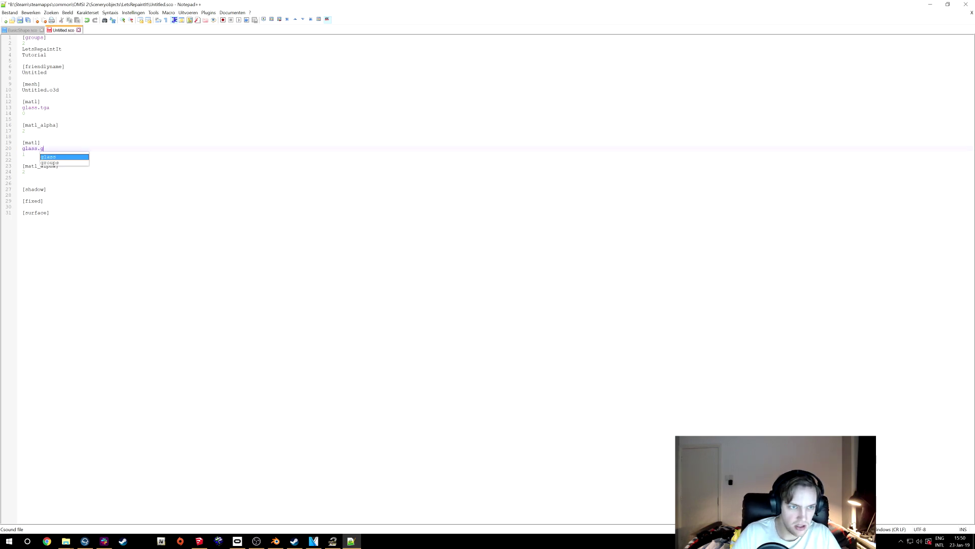
{"action": "key", "text": "BackSpace"}
{"action": "type", "text": "tg"}
{"action": "key", "text": "Escape"}
{"action": "key", "text": "Down"}
{"action": "key", "text": "Down"}
{"action": "key", "text": "Down"}
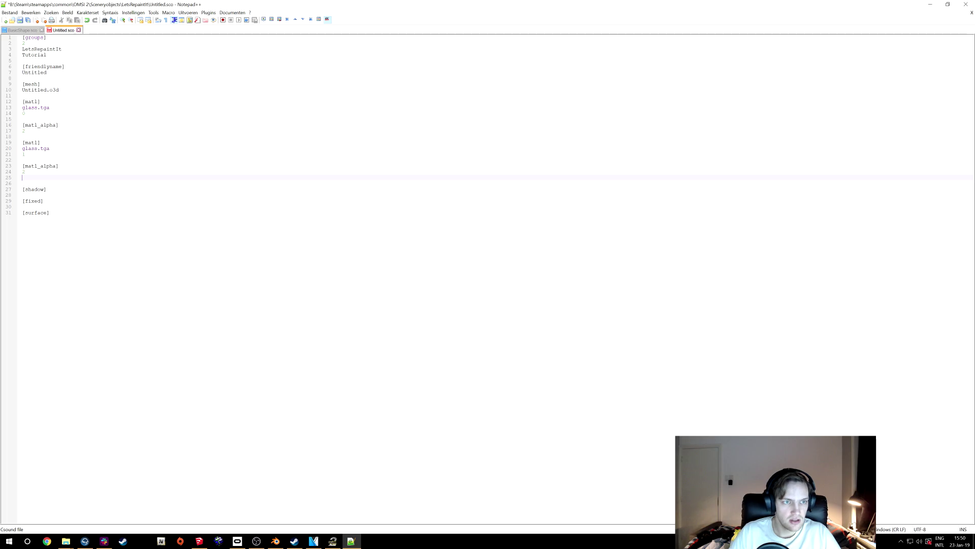
{"action": "left_click", "coordinate": [19, 21]}
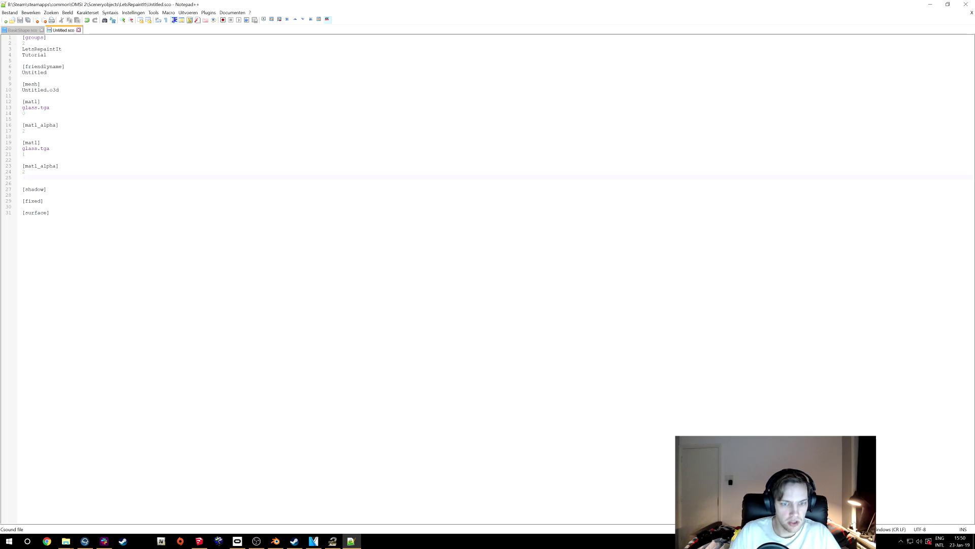
{"action": "left_click", "coordinate": [347, 541]}
Step: Reload NewMap's global map, select the frame, and orbit to see its transparent glass
{"action": "left_click", "coordinate": [9, 13]}
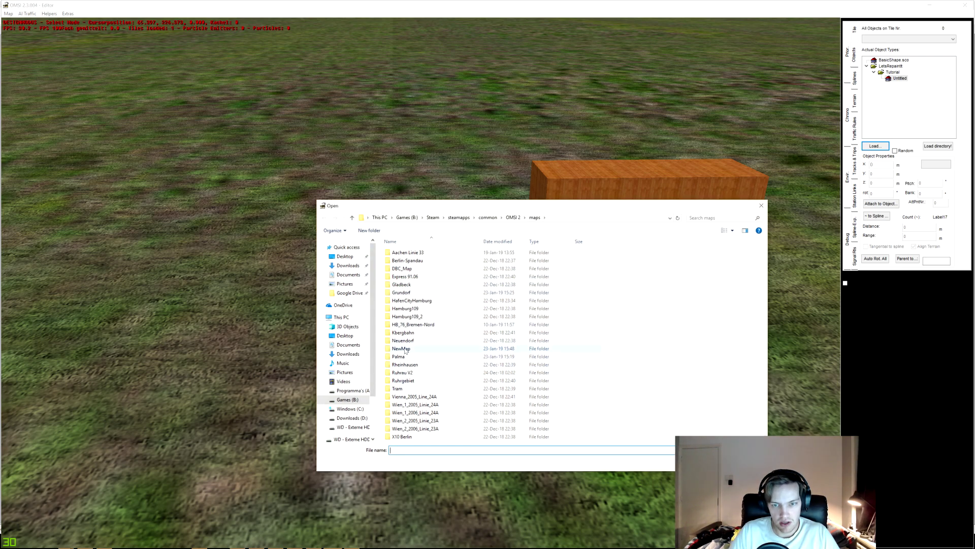
{"action": "double_click", "coordinate": [406, 350]}
{"action": "double_click", "coordinate": [410, 271]}
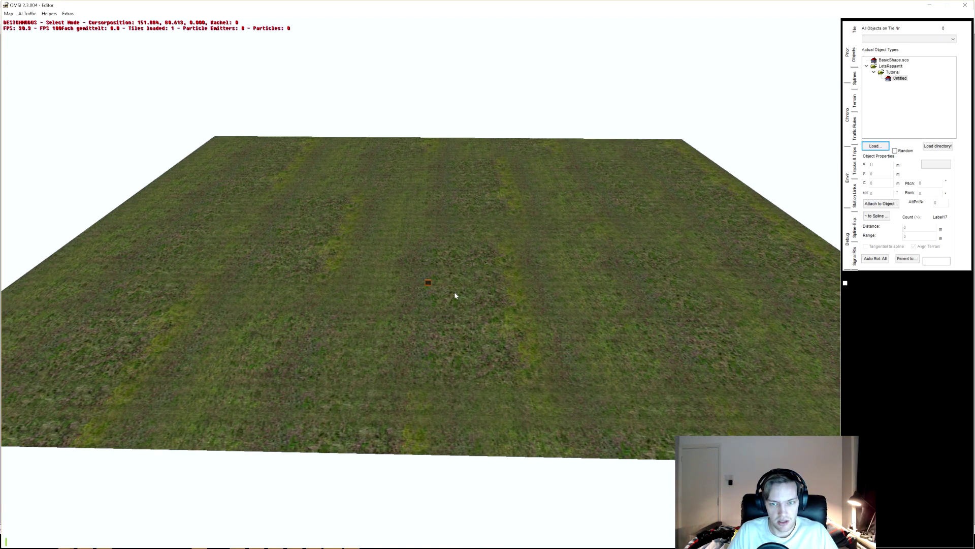
{"action": "scroll", "coordinate": [456, 296], "scroll_direction": "up", "scroll_amount": 10}
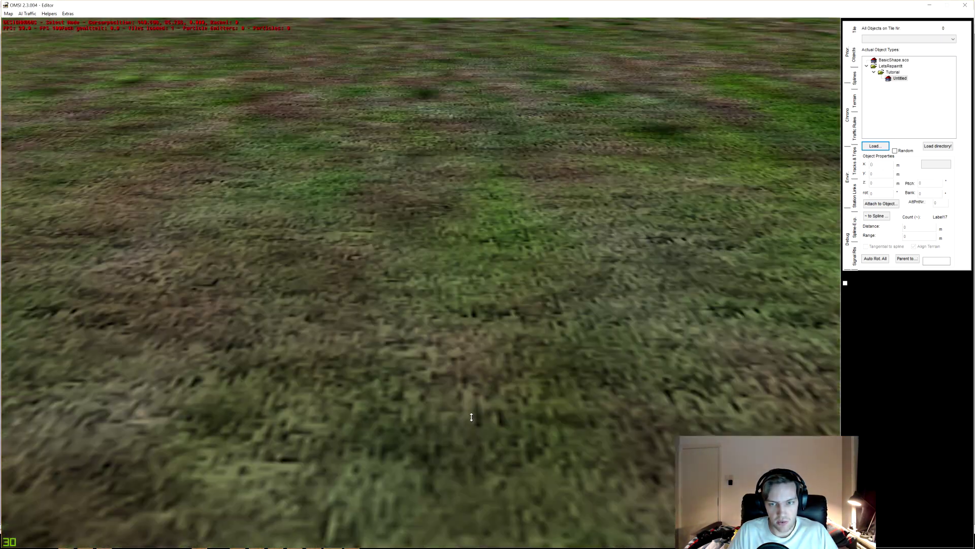
{"action": "scroll", "coordinate": [453, 244], "scroll_direction": "up", "scroll_amount": 2}
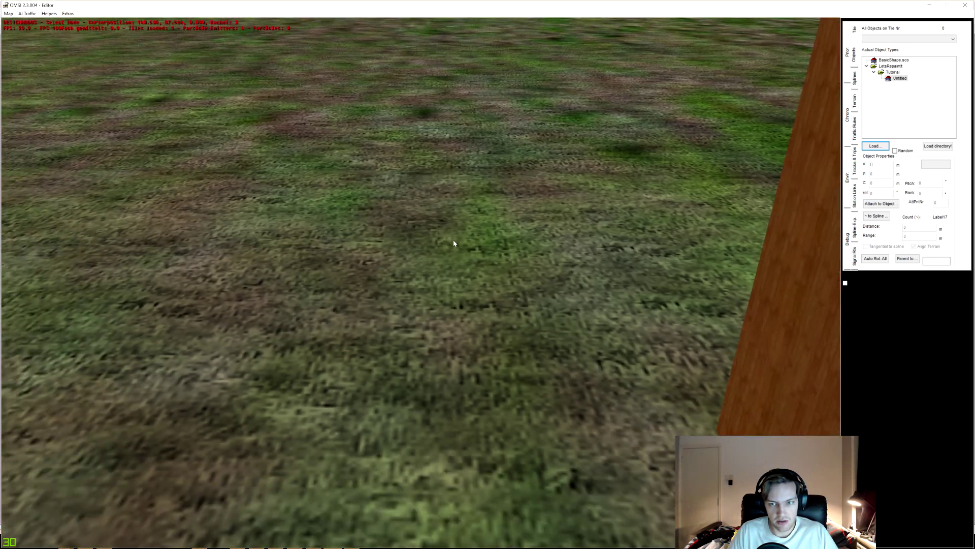
{"action": "scroll", "coordinate": [458, 256], "scroll_direction": "down", "scroll_amount": 4}
{"action": "scroll", "coordinate": [491, 266], "scroll_direction": "down", "scroll_amount": 4}
{"action": "left_click", "coordinate": [635, 284]}
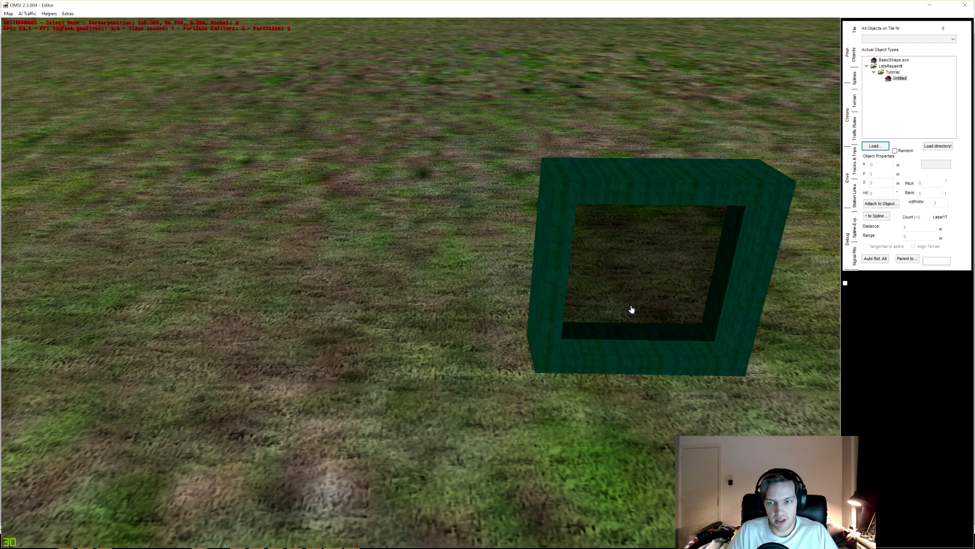
{"action": "mouse_move", "coordinate": [574, 475]}
{"action": "right_mouse_down"}
{"action": "mouse_move", "coordinate": [661, 468]}
{"action": "mouse_move", "coordinate": [640, 461]}
{"action": "right_mouse_up"}
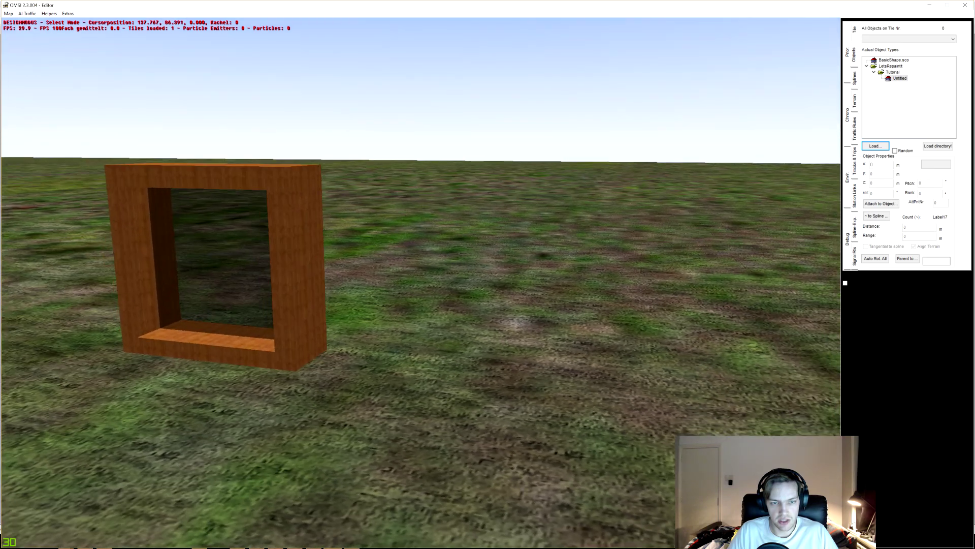
{"action": "right_click_drag", "start_coordinate": [284, 421], "coordinate": [384, 272]}
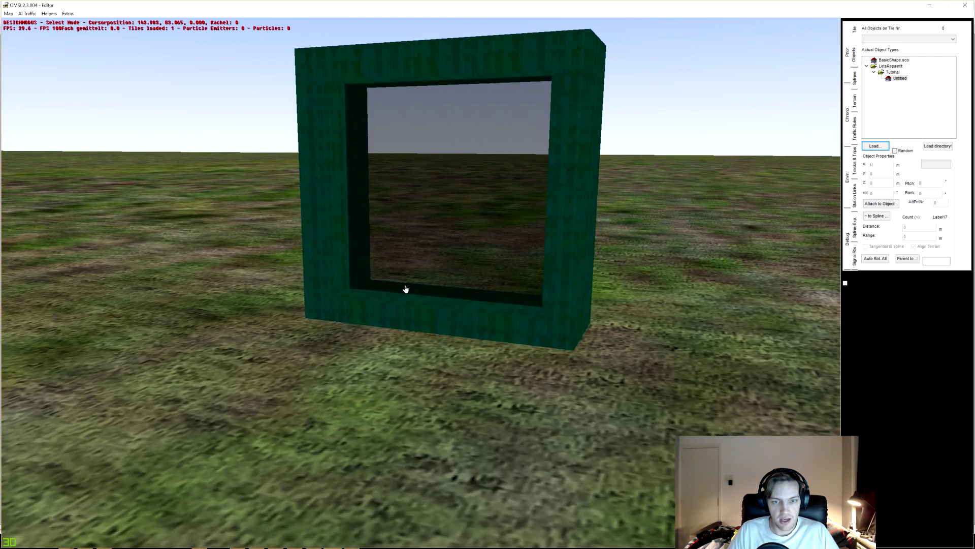
{"action": "right_click_drag", "start_coordinate": [384, 272], "coordinate": [419, 440]}
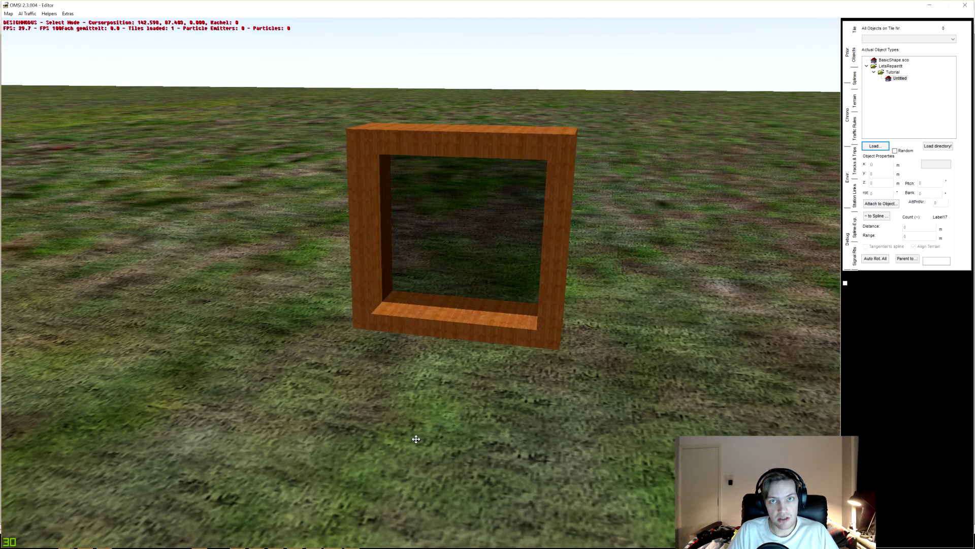